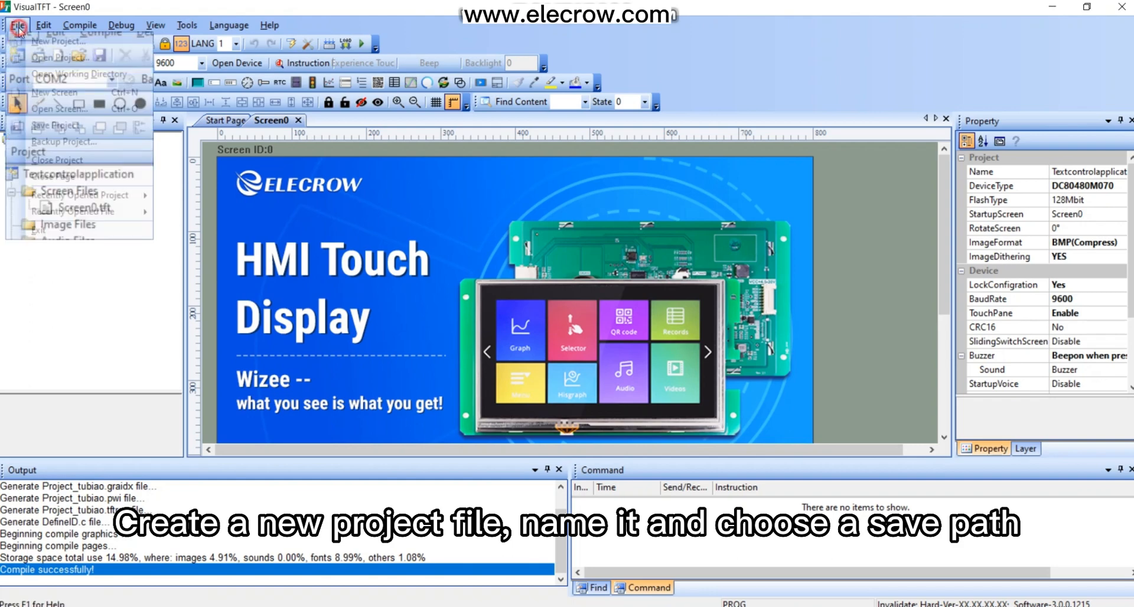
Start a new project and name it Icon.
left_click(30, 39)
double_click(439, 126)
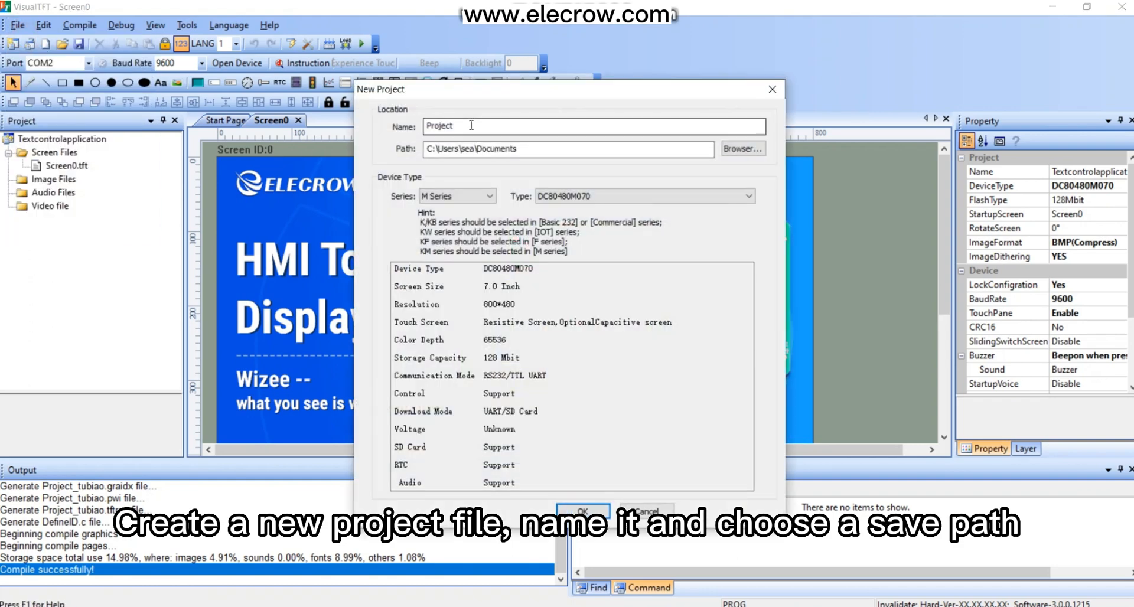
key("BackSpace")
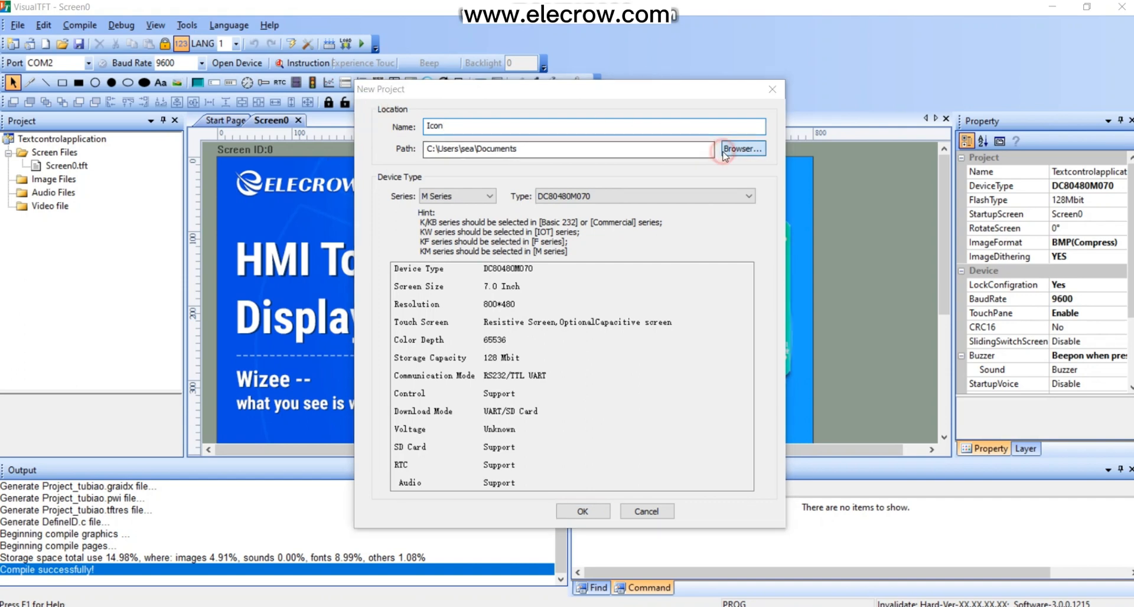
Set the new project's save path to D:\~HMI\HMI Lesson\Lesson 8.
left_click(742, 149)
left_click(423, 378)
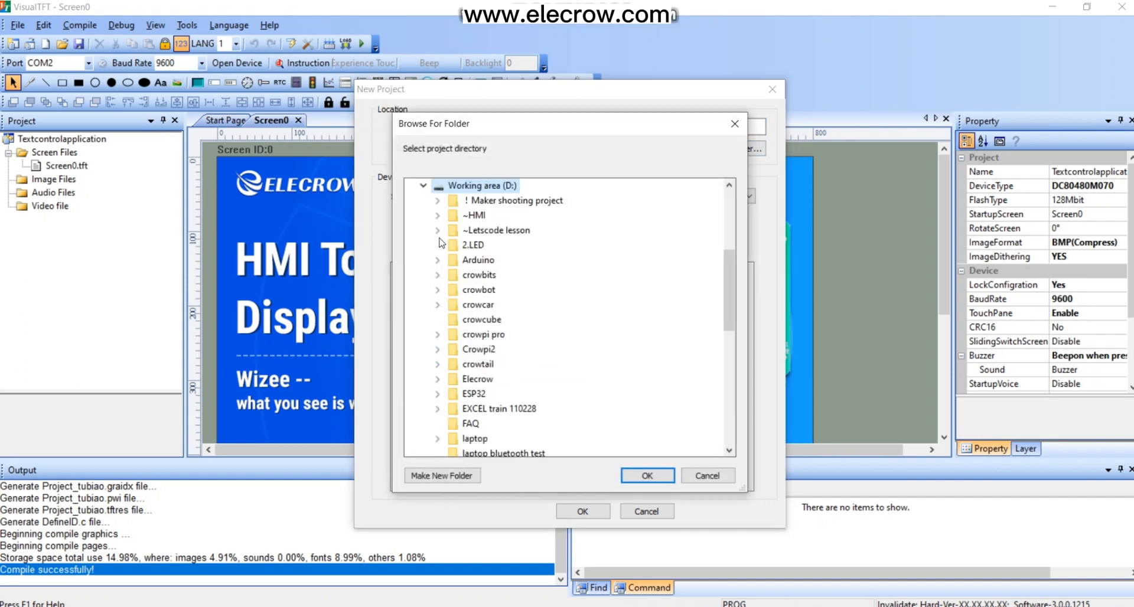
left_click(437, 215)
left_click(452, 289)
left_click(496, 409)
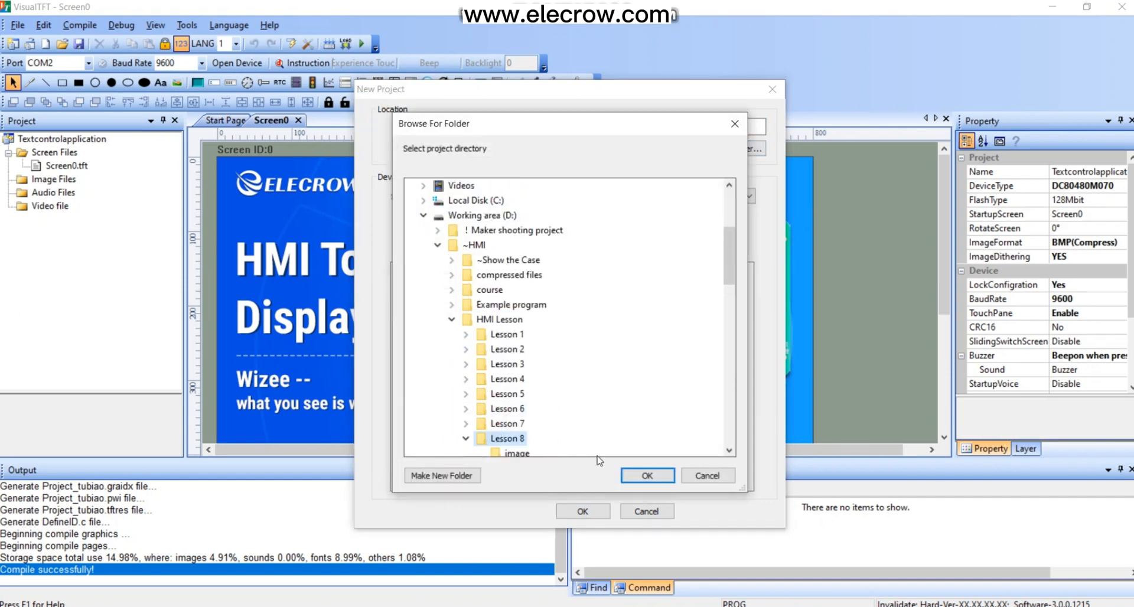
left_click(647, 476)
Choose the M Series and device type DC80480M070, and create the project.
left_click(456, 197)
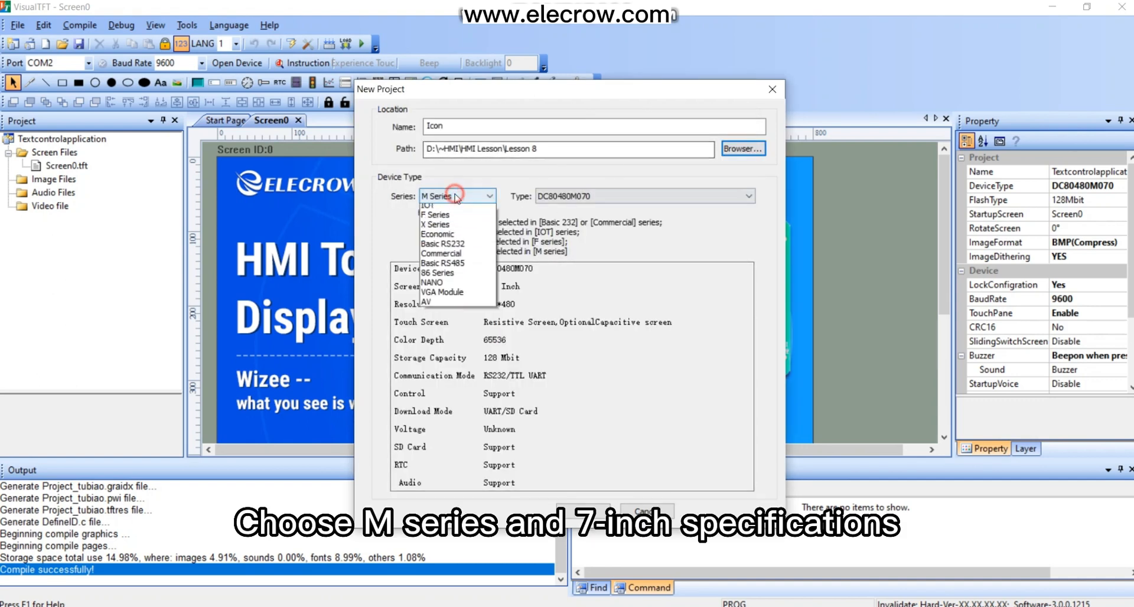
left_click(458, 220)
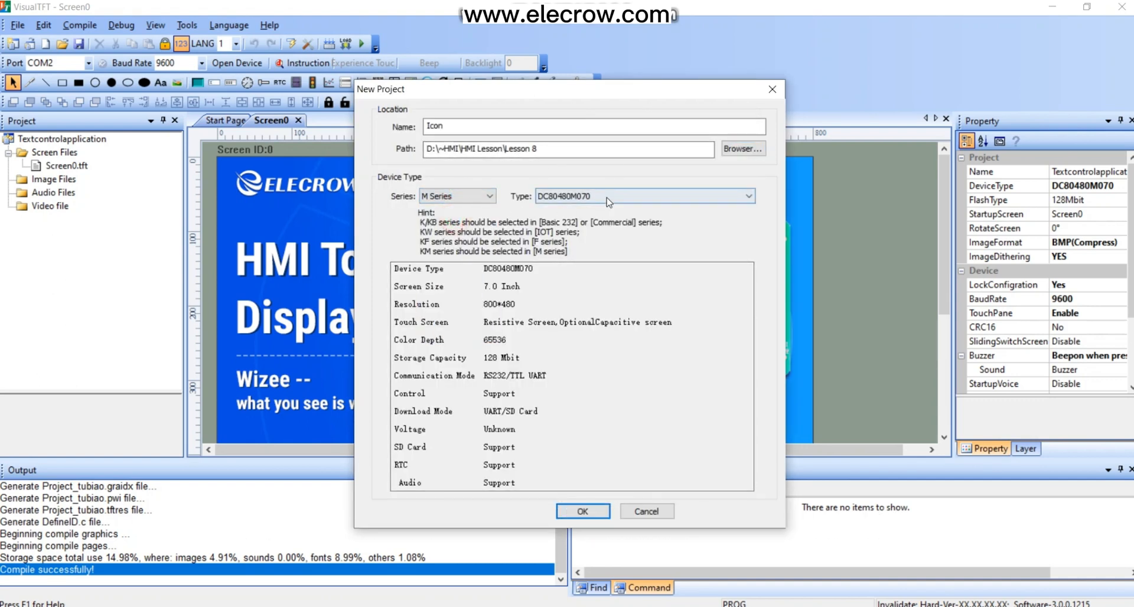
left_click(673, 196)
left_click(601, 296)
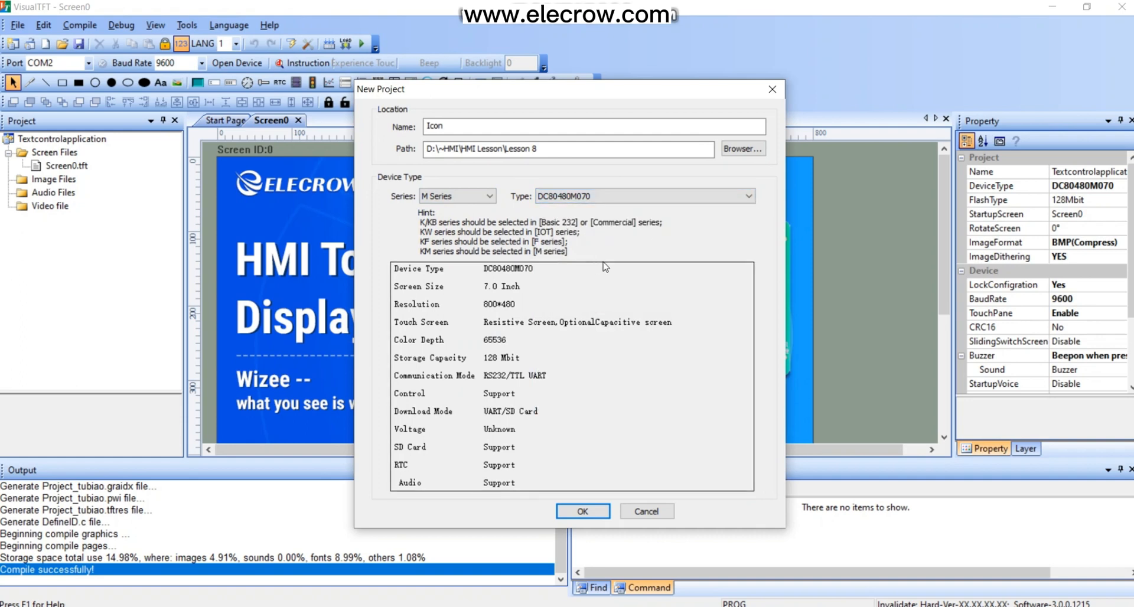
left_click(582, 511)
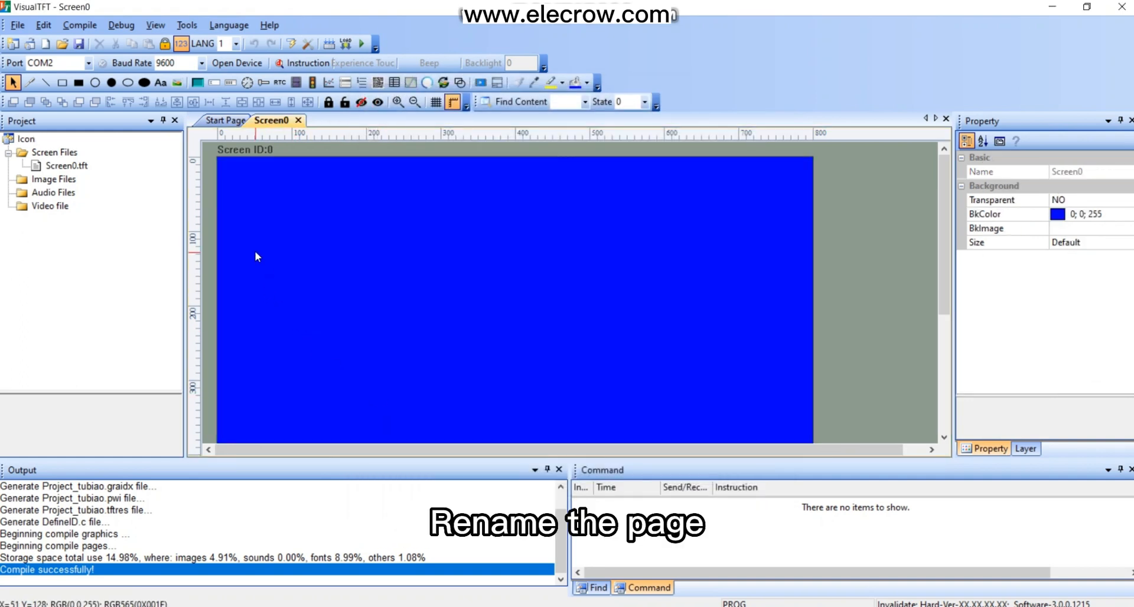
Rename the screen file Screen0.tft as Status.tft.
left_click(64, 166)
right_click(64, 167)
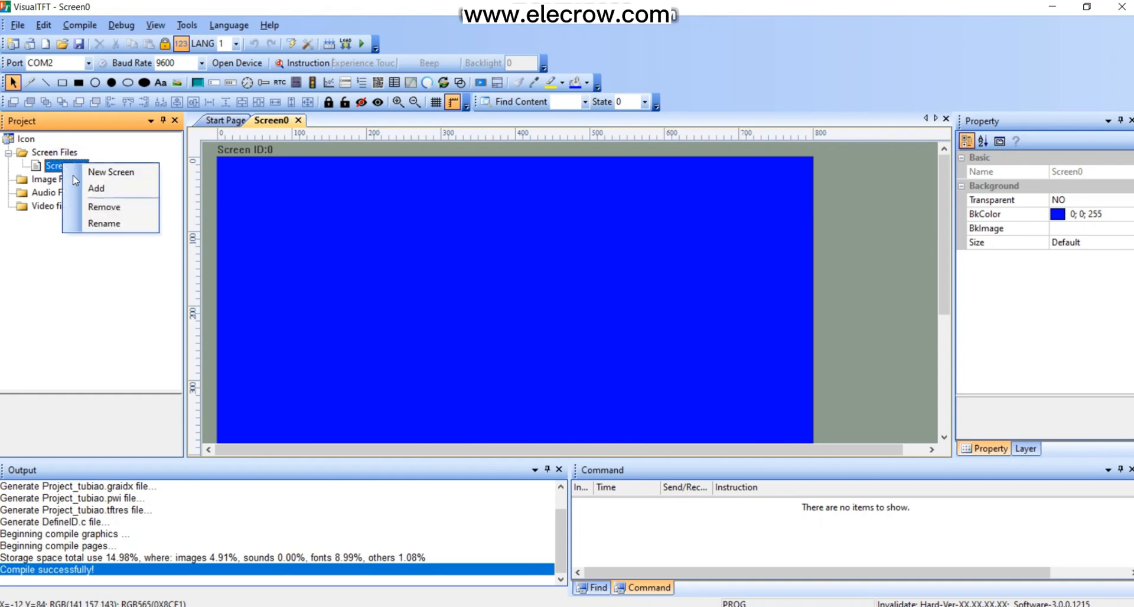
left_click(97, 224)
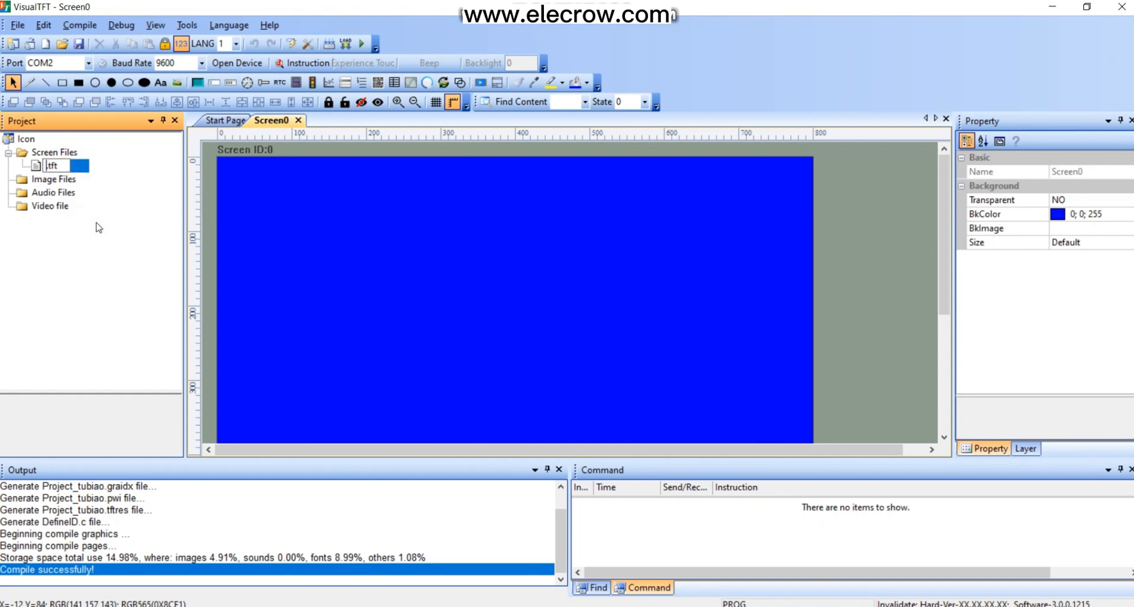
type("Status")
key("Return")
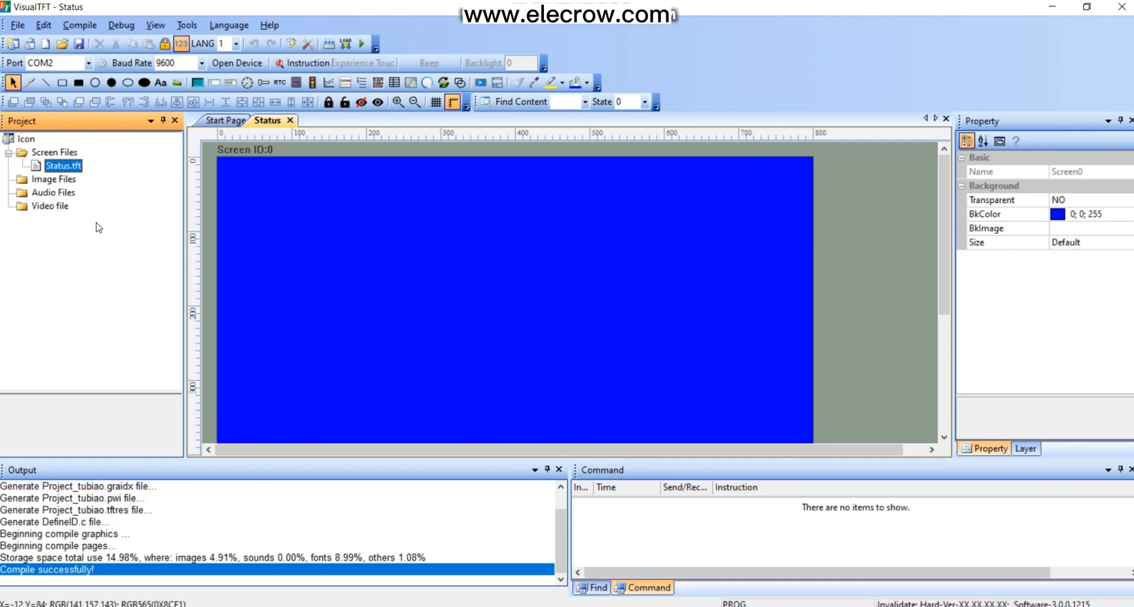
Set the project's StartupScreen property to Status.
left_click(1087, 228)
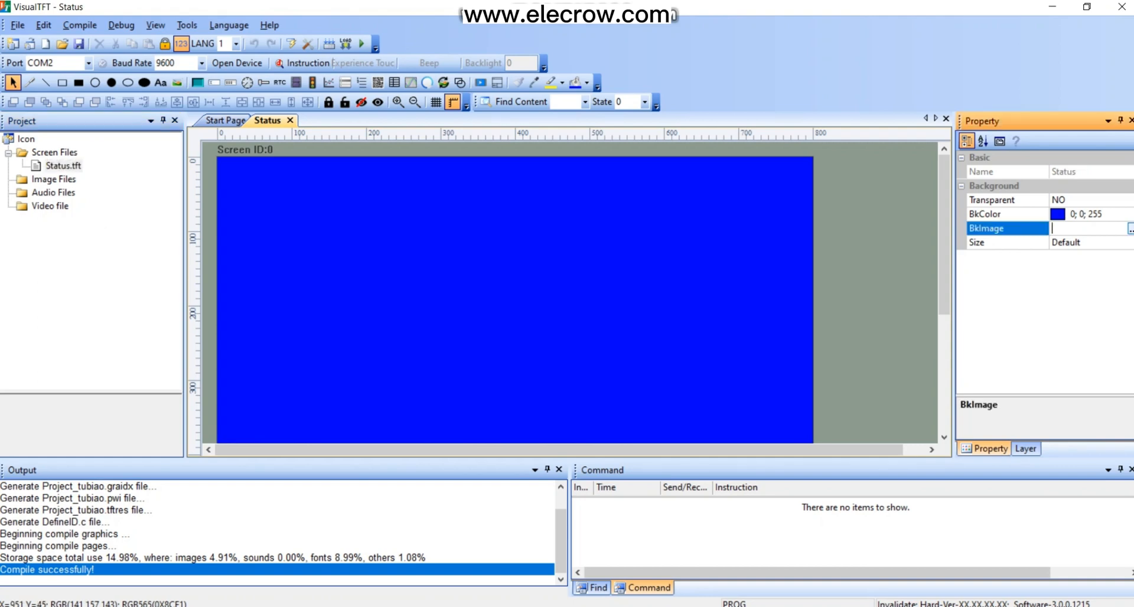
left_click(187, 25)
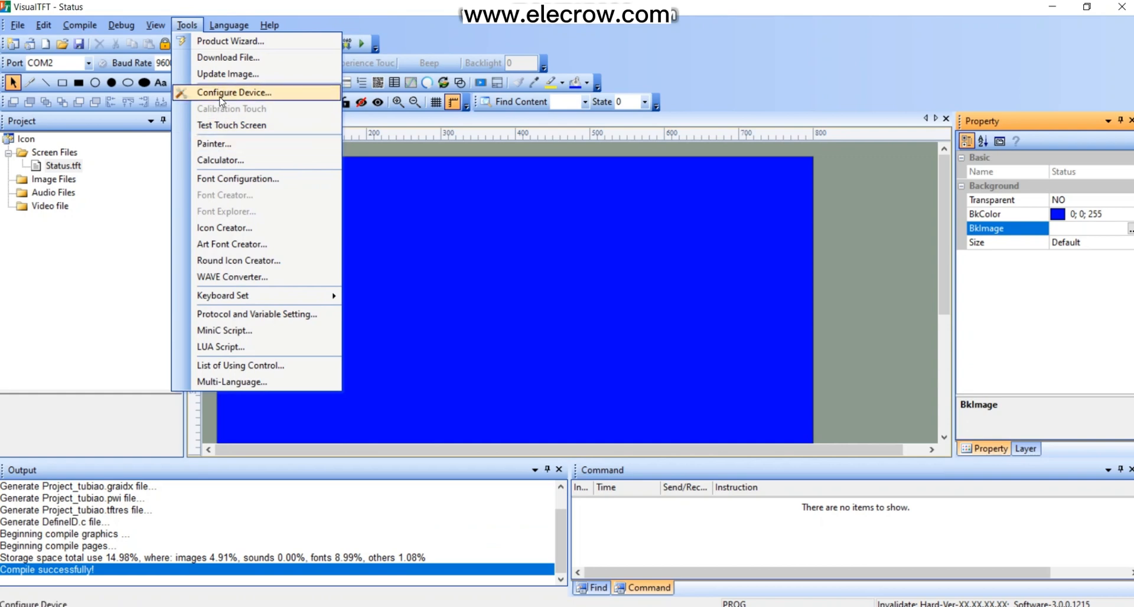
left_click(220, 96)
left_click(1070, 215)
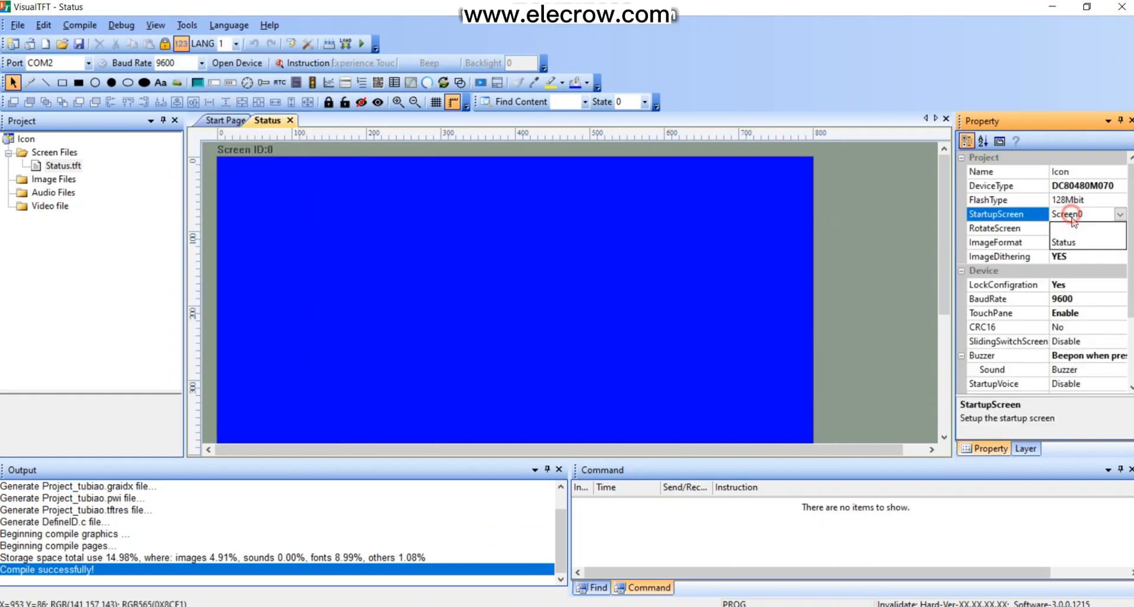
left_click(1063, 242)
Set the Status screen's background image to state.png from the Lesson 8 image folder.
left_click(524, 240)
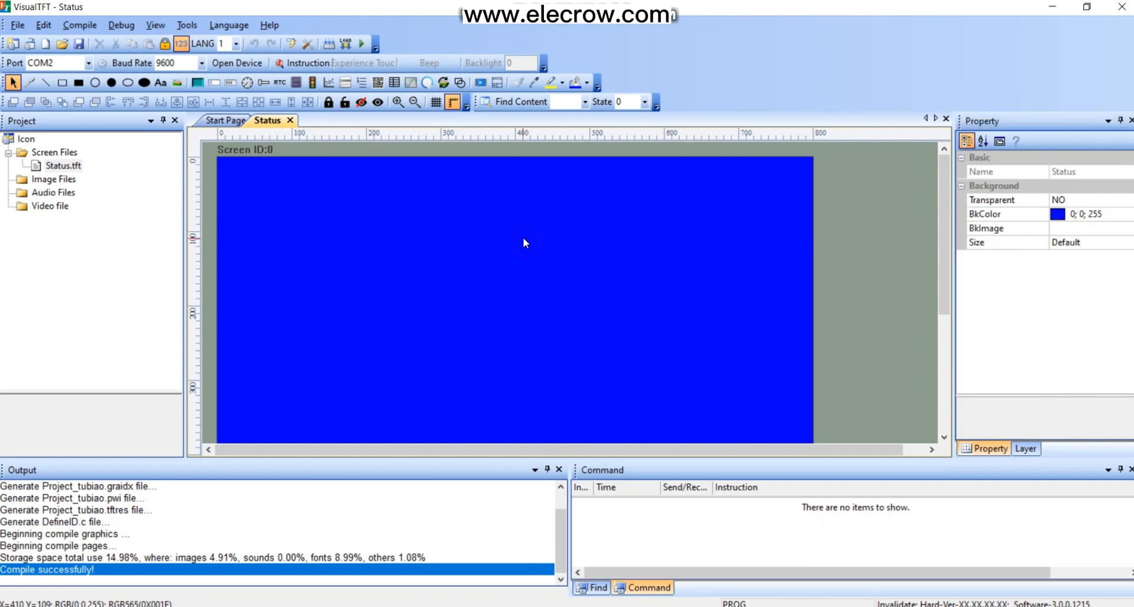
left_click(1096, 230)
left_click(1129, 229)
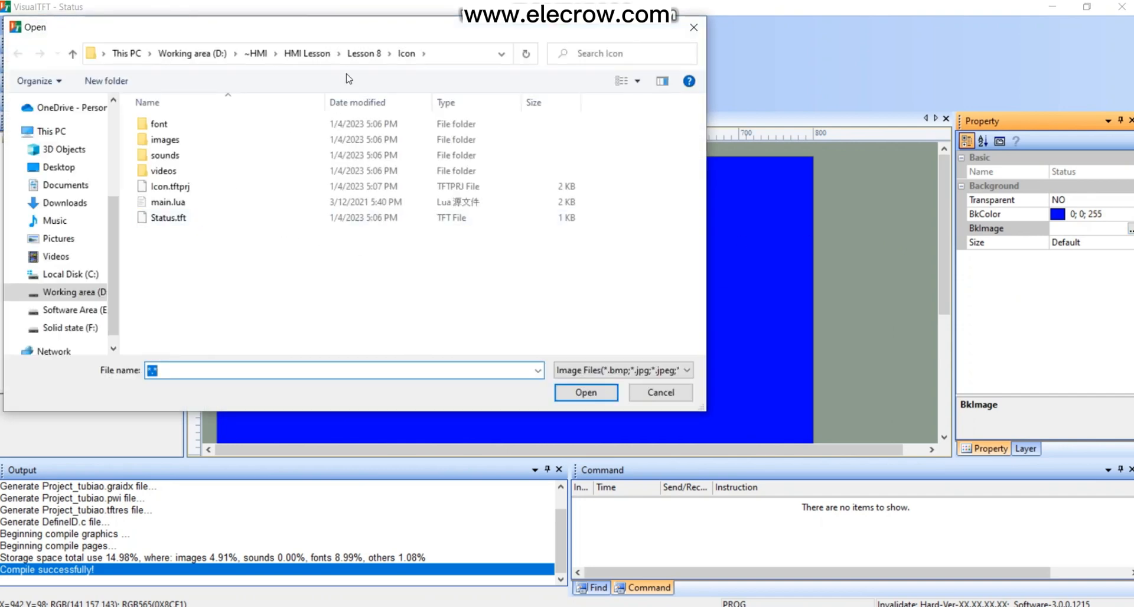
left_click(361, 54)
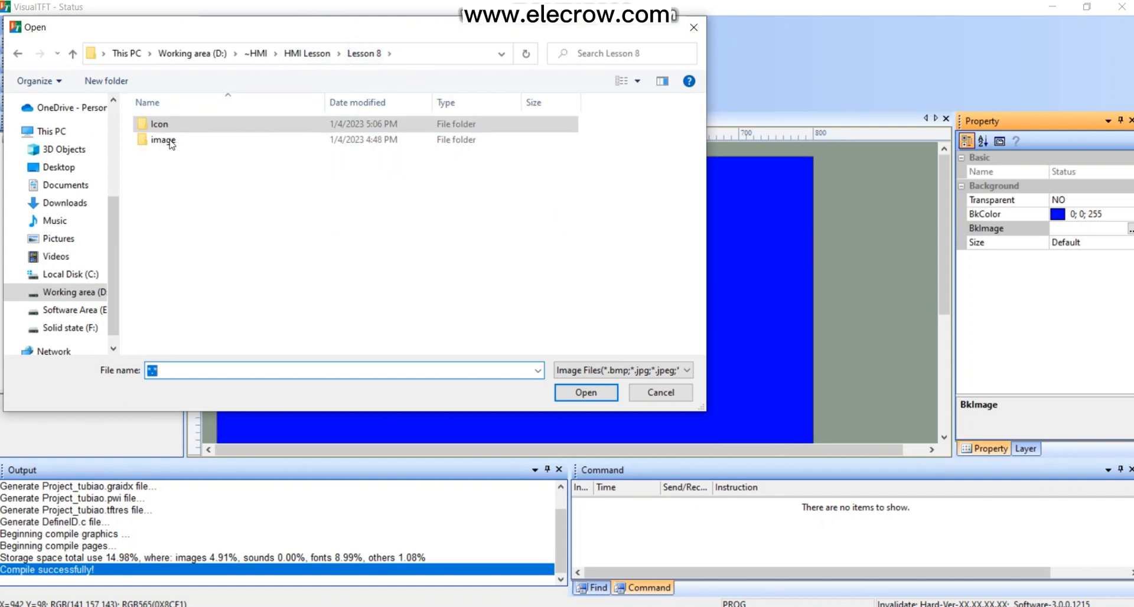
double_click(160, 139)
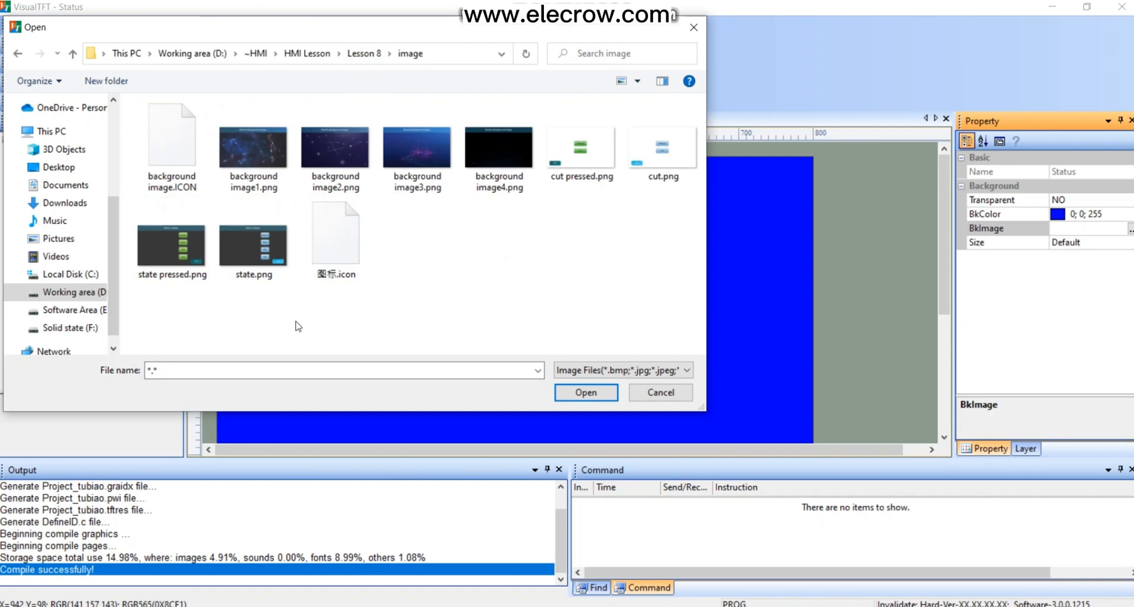
left_click(260, 268)
left_click(568, 387)
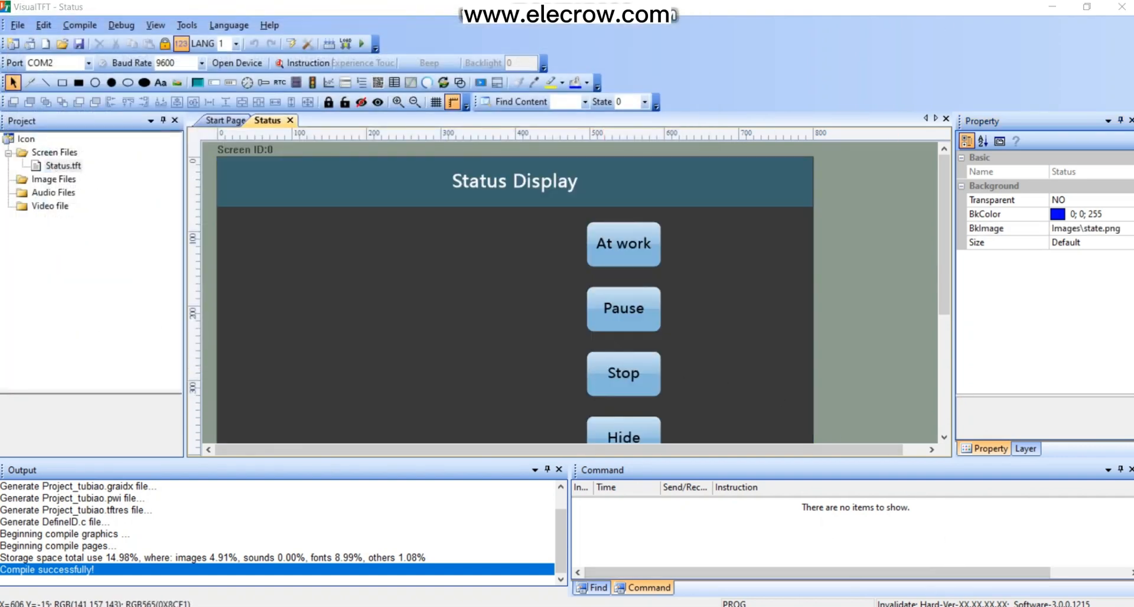
Draw an icon control about 138 by 150 pixels in the empty area beside the Status Display buttons.
scroll(417, 283, "down", 1)
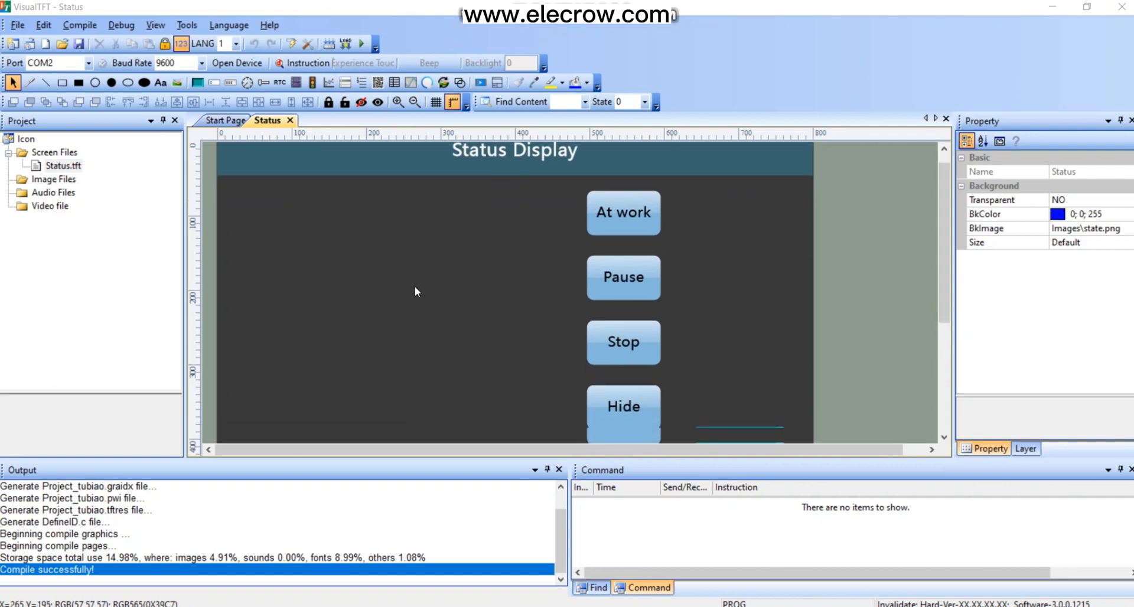
left_click(313, 84)
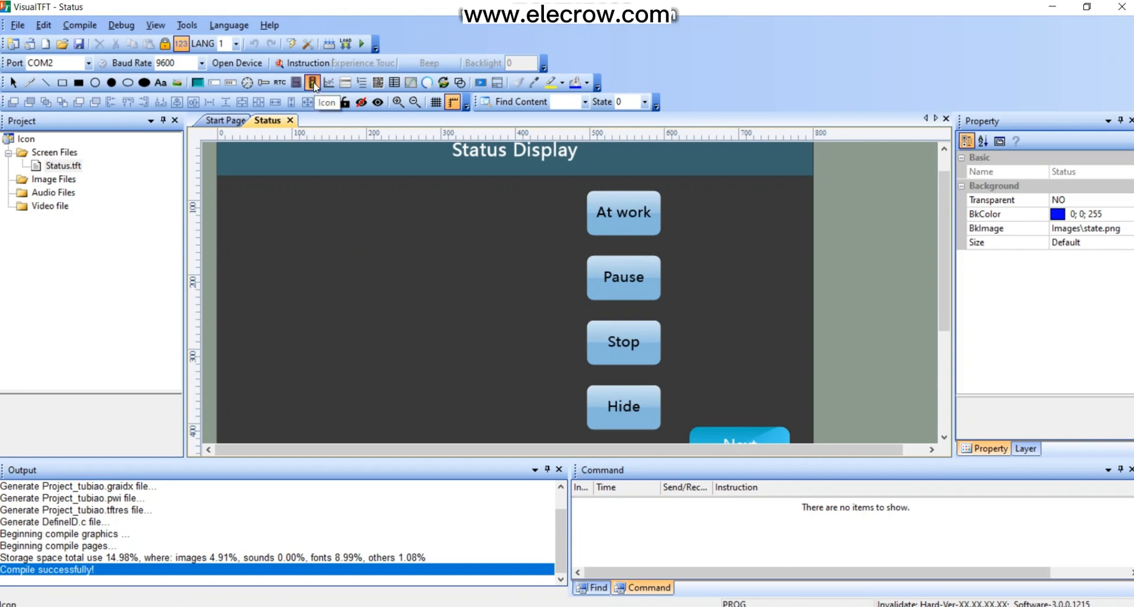
mouse_move(351, 242)
left_mouse_down()
mouse_move(417, 331)
mouse_move(453, 357)
left_mouse_up()
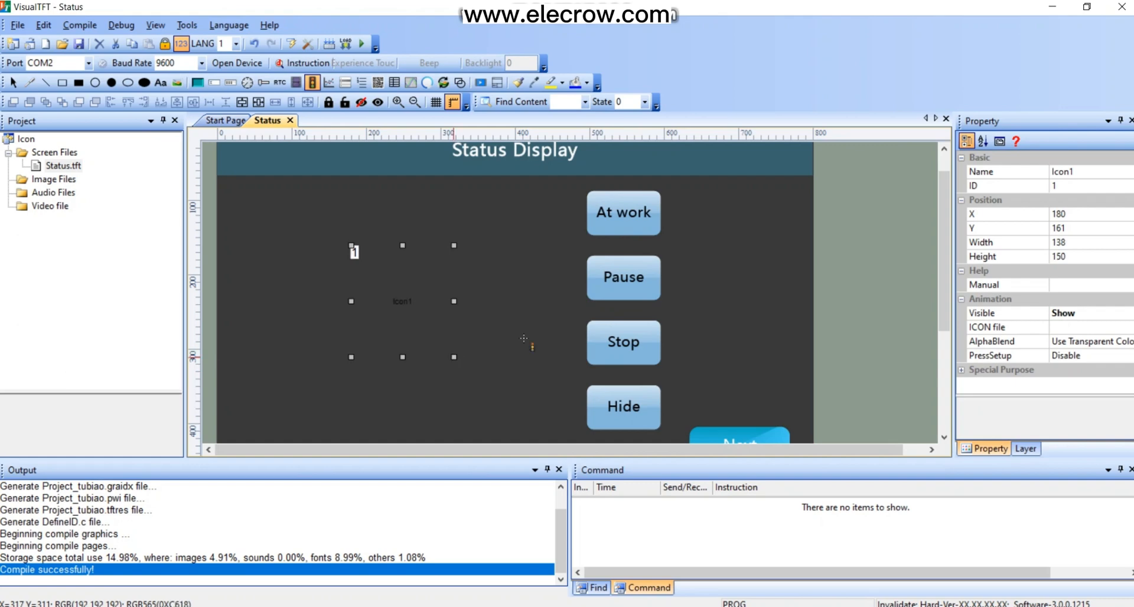
Assign icon.icon as the icon control's ICON file and widen the control slightly.
left_click(1098, 328)
left_click(1129, 327)
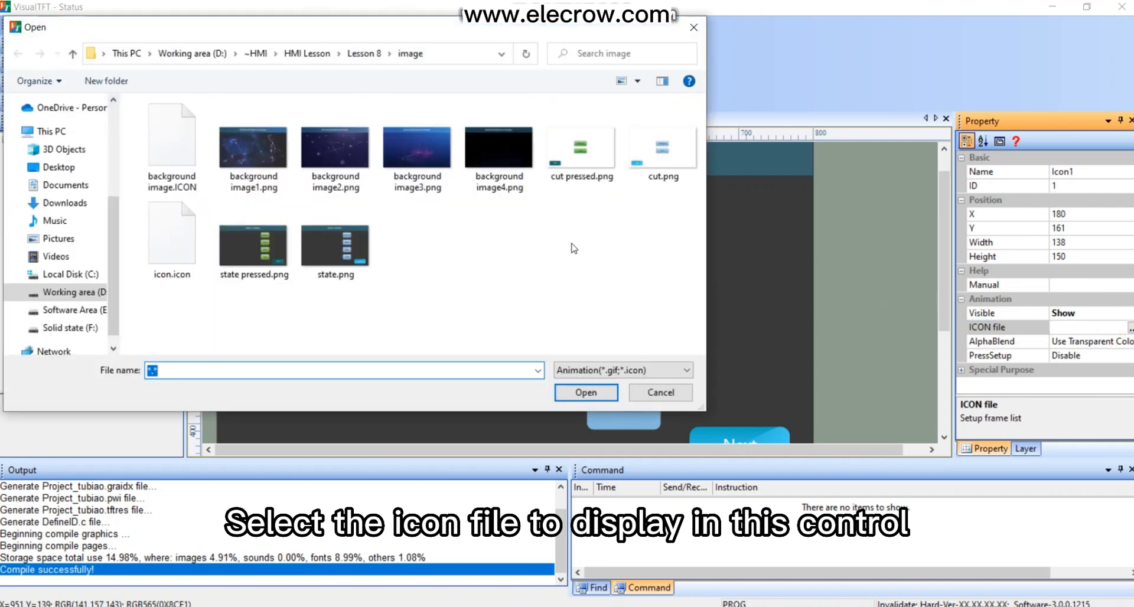
left_click(172, 236)
left_click(577, 393)
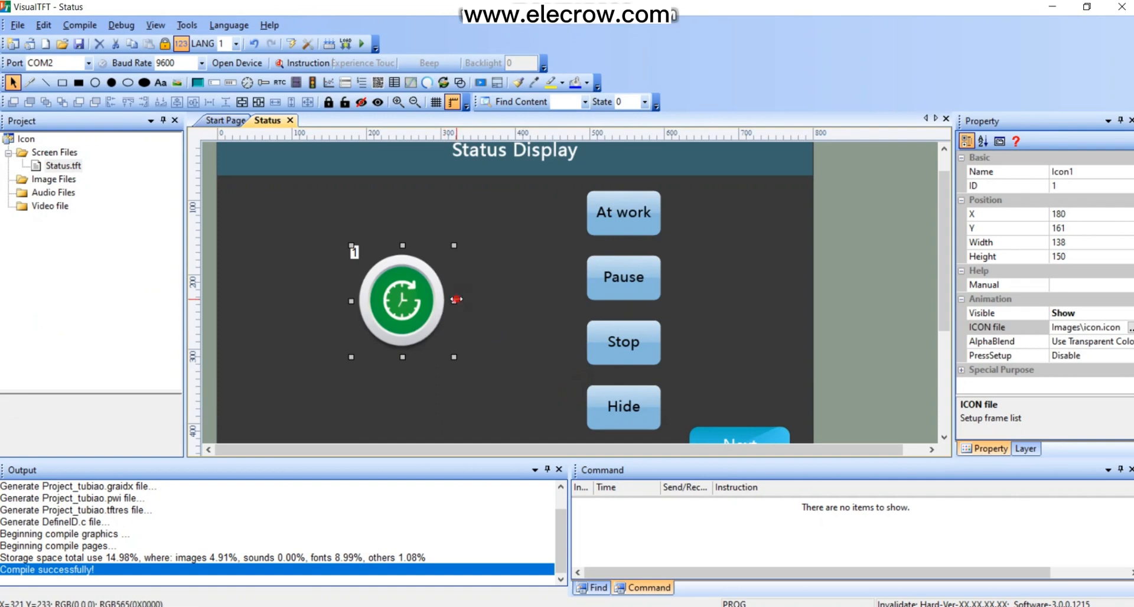
left_click_drag(456, 300, 465, 302)
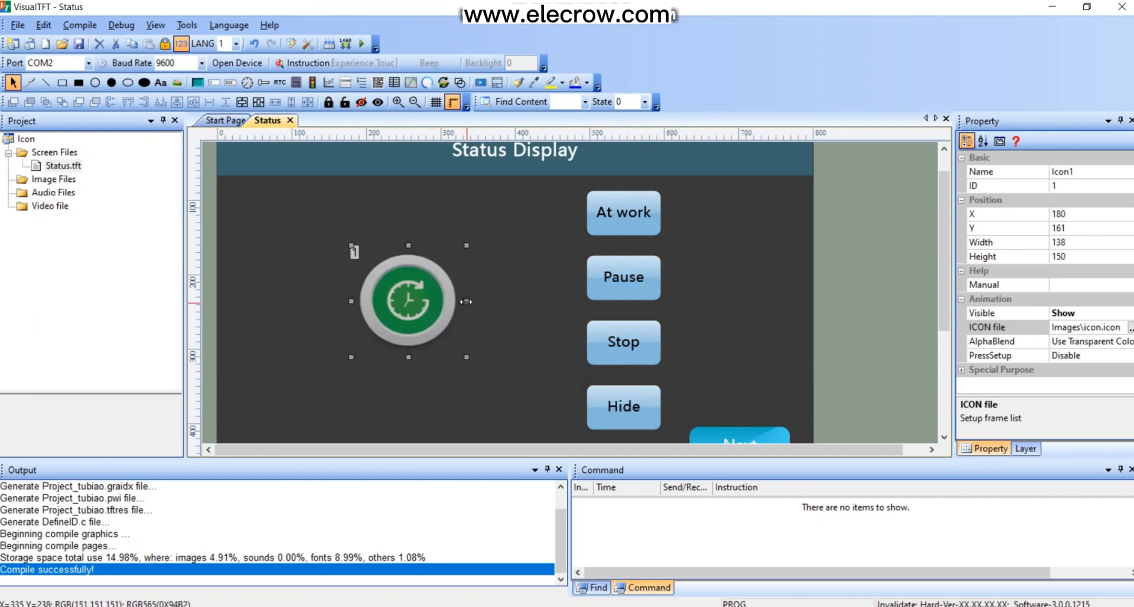
left_click(523, 321)
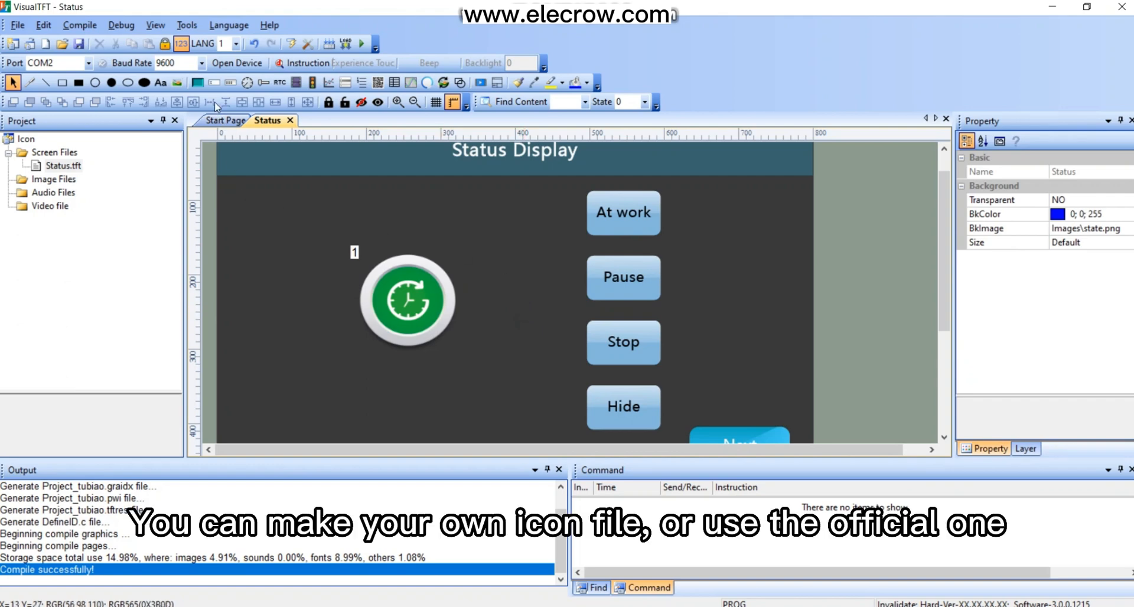
Draw a button control about 111 by 76 pixels over At work and set its ShowFocus property to NO.
left_click(198, 83)
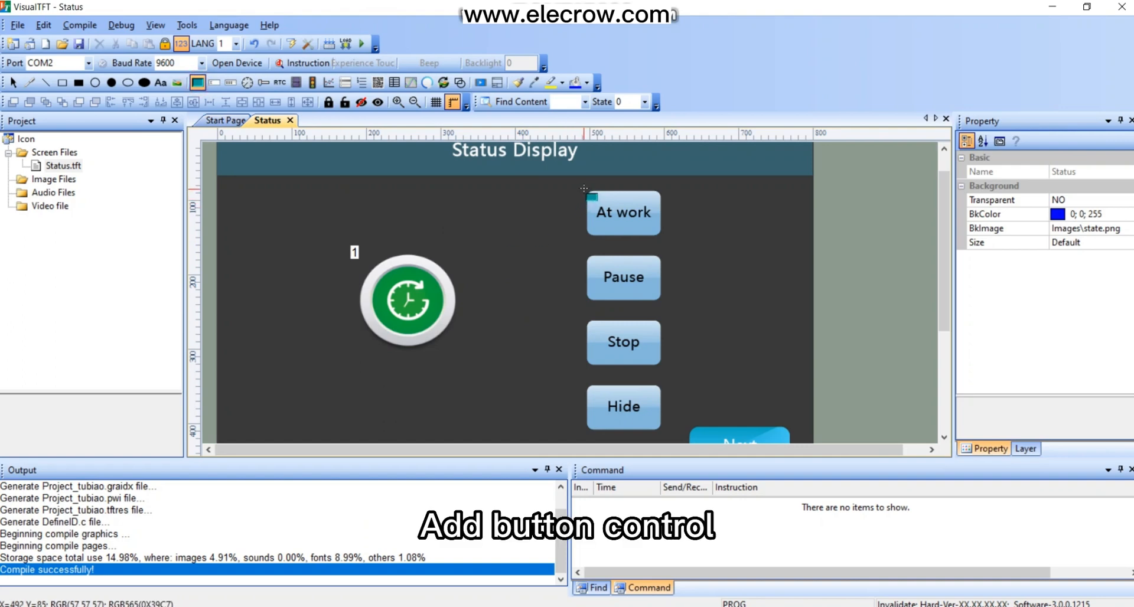
left_click_drag(584, 186, 666, 243)
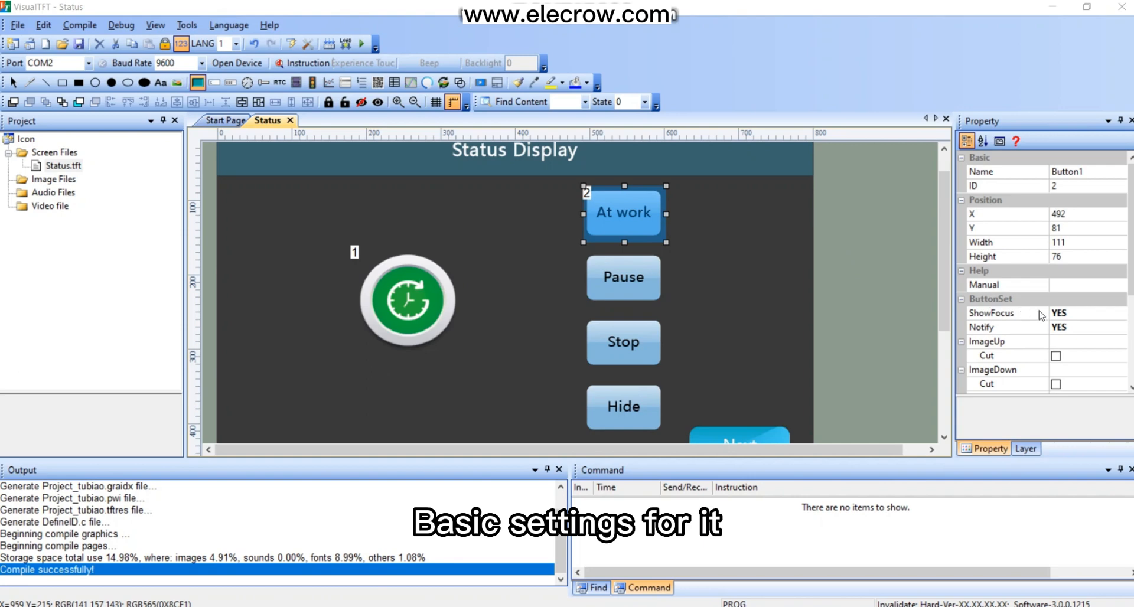
left_click(1068, 313)
left_click(1066, 329)
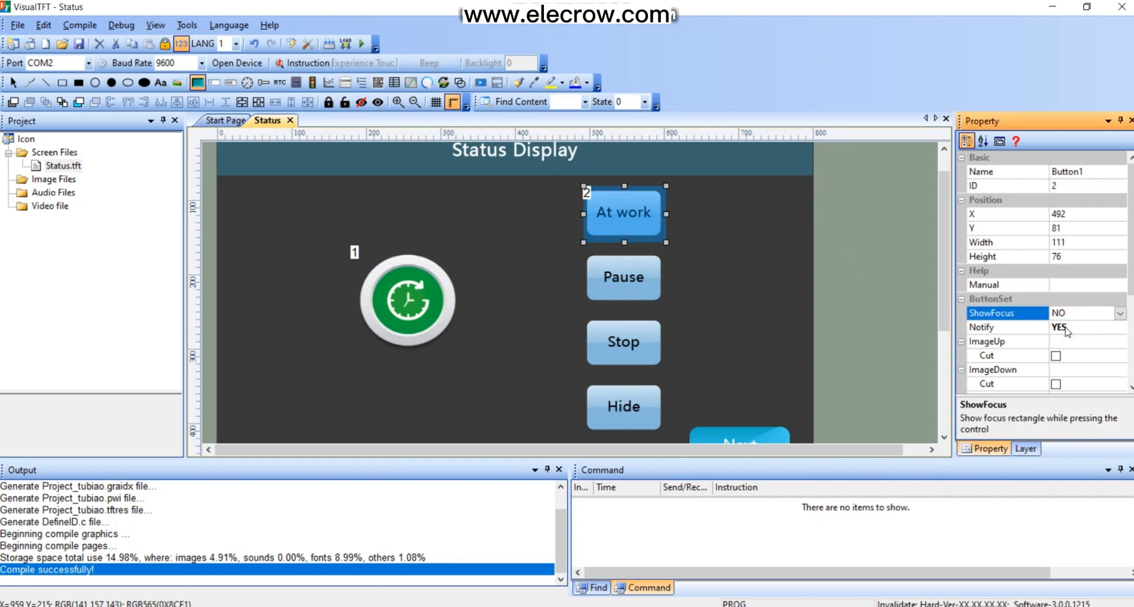
Set the At work button's ImageDown to state pressed.png and enable Cut for that image.
left_click(1063, 370)
left_click(1120, 370)
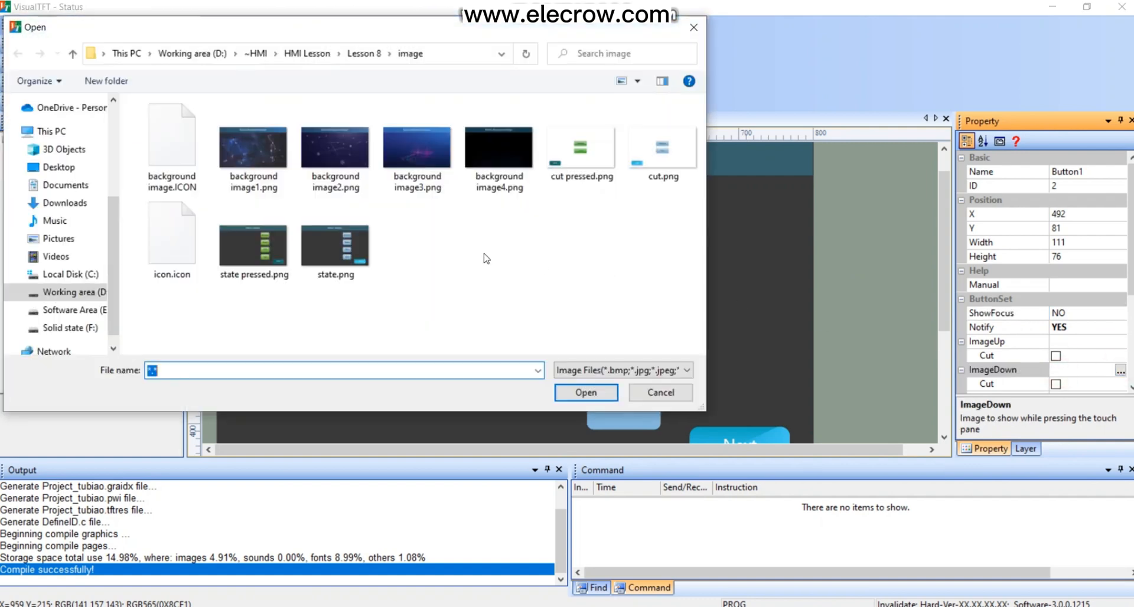
left_click(263, 248)
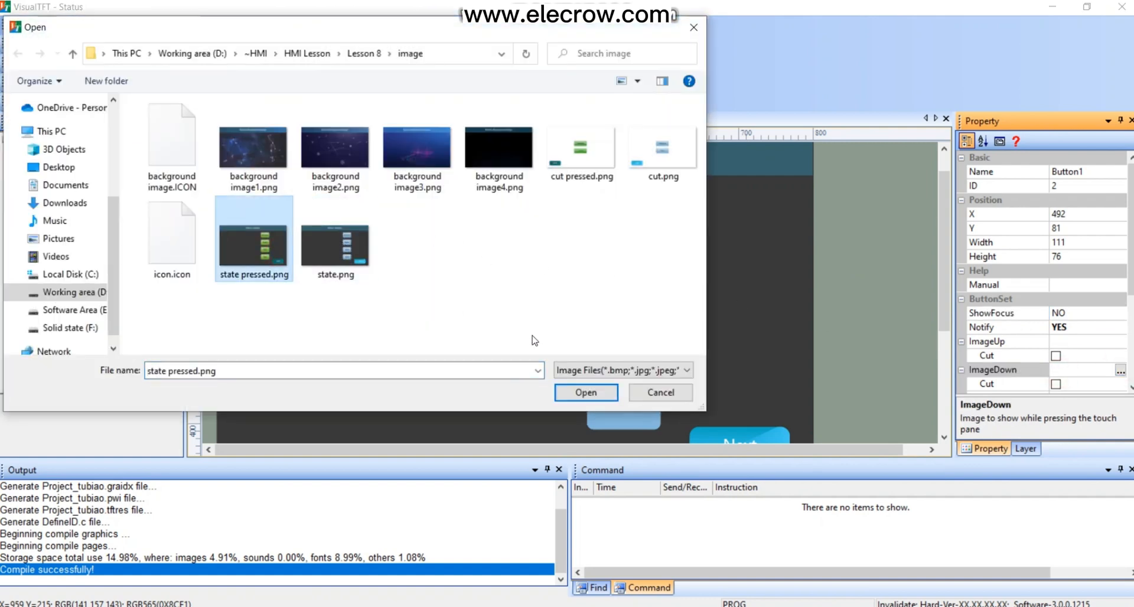
left_click(585, 392)
scroll(998, 347, "down", 1)
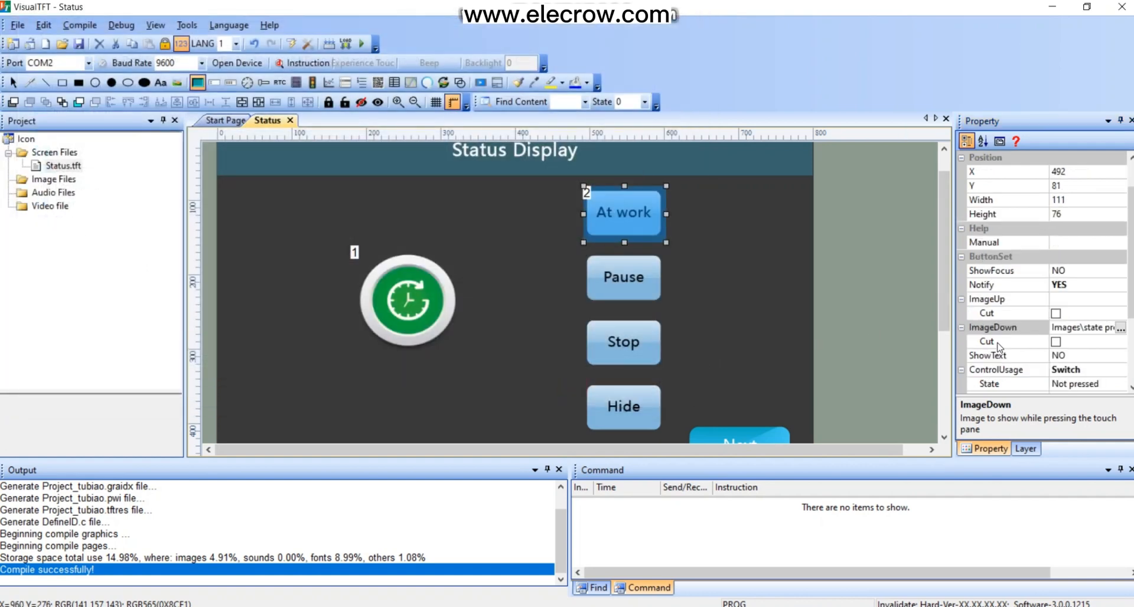
left_click(1057, 342)
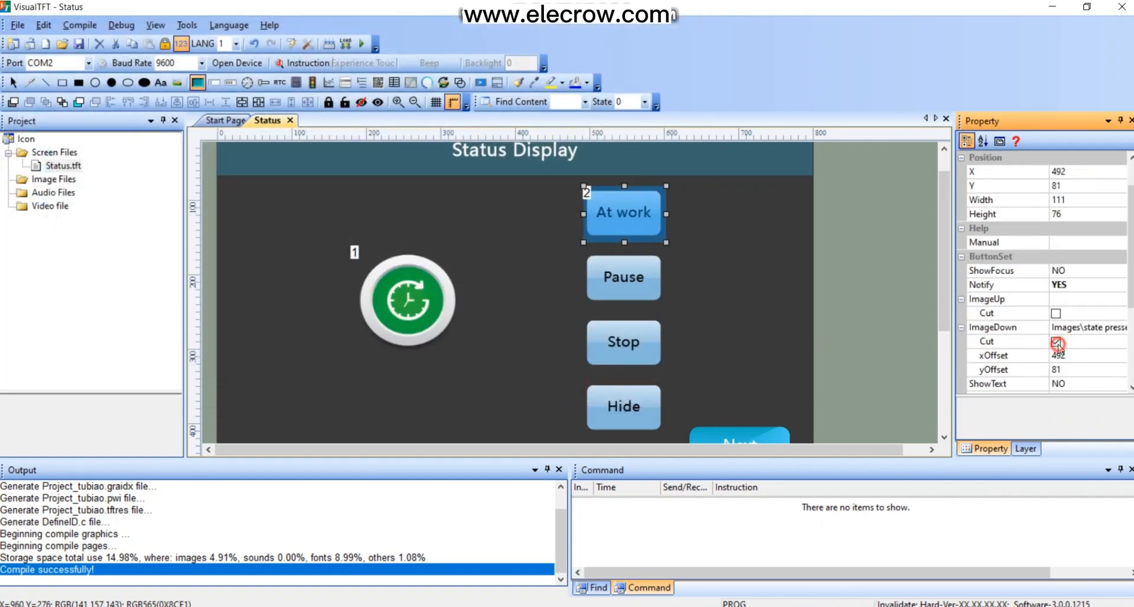
Set the At work button's initial State to Pressed and its Style to Switch.
scroll(1060, 347, "down", 3)
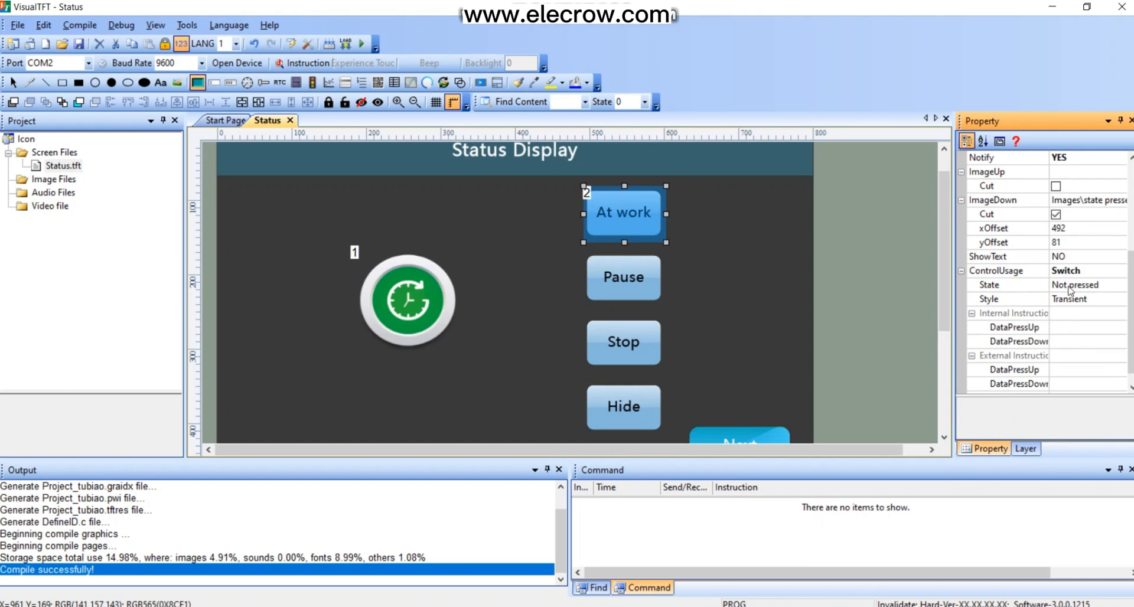
left_click(1076, 288)
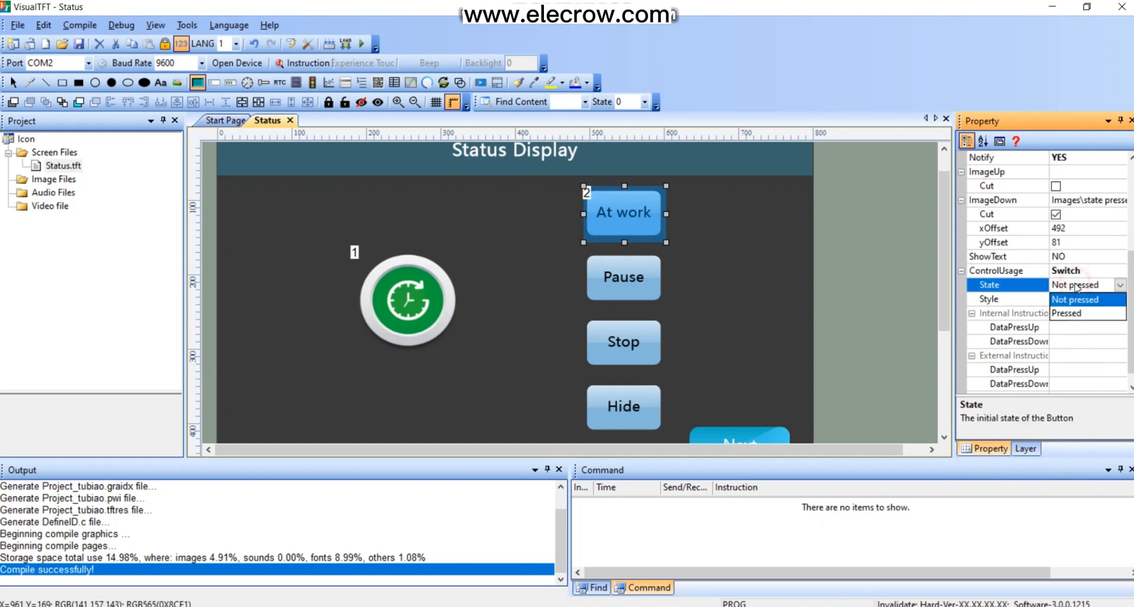
left_click(1081, 313)
left_click(1080, 299)
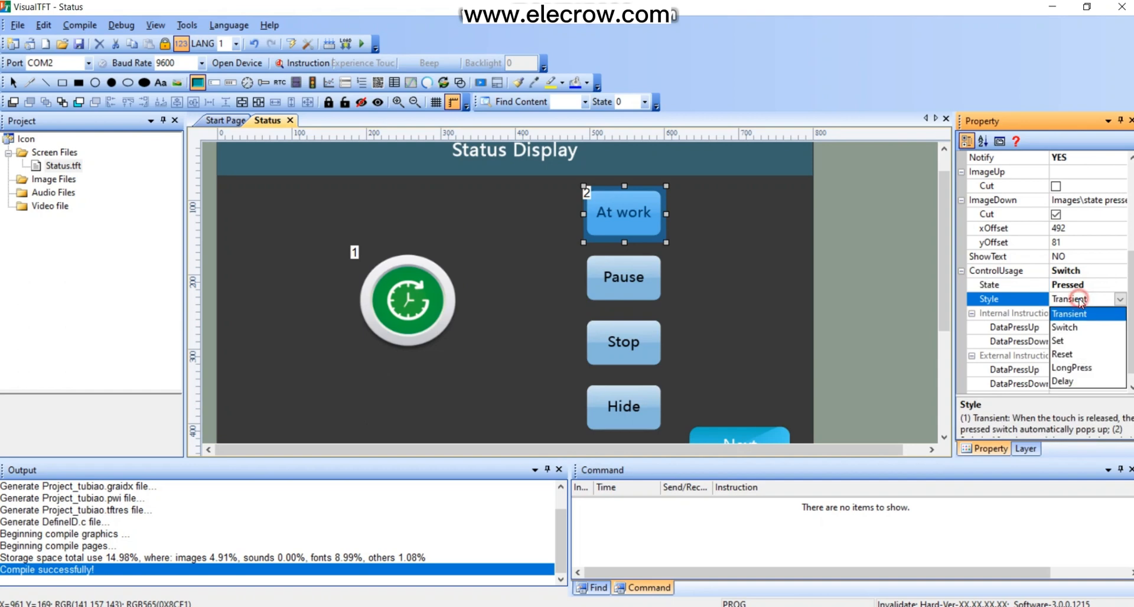
left_click(1075, 327)
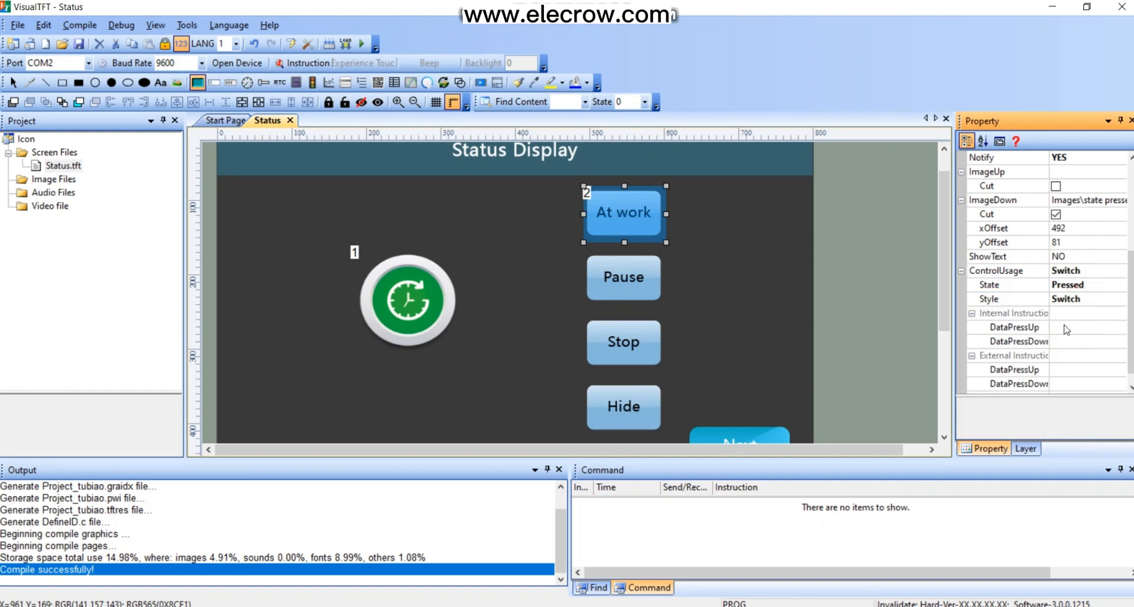
Open the Instruction Helper for the At work button's internal DataPressDown and arrange it beside the empty instruction list.
scroll(1066, 329, "down", 1)
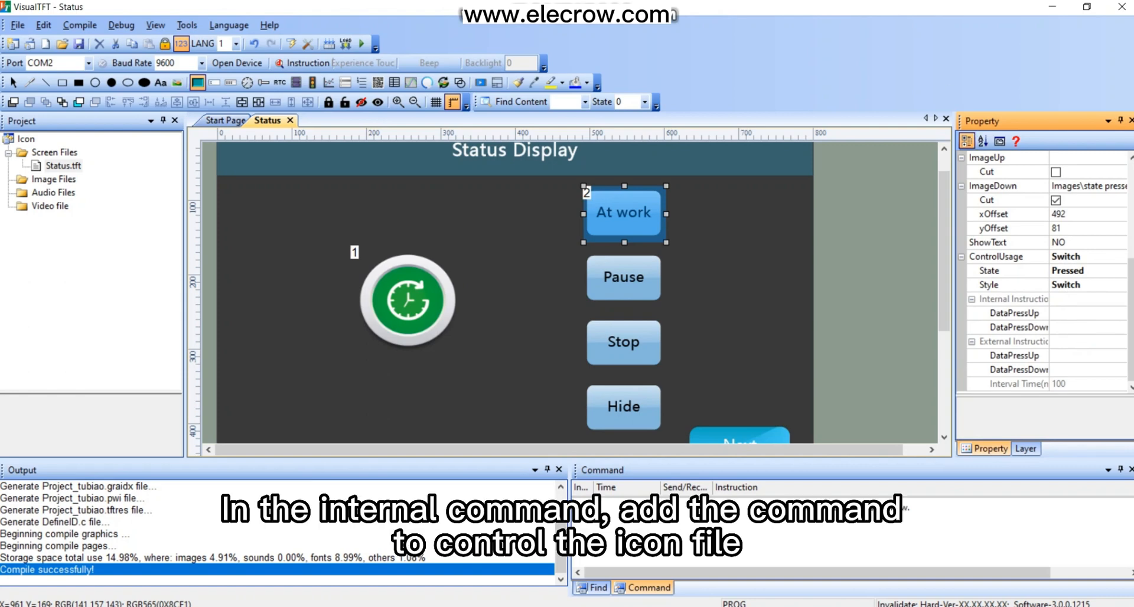
left_click(1089, 329)
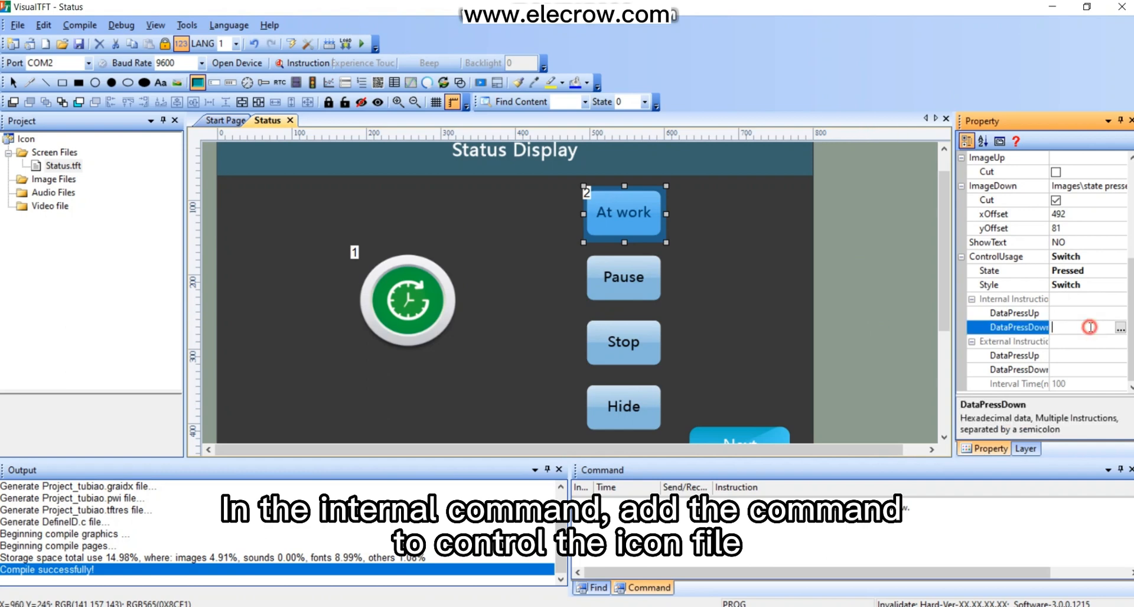
left_click(1119, 328)
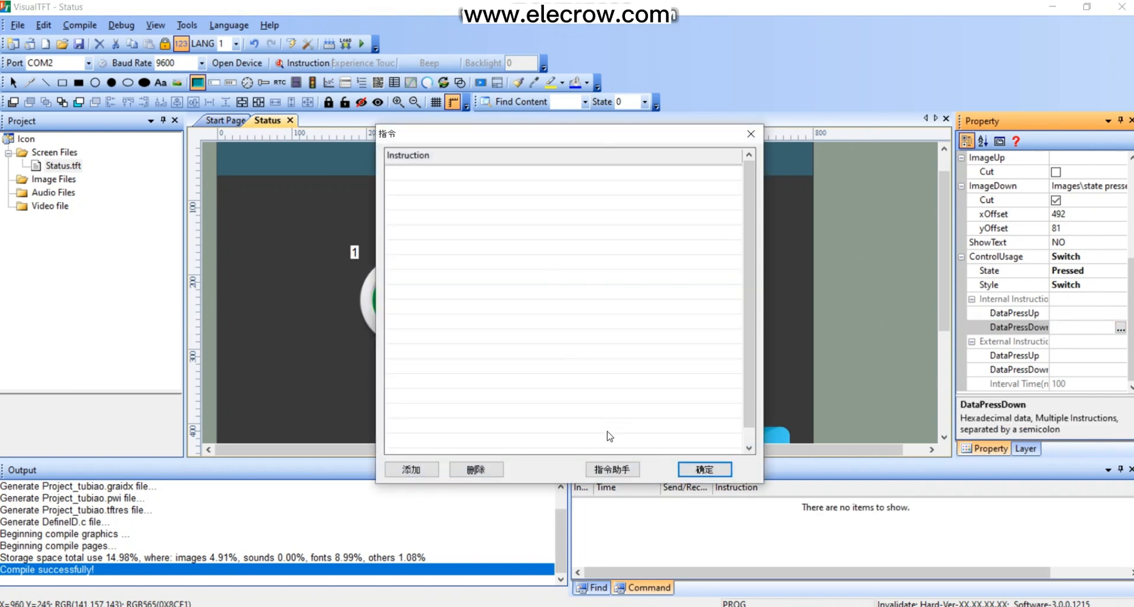
left_click(611, 469)
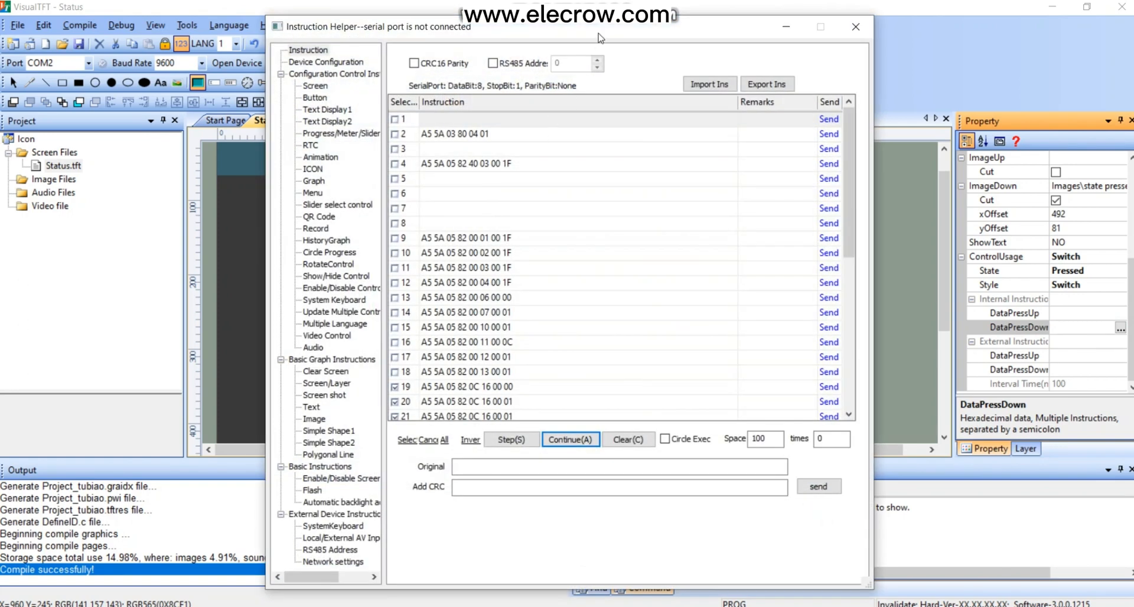
left_click_drag(599, 38, 326, 41)
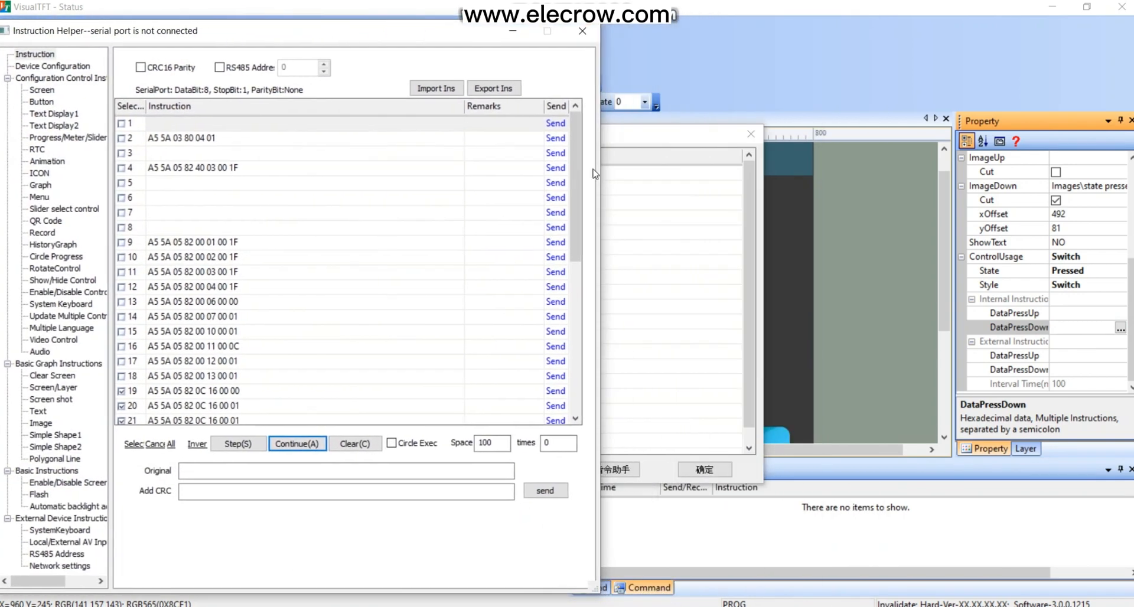
left_click(642, 139)
left_click_drag(873, 139, 934, 139)
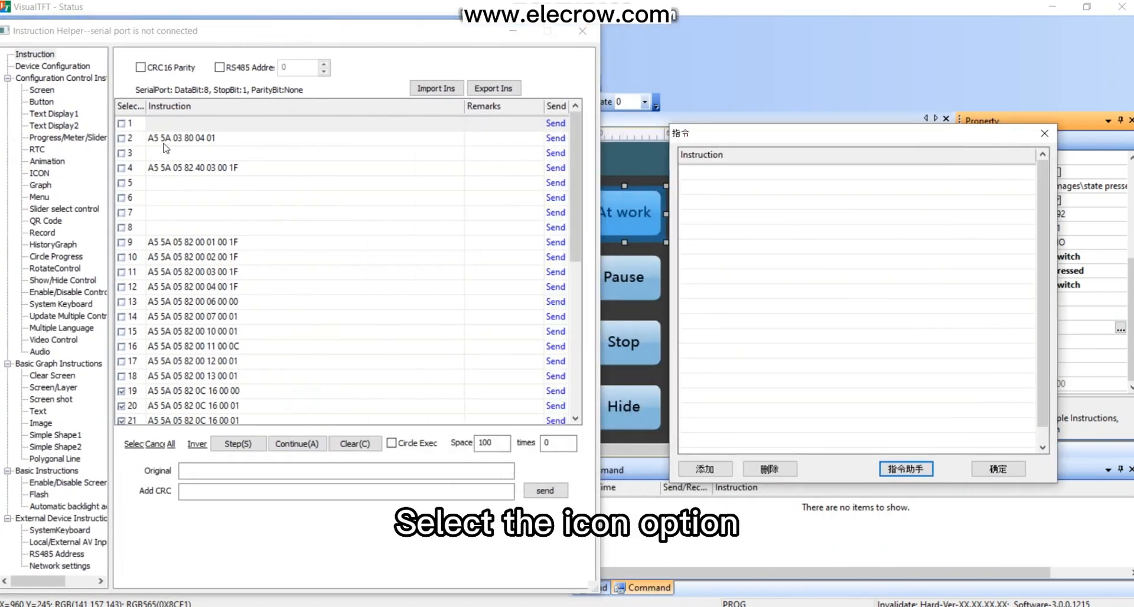
Generate the ICON instruction that shows frame 0 on screen 0, control 1, and copy it.
left_click(43, 174)
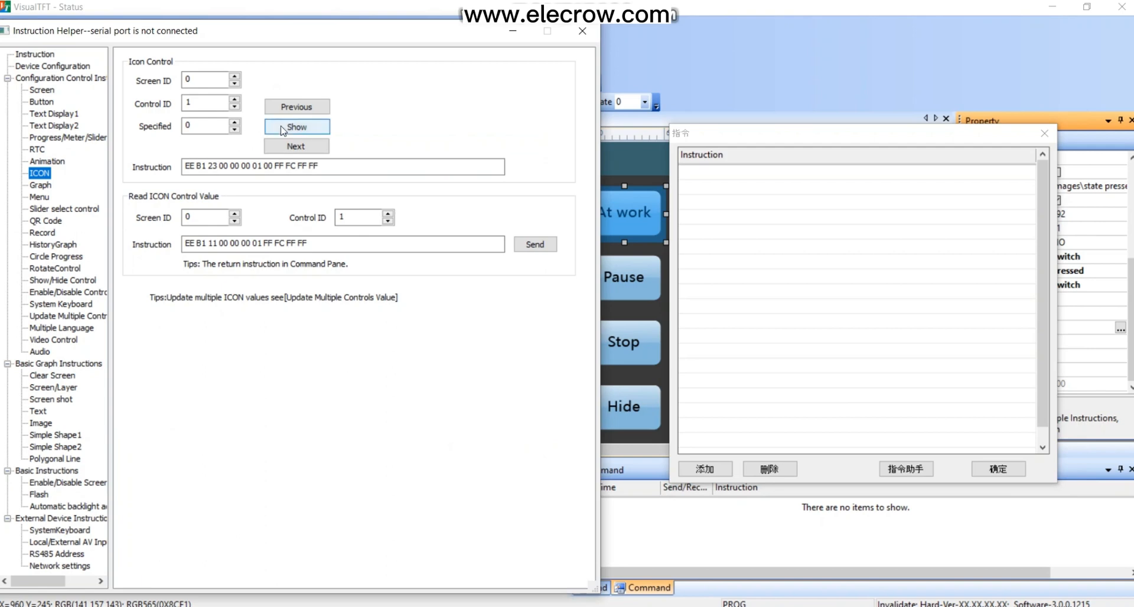
left_click_drag(317, 27, 334, 134)
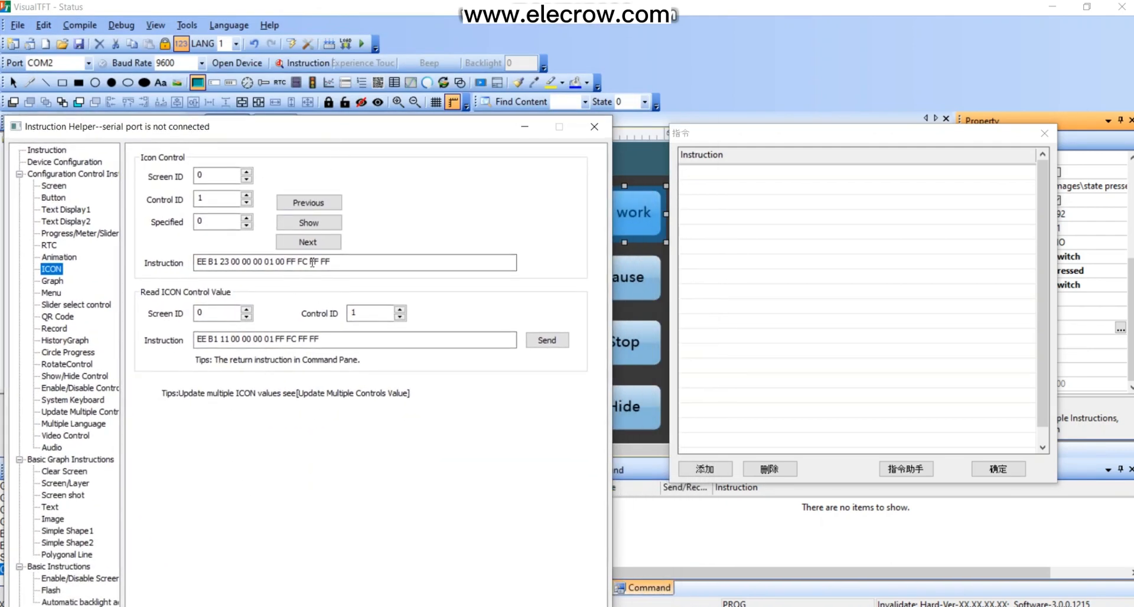
left_click(314, 224)
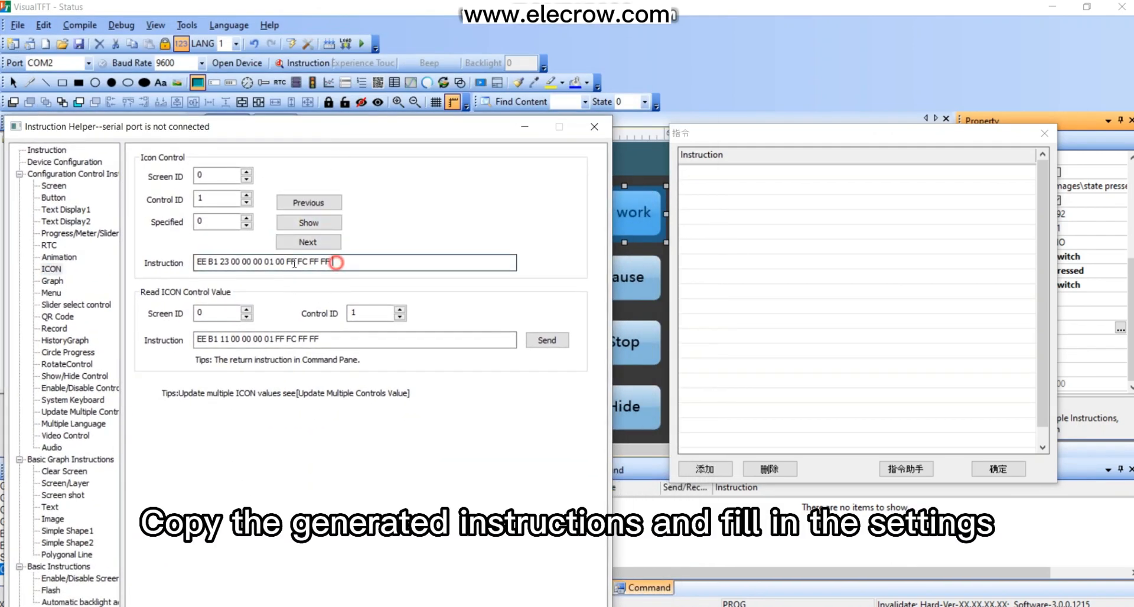
left_click_drag(333, 261, 184, 262)
key("ctrl+c")
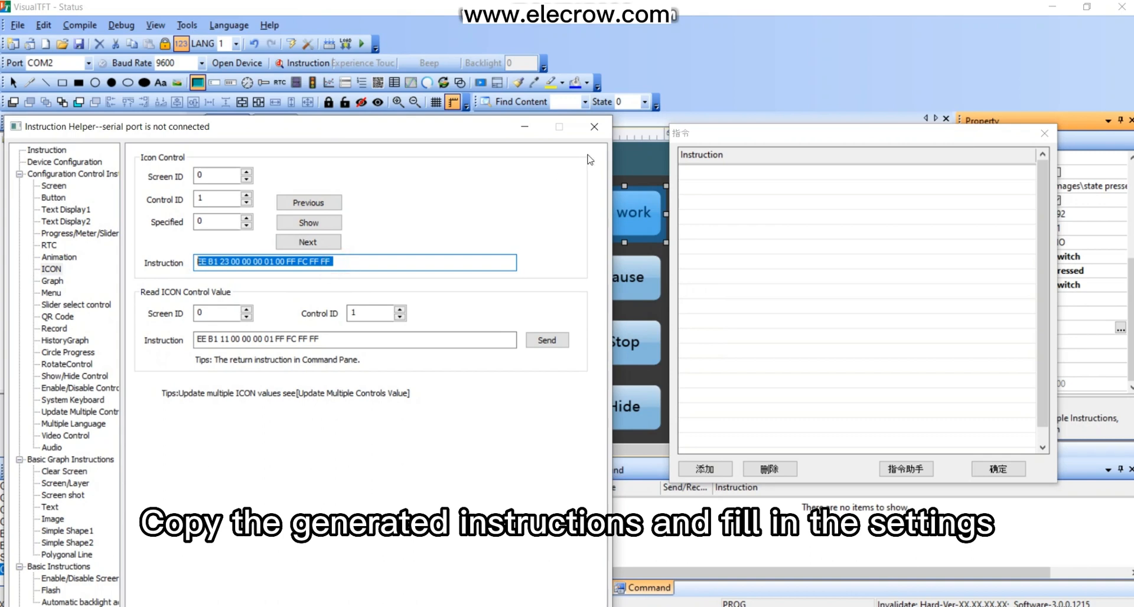
left_click(594, 126)
left_click(702, 173)
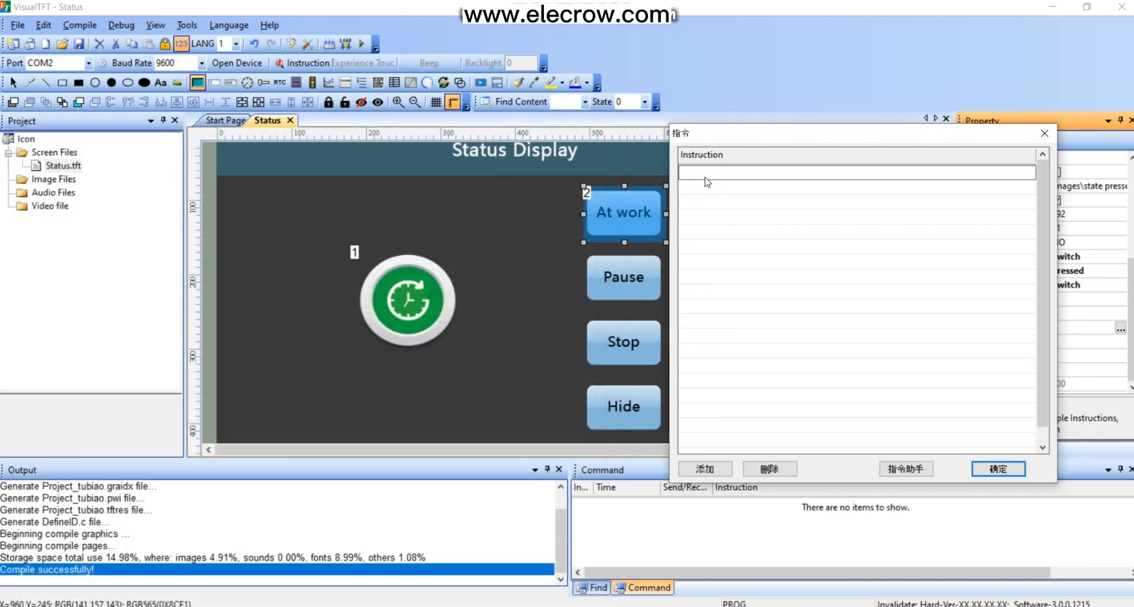
key("ctrl+v")
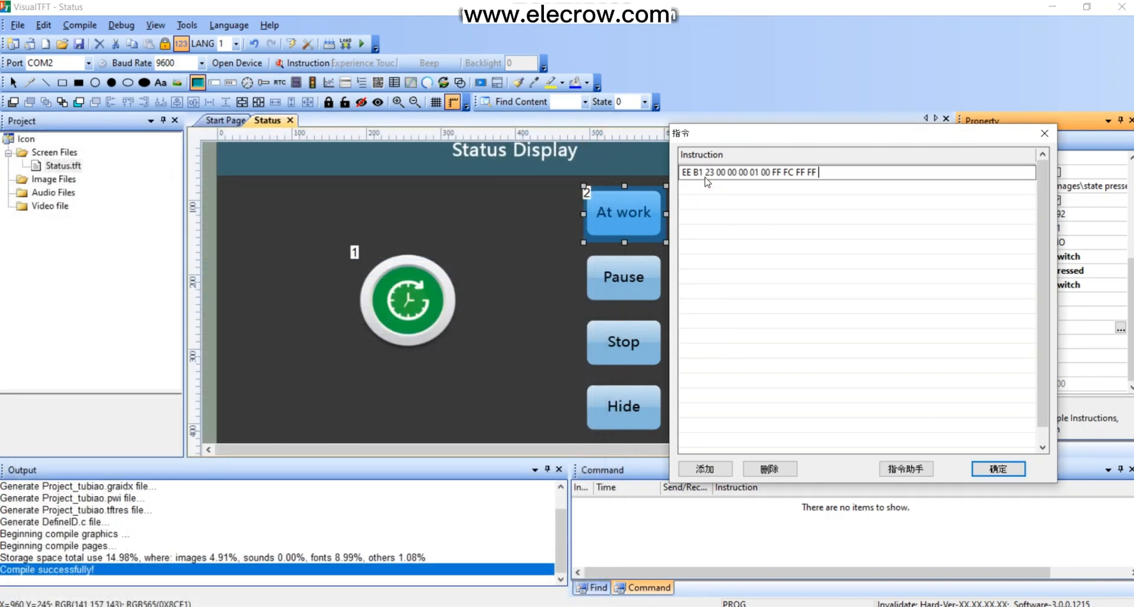
left_click(997, 470)
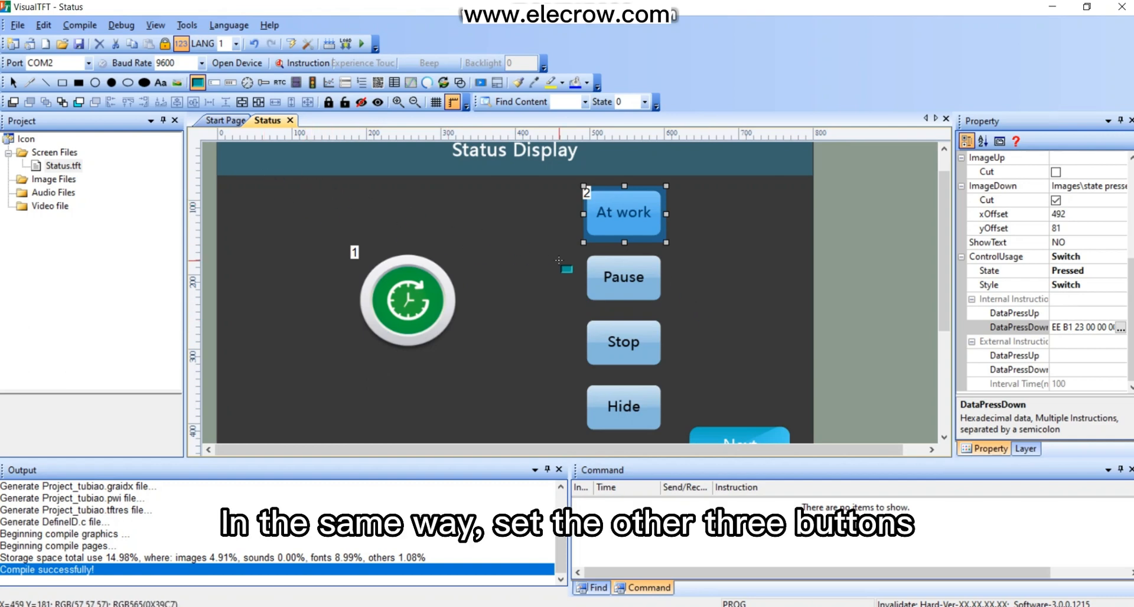
Draw a button control about 109 by 72 pixels over Pause and set its ShowFocus property to NO.
left_click(588, 259)
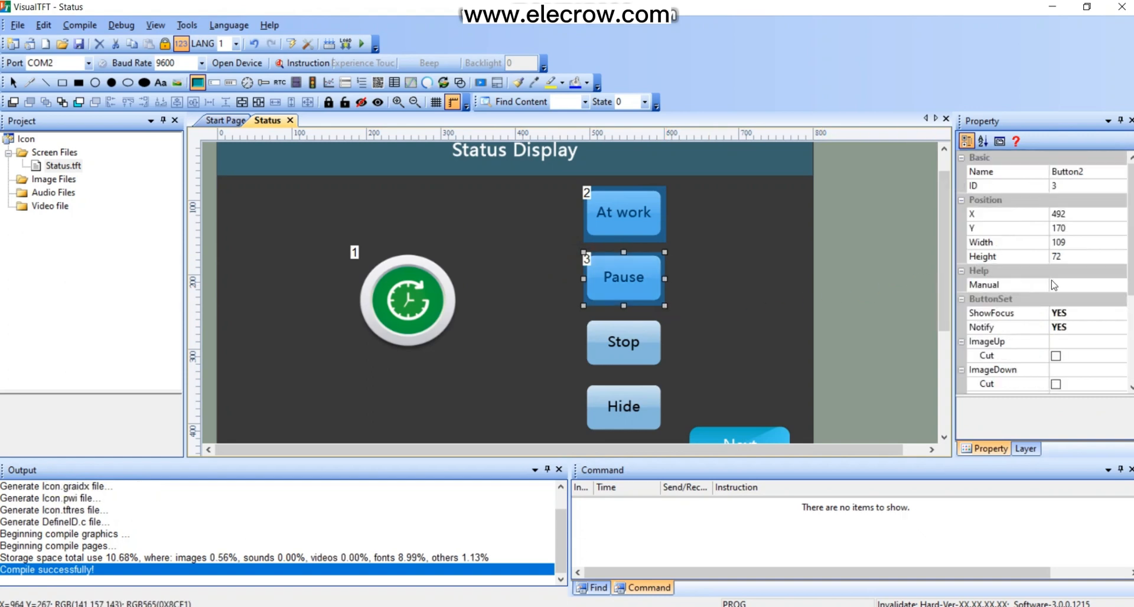
left_click(1062, 313)
left_click(1078, 325)
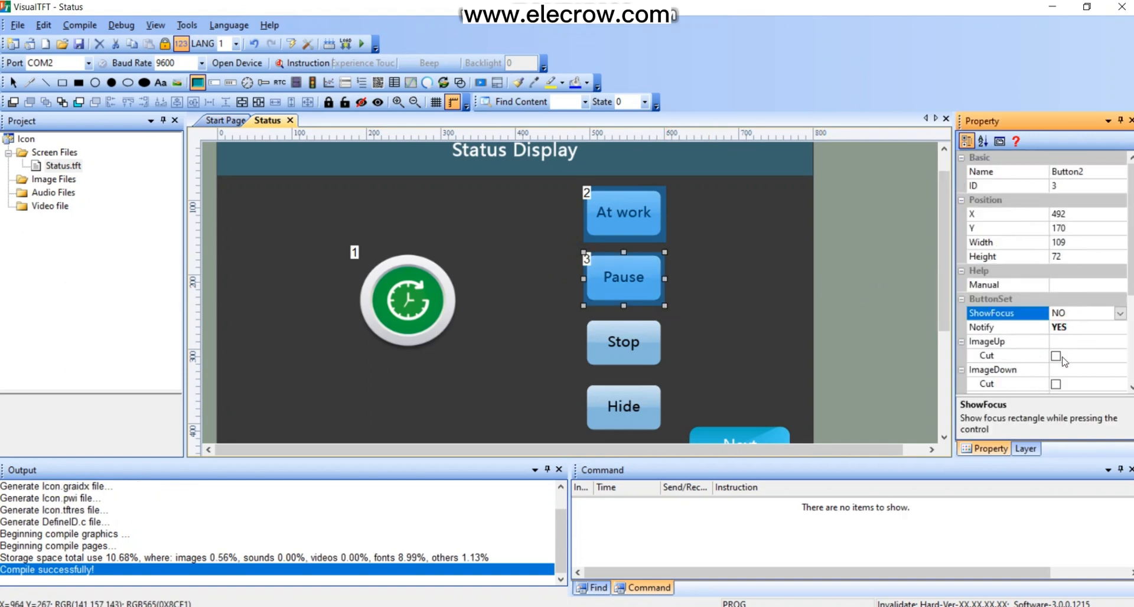
Set the Pause button's ImageDown to state pressed.png and enable Cut for that image.
left_click(1119, 371)
left_click(1118, 371)
double_click(254, 239)
scroll(1057, 295, "down", 2)
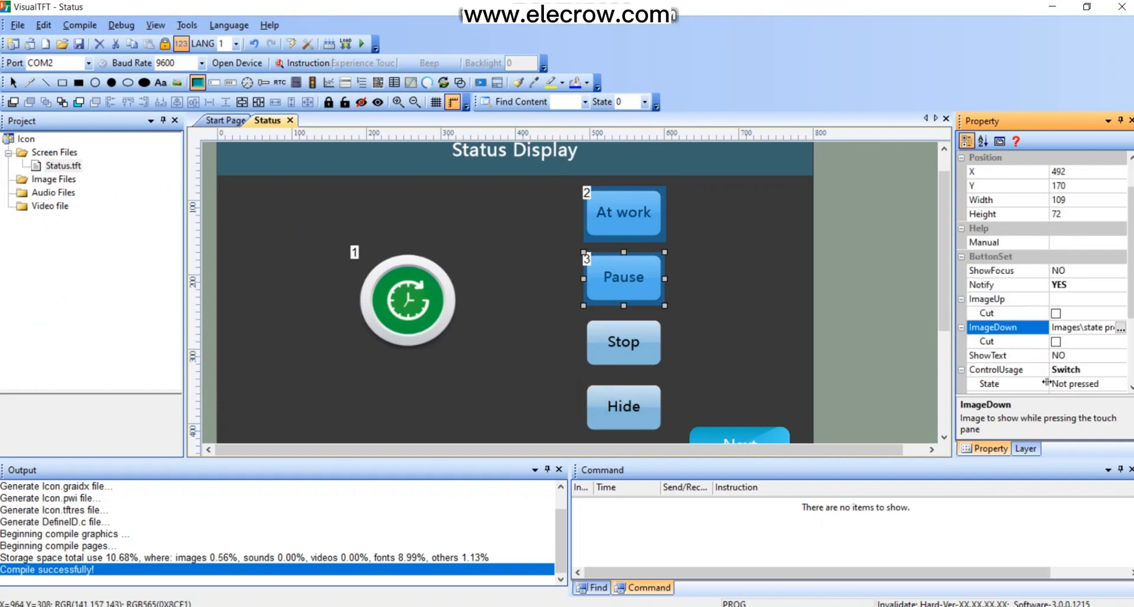
left_click(1056, 300)
Set the Pause button's Style to Switch.
scroll(1075, 283, "down", 3)
left_click(1073, 285)
left_click(1058, 324)
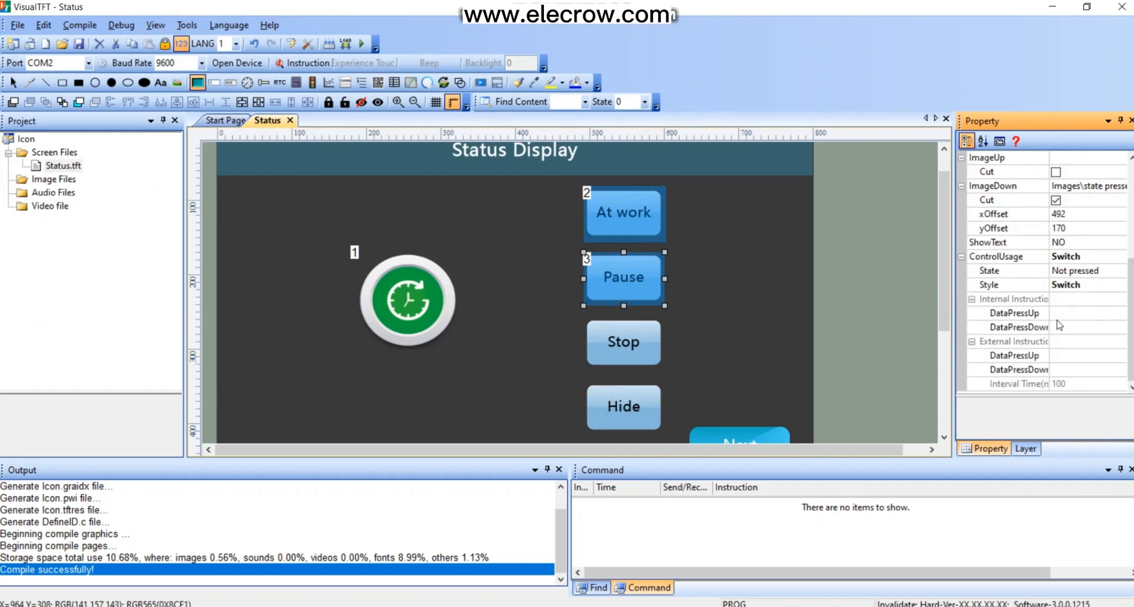
Generate the ICON instruction for frame 1 of control 1 and enter it as the Pause button's internal DataPressDown.
double_click(1070, 328)
left_click(676, 467)
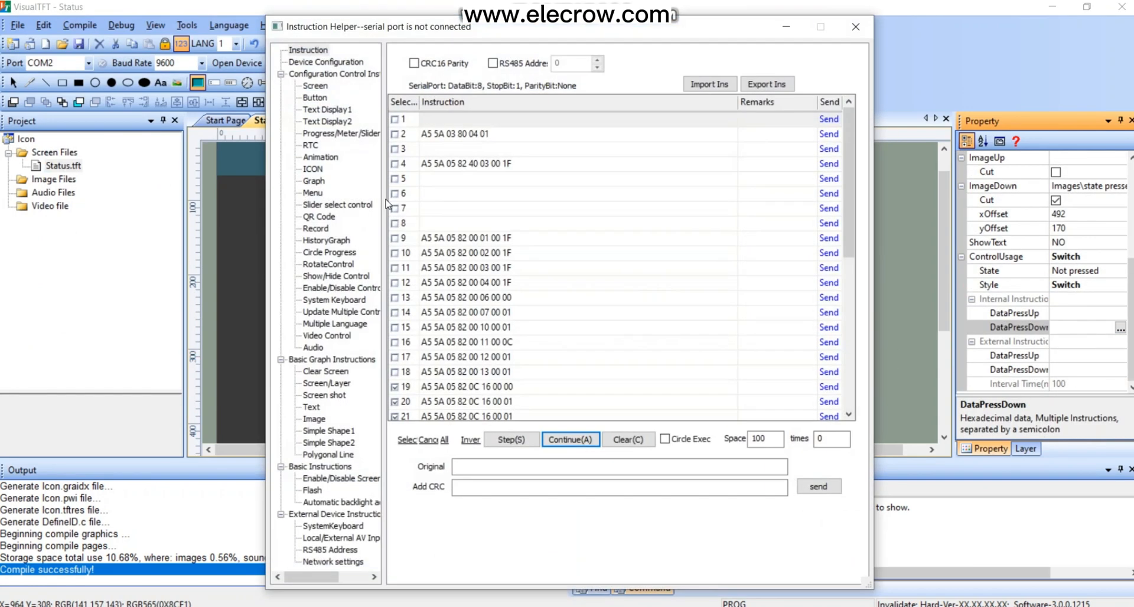
left_click(313, 170)
left_click(558, 123)
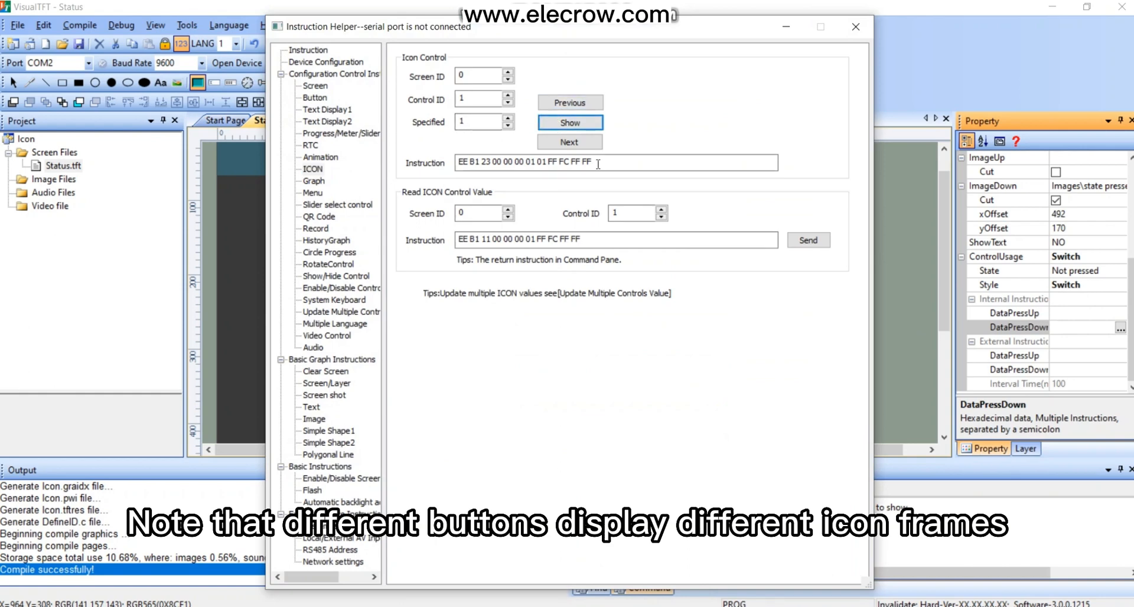
key("ctrl+v")
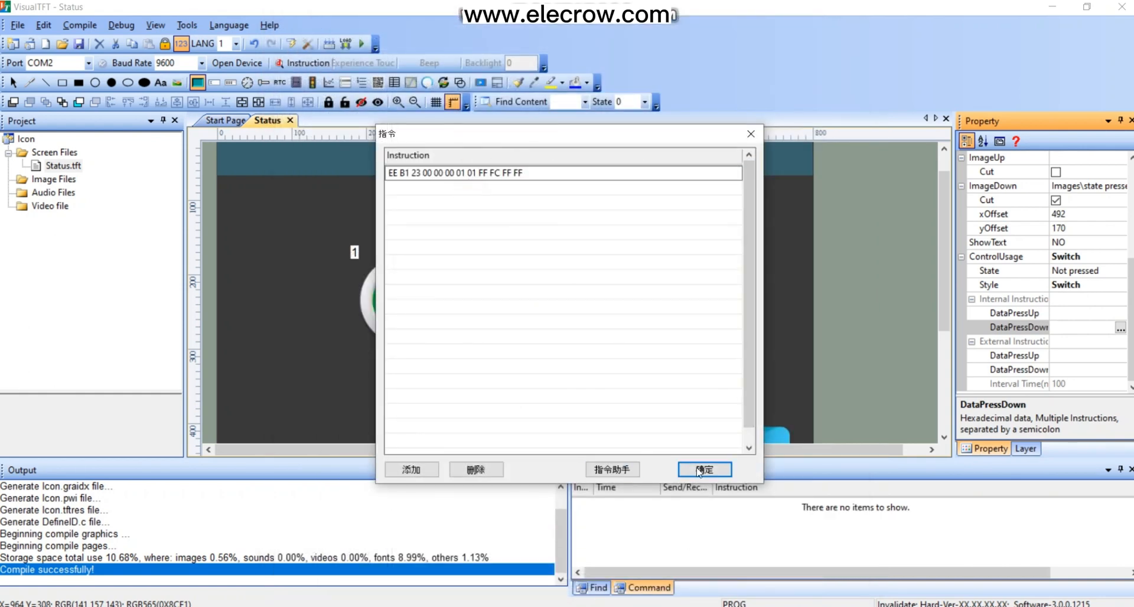
left_click(704, 470)
Draw a button control over Stop and set its ShowFocus property to NO.
left_click(588, 321)
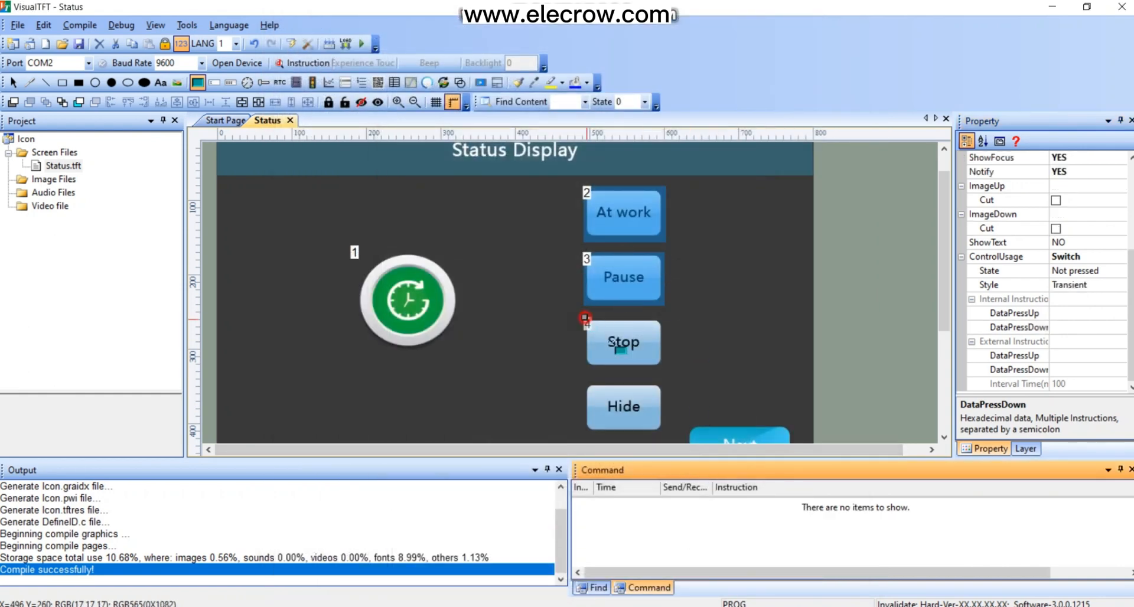
scroll(1057, 233, "up", 3)
double_click(1066, 286)
Set the Stop button's ImageDown to state pressed.png and enable Cut for that image.
scroll(1060, 325, "down", 2)
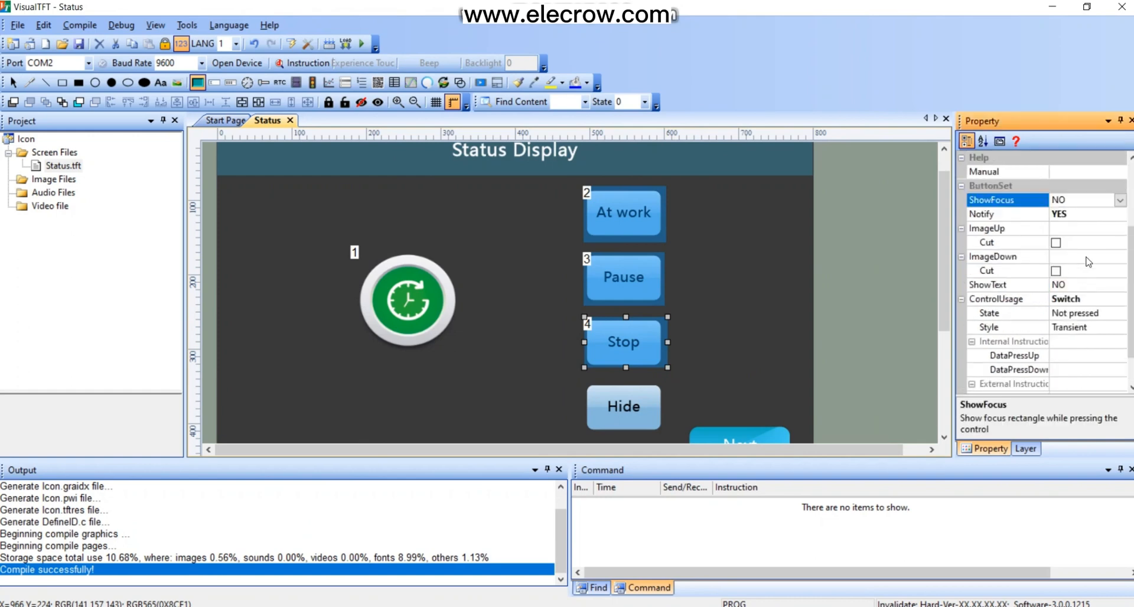
left_click(1086, 258)
left_click(1120, 258)
left_click(258, 233)
left_click(587, 393)
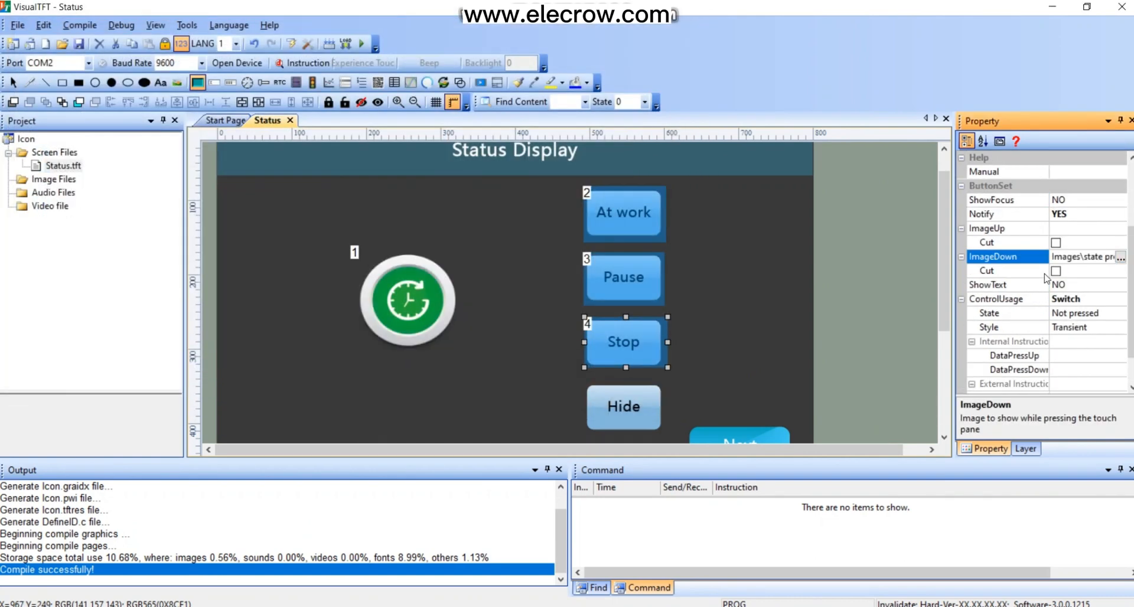
left_click(1056, 270)
Set the Stop button's Style to Switch.
scroll(1066, 318, "down", 1)
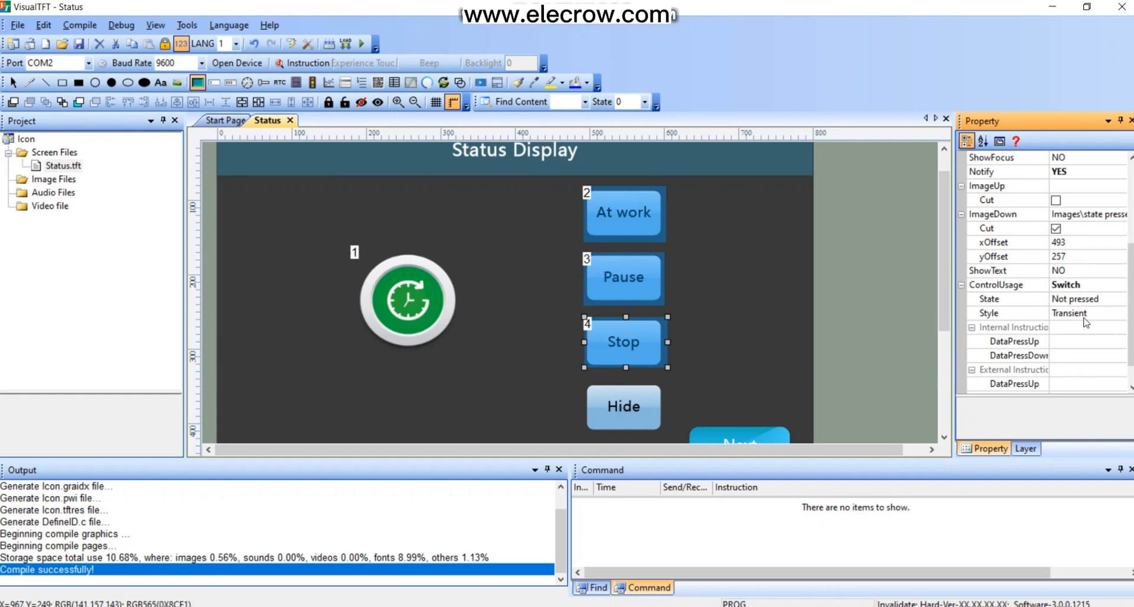
left_click(1084, 314)
left_click(1066, 337)
Generate the ICON instruction for frame 2 of control 1 and enter it as the Stop button's internal DataPressDown.
scroll(1074, 331, "down", 1)
left_click(1086, 327)
left_click(1119, 327)
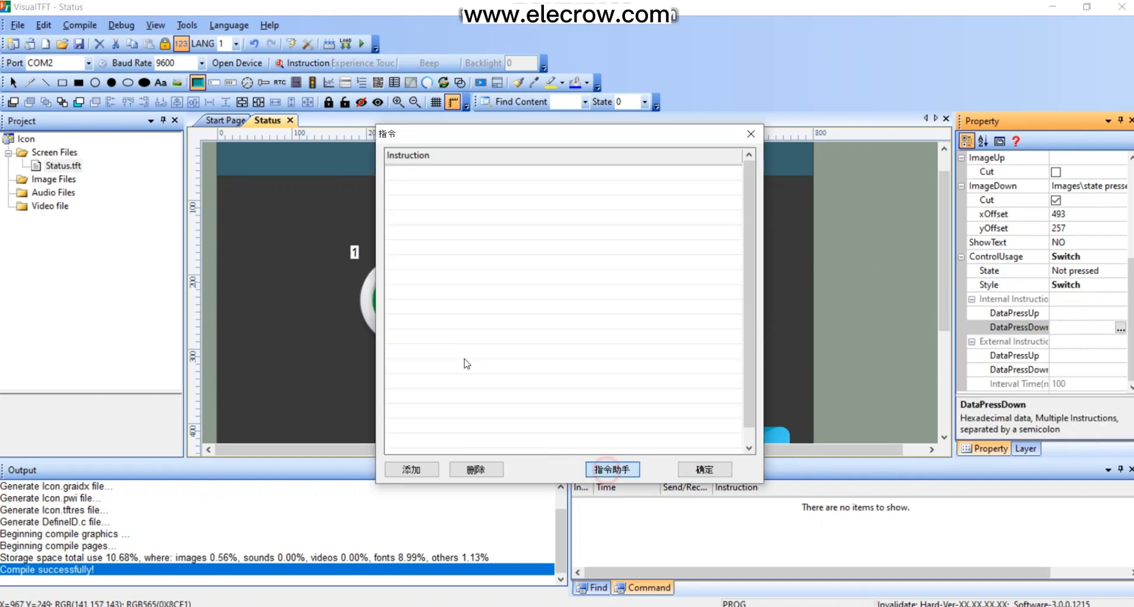
left_click(313, 169)
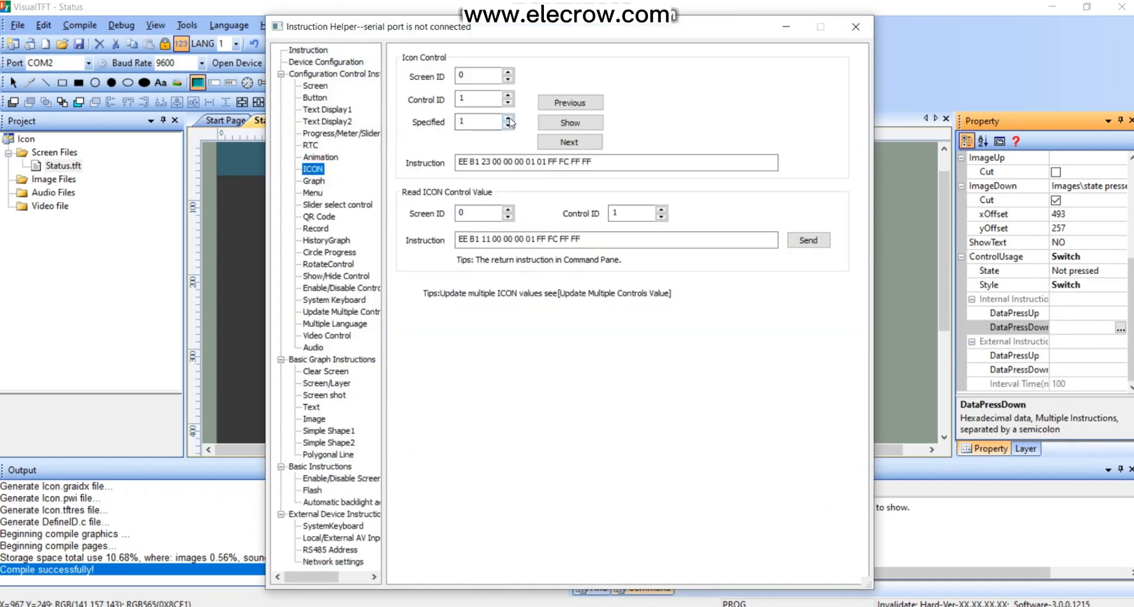
left_click(569, 123)
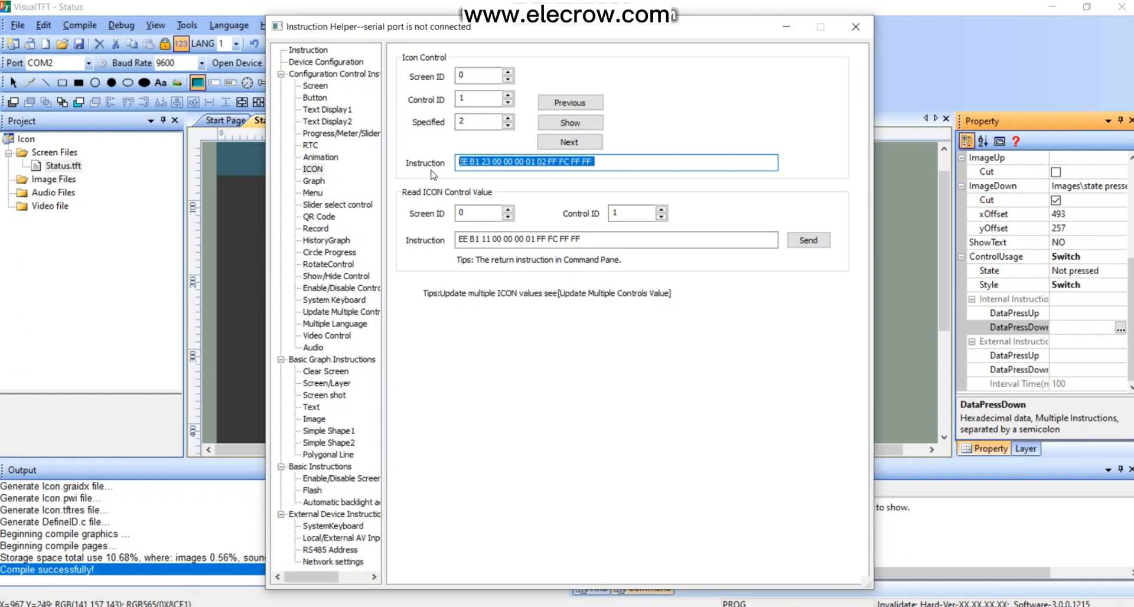
left_click(855, 26)
left_click(703, 469)
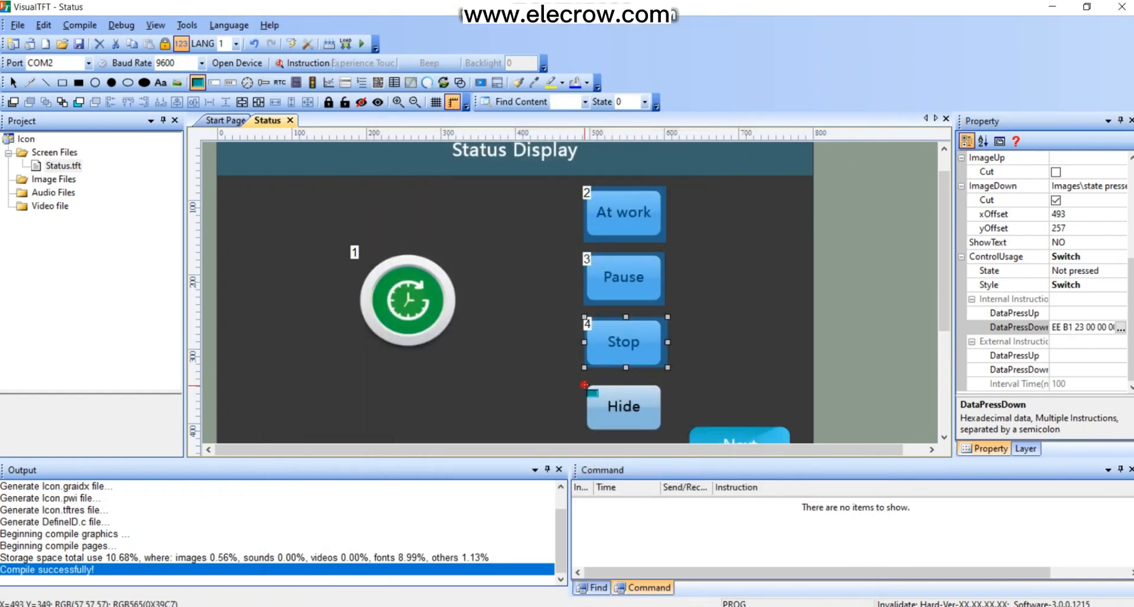
Draw a button control about 112 by 61 pixels over Hide and set its ShowFocus property to NO.
left_click(624, 408)
left_click(1007, 328)
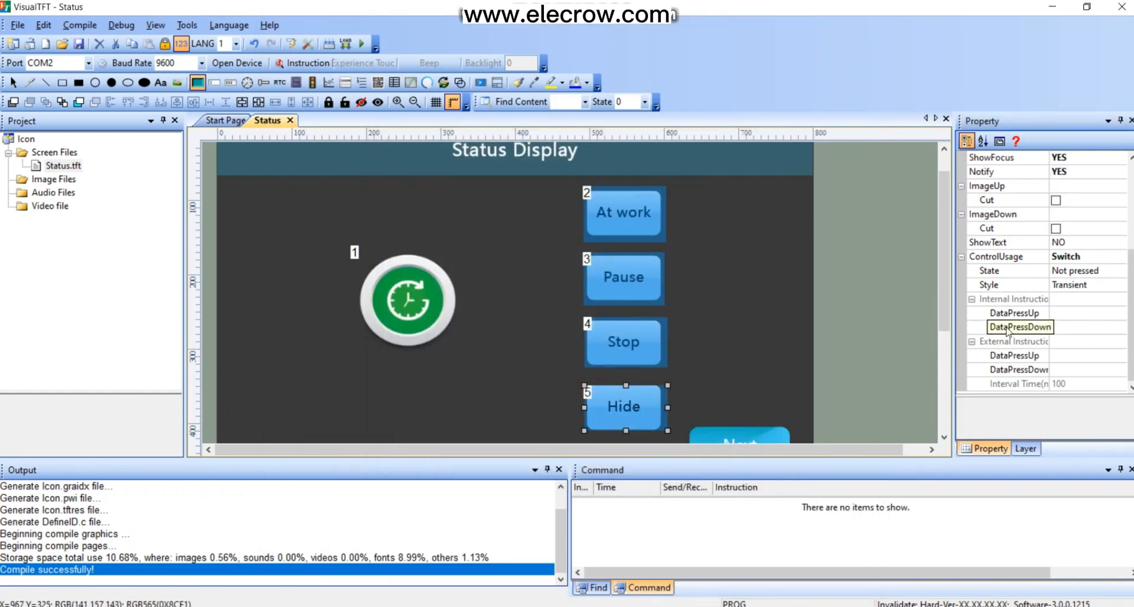
scroll(1065, 176, "up", 2)
double_click(1066, 242)
Set the Hide button's ImageDown to state pressed.png.
left_click(1061, 298)
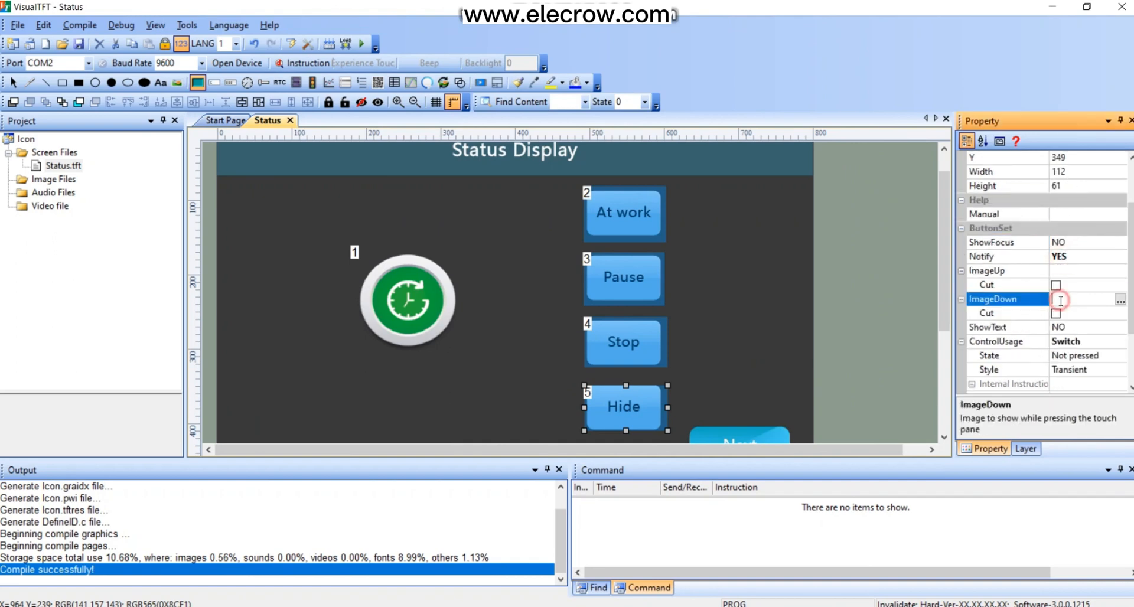
left_click(1120, 299)
left_click(265, 245)
left_click(583, 391)
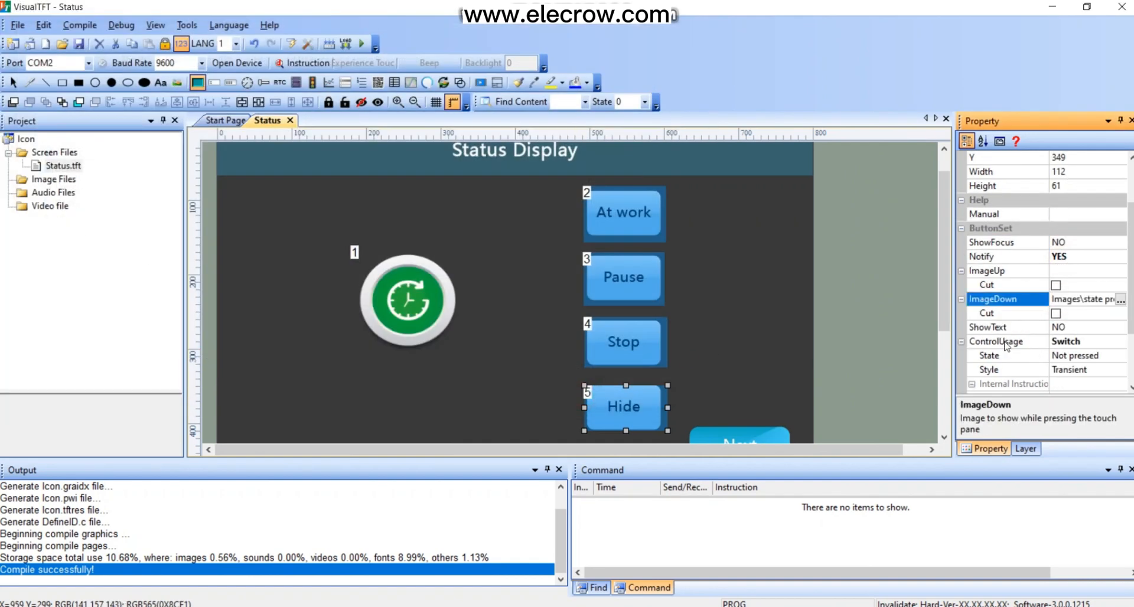
Enable Cut for the Hide button's ImageDown and set the button's Style to Switch.
left_click(1055, 313)
scroll(1055, 314, "down", 2)
left_click(1083, 313)
left_click(1068, 342)
scroll(1069, 343, "down", 1)
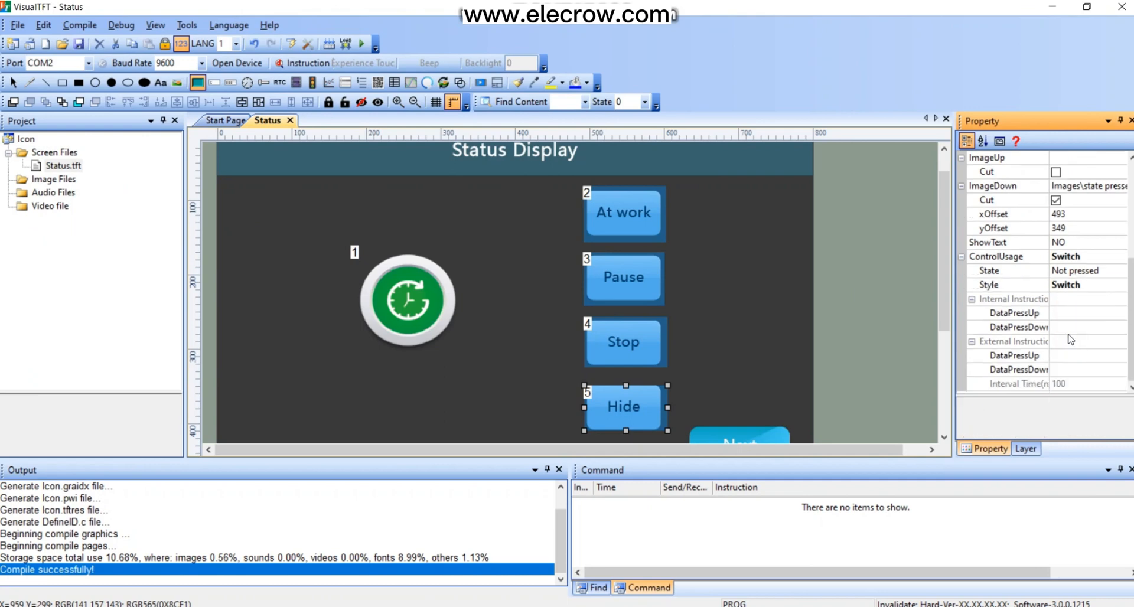
Generate the ICON instruction for frame 3 of control 1 and enter it as the Hide button's internal DataPressDown.
left_click(1120, 328)
left_click(611, 466)
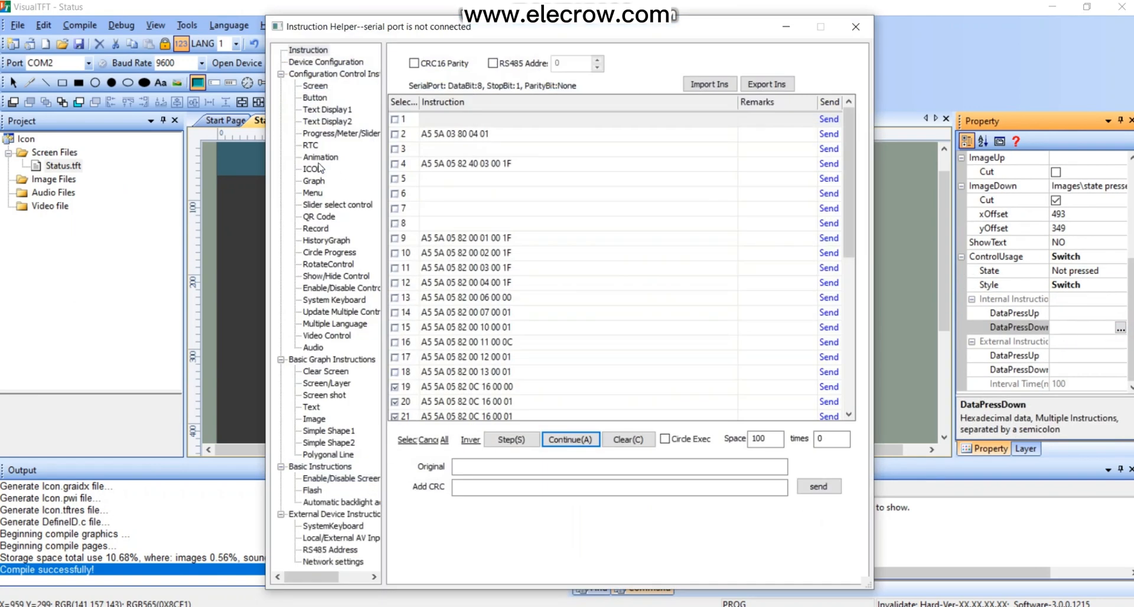
left_click(507, 118)
left_click_drag(593, 162, 446, 165)
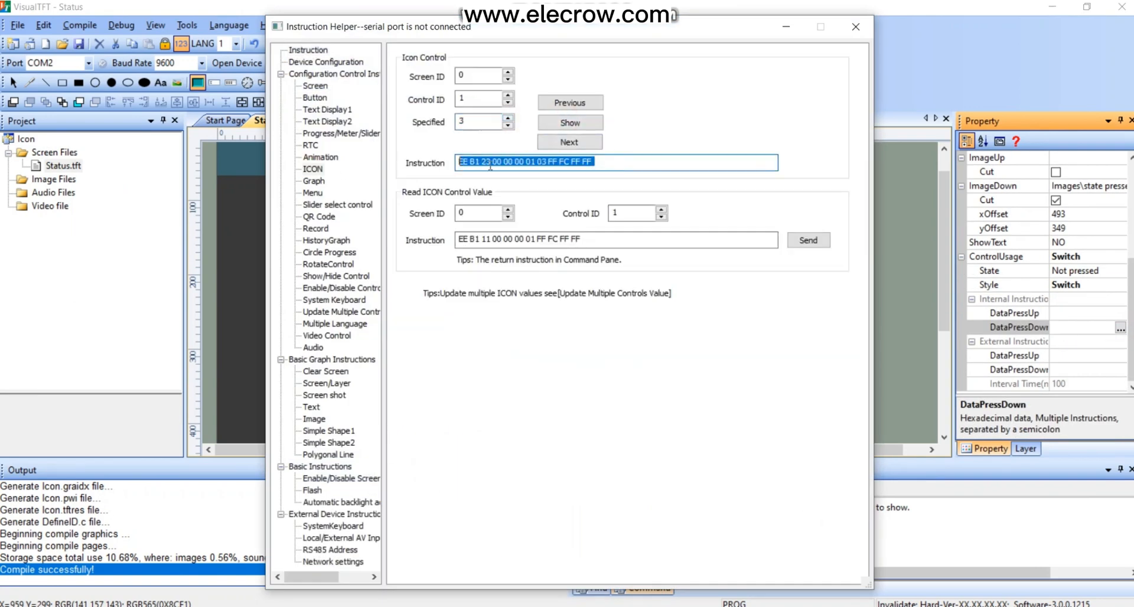
key("ctrl+c")
left_click(855, 26)
left_click(432, 182)
key("ctrl+v")
left_click(709, 473)
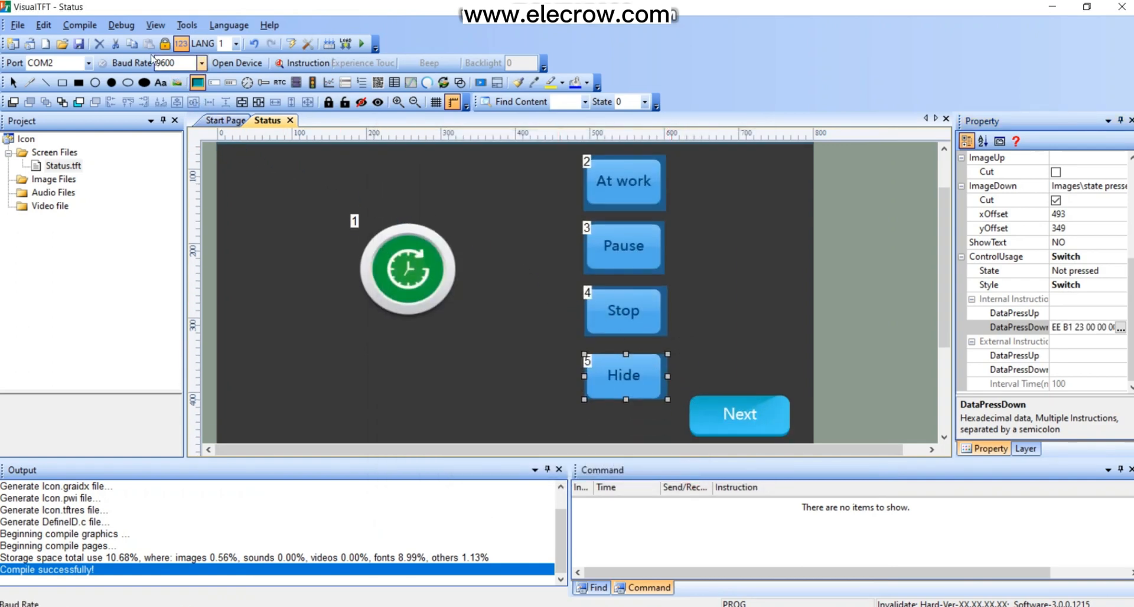
Run the project in the simulator and test how the Pause, Stop and Hide buttons switch the icon.
left_click(121, 25)
left_click(131, 41)
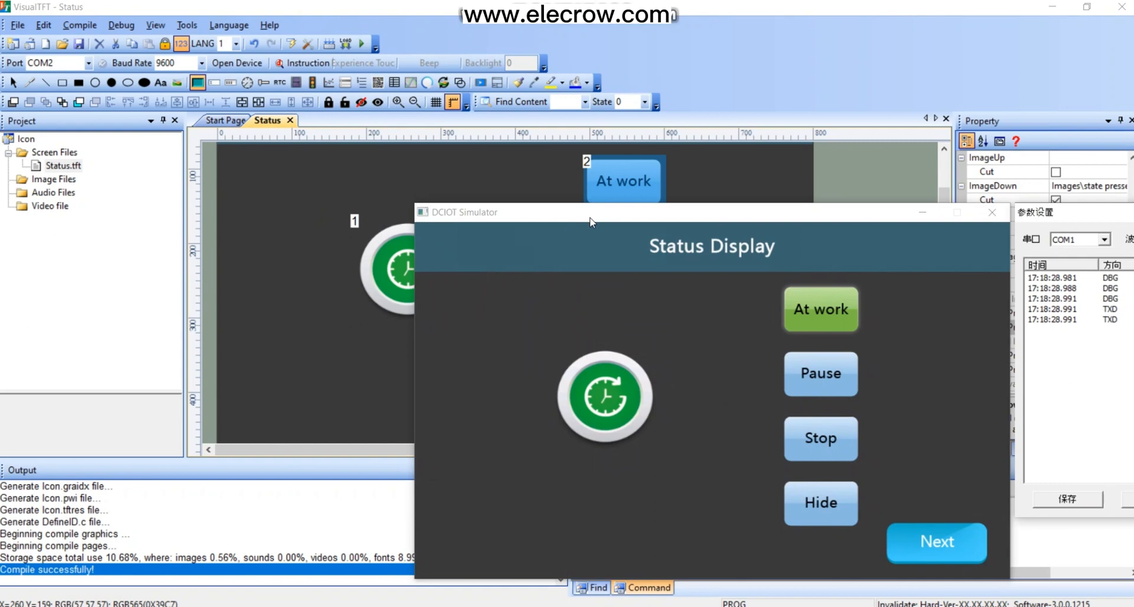
left_click_drag(603, 212, 411, 163)
left_click(612, 325)
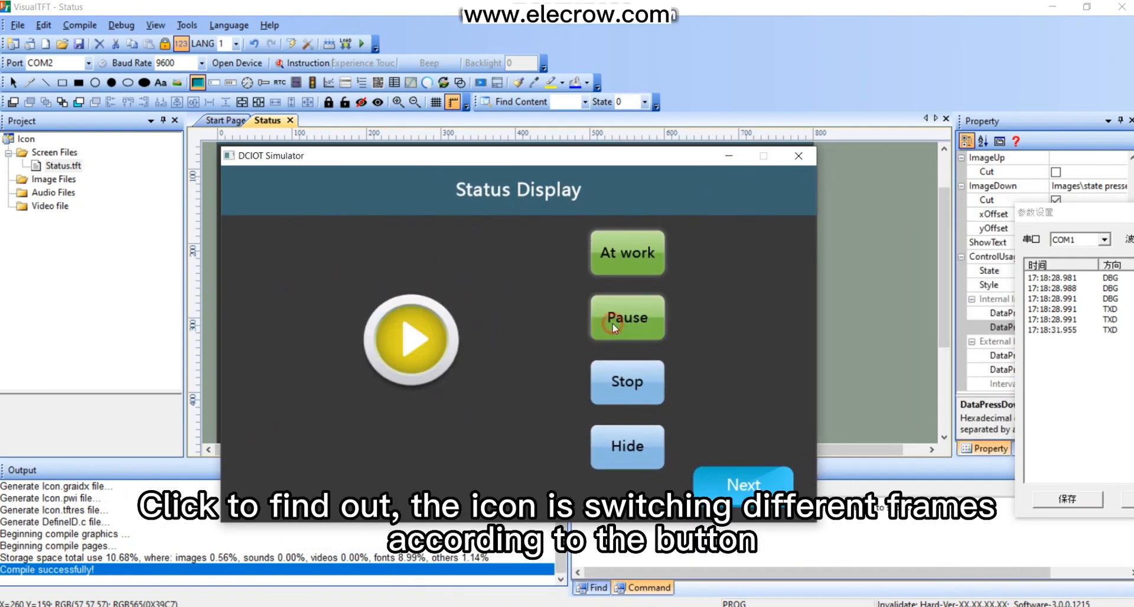
left_click(627, 387)
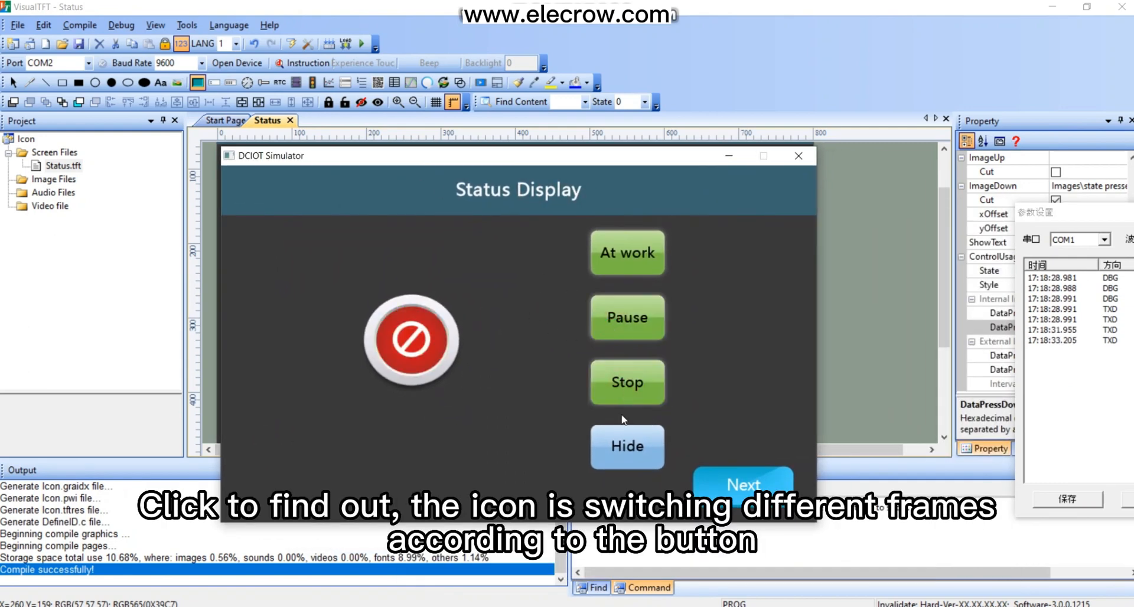
left_click(623, 442)
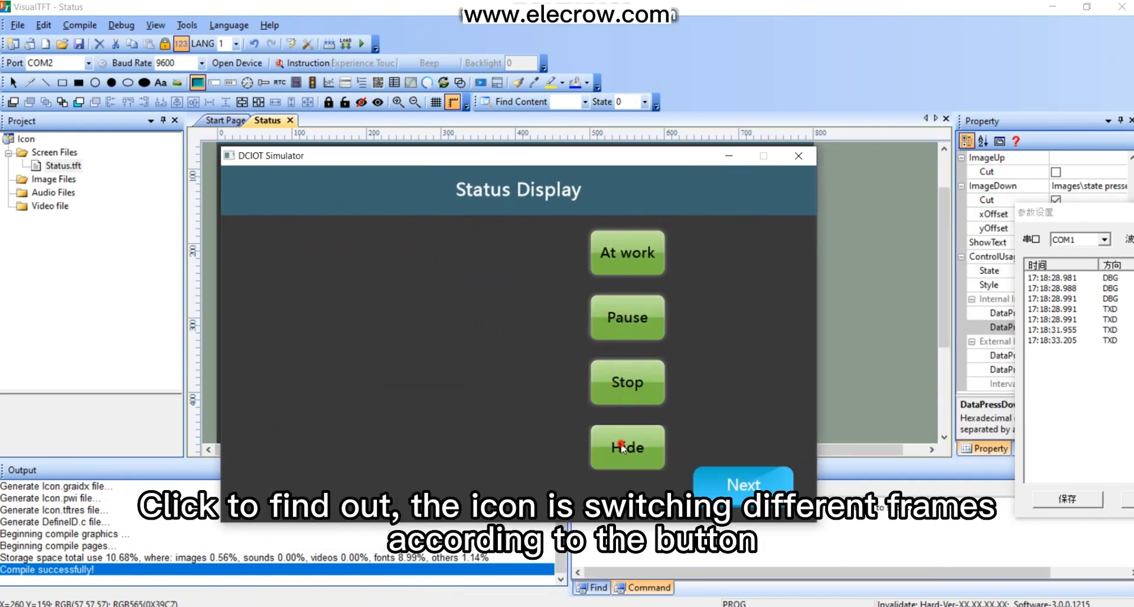
Test switching the Stop, Pause and At work buttons back, toggle Pause repeatedly, and close the simulator.
left_click(629, 392)
left_click(625, 332)
left_click(627, 254)
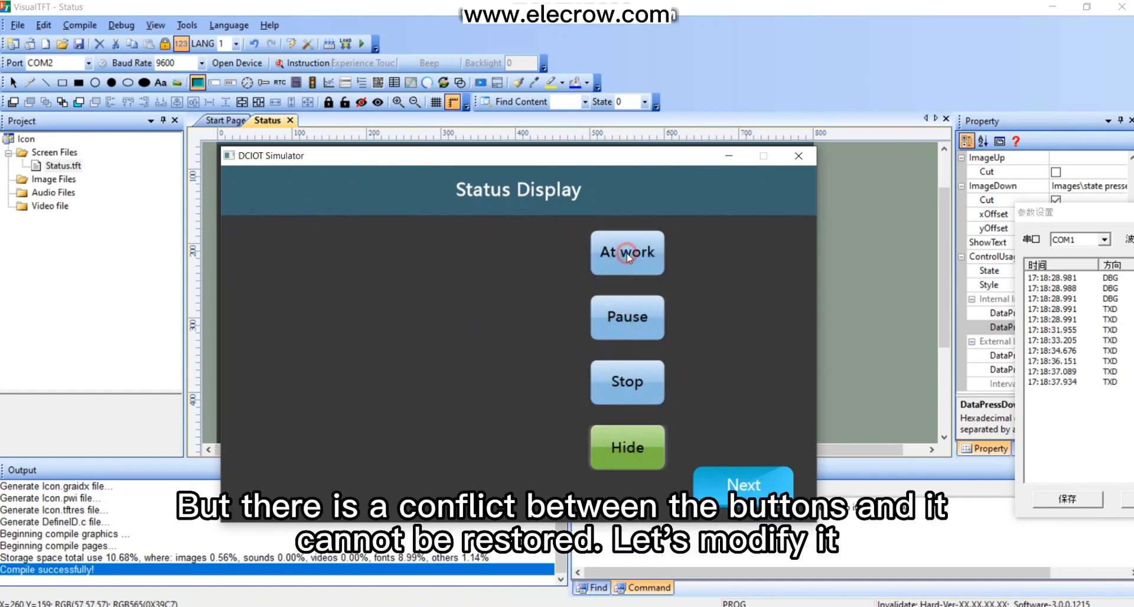
left_click(611, 332)
left_click(611, 332)
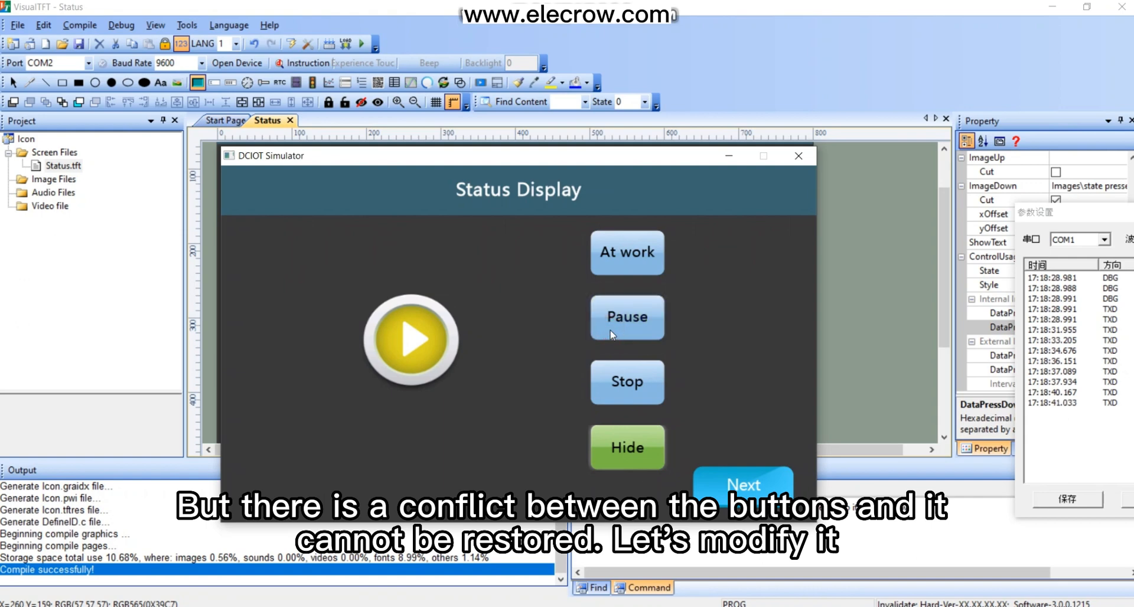
left_click(611, 332)
left_click(610, 332)
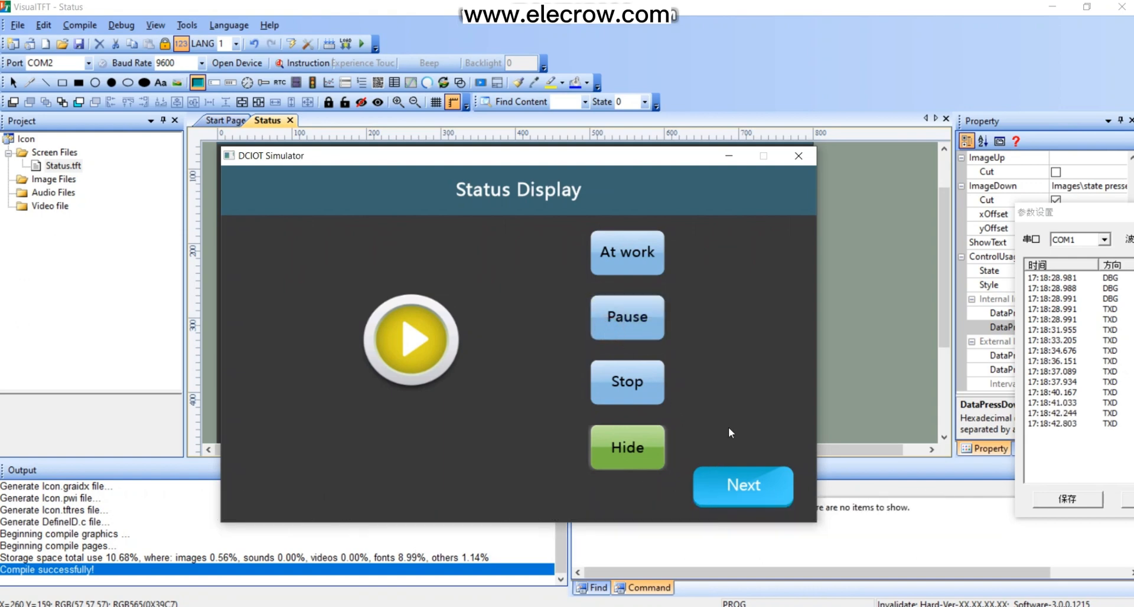
left_click(799, 155)
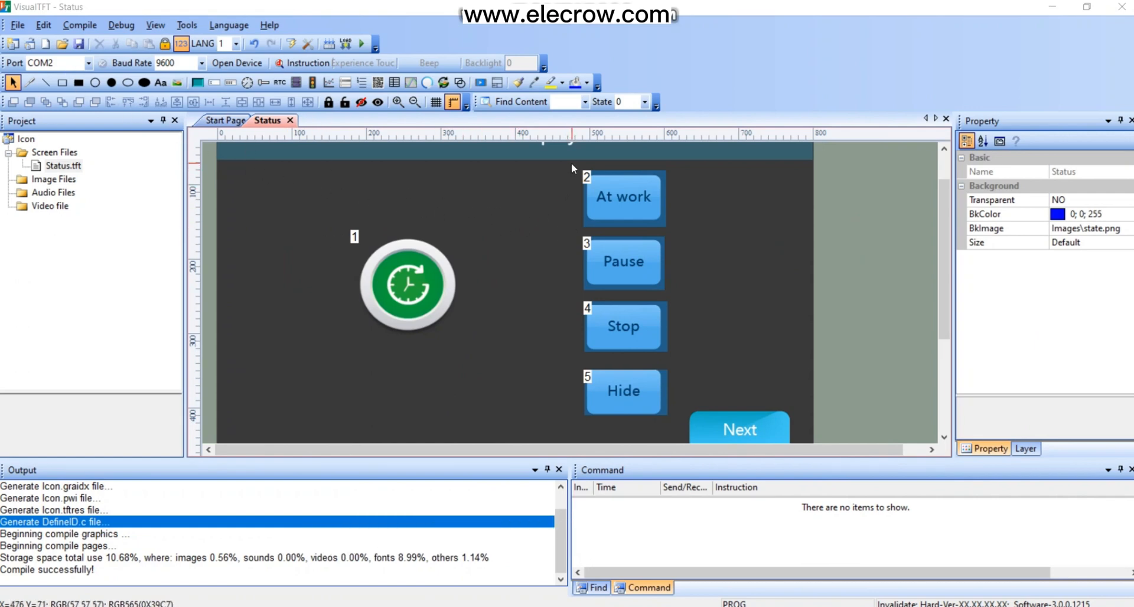
Apply Switch mutex to the At work, Pause, Stop and Hide buttons together.
left_click_drag(572, 162, 683, 435)
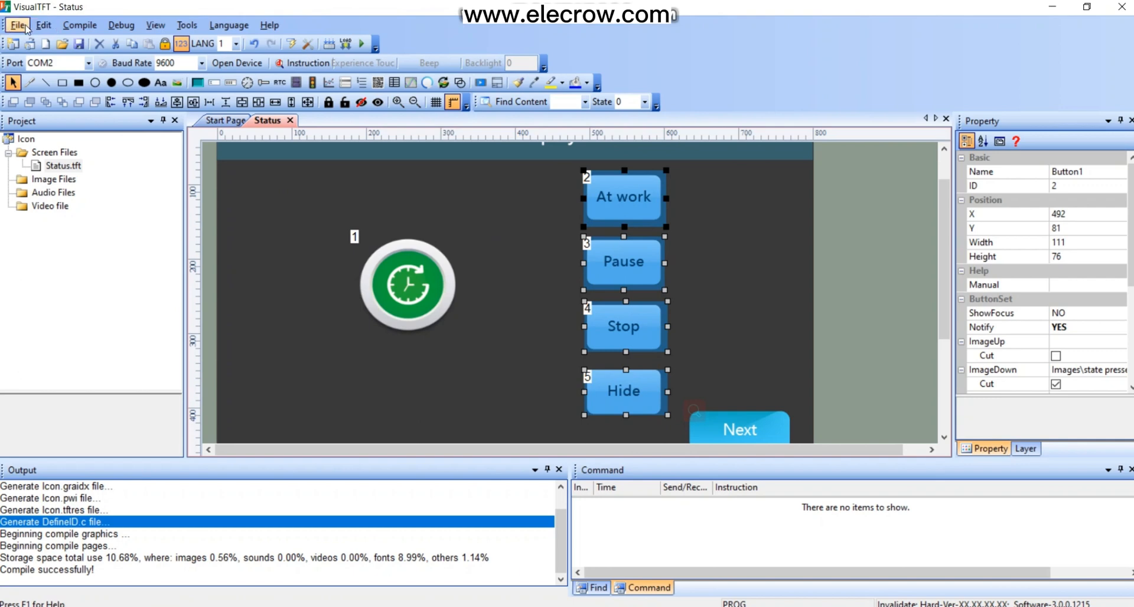
left_click(43, 25)
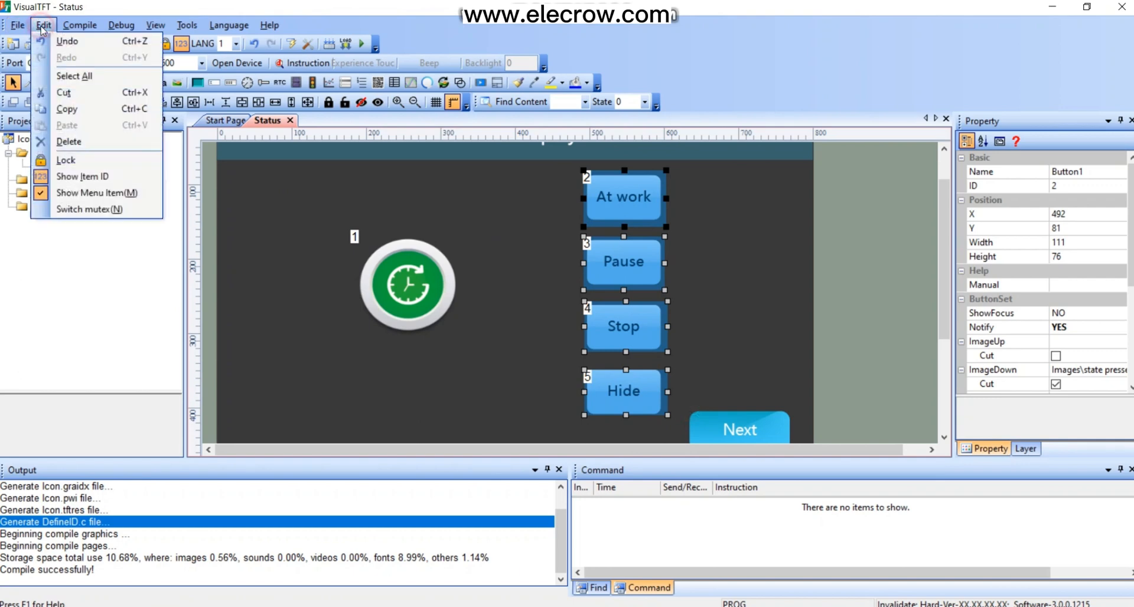
left_click(87, 210)
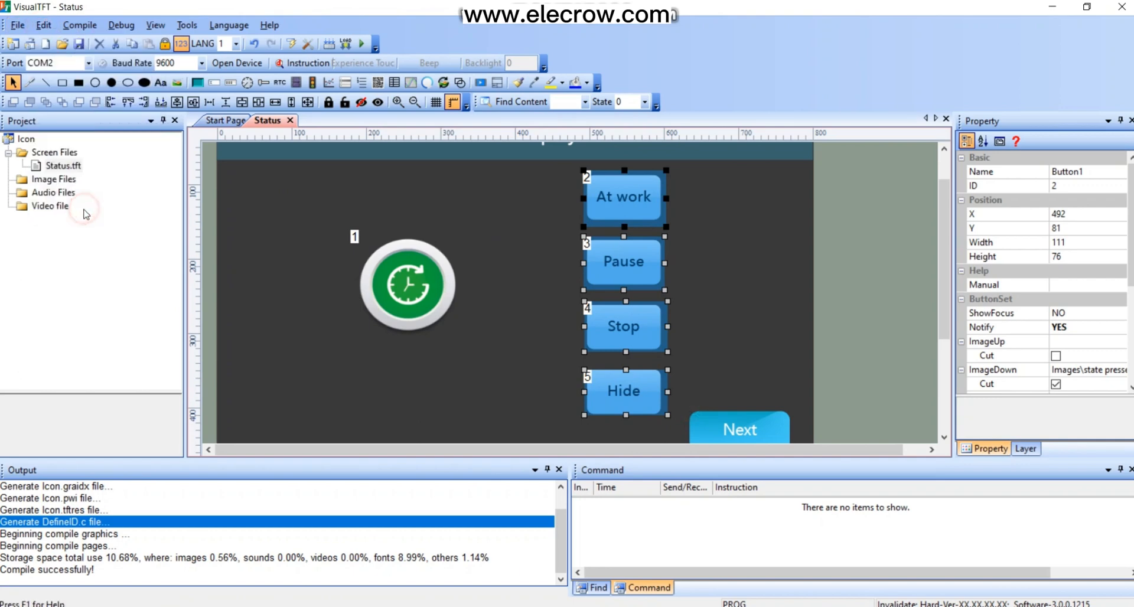
left_click(714, 254)
Open the At work button's internal DataPressDown instruction list and the Instruction Helper side by side.
left_click(639, 211)
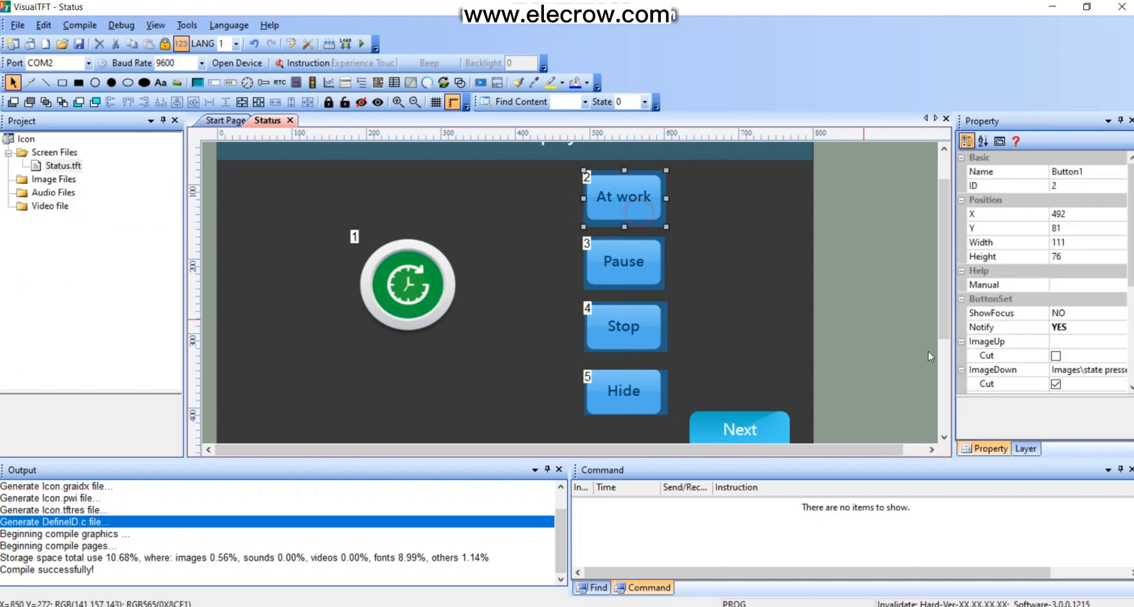
scroll(1110, 354, "down", 4)
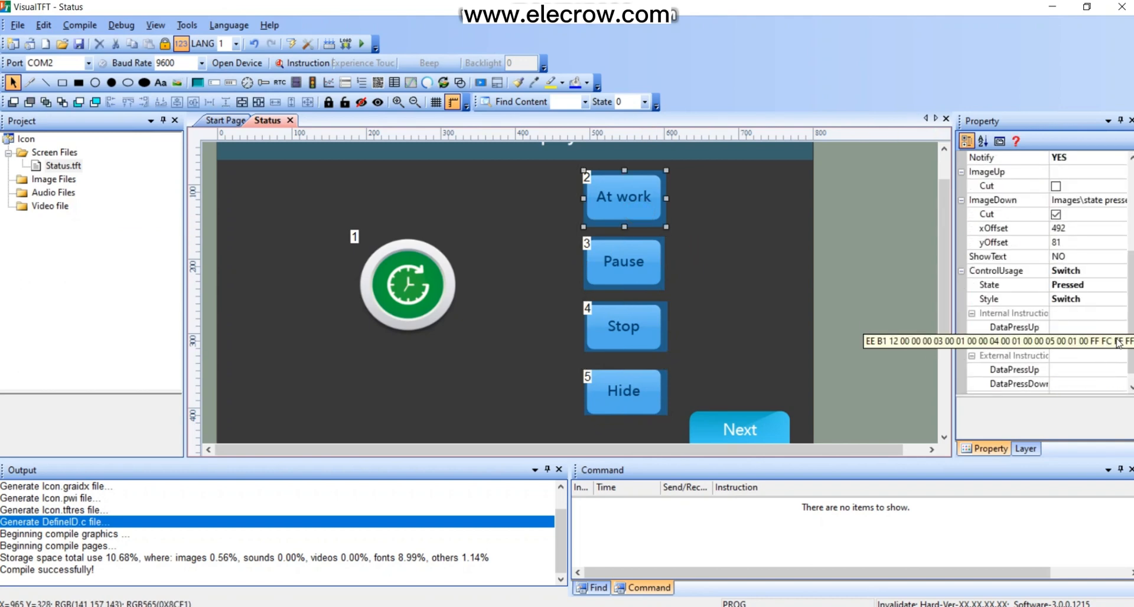
left_click(1117, 342)
left_click(1120, 341)
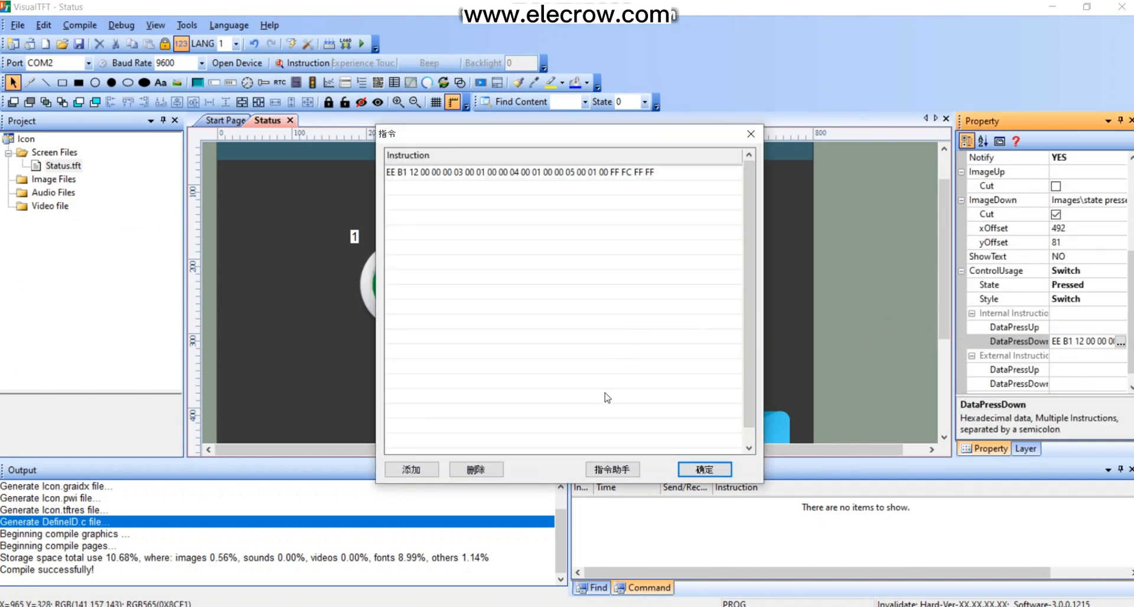
left_click(611, 470)
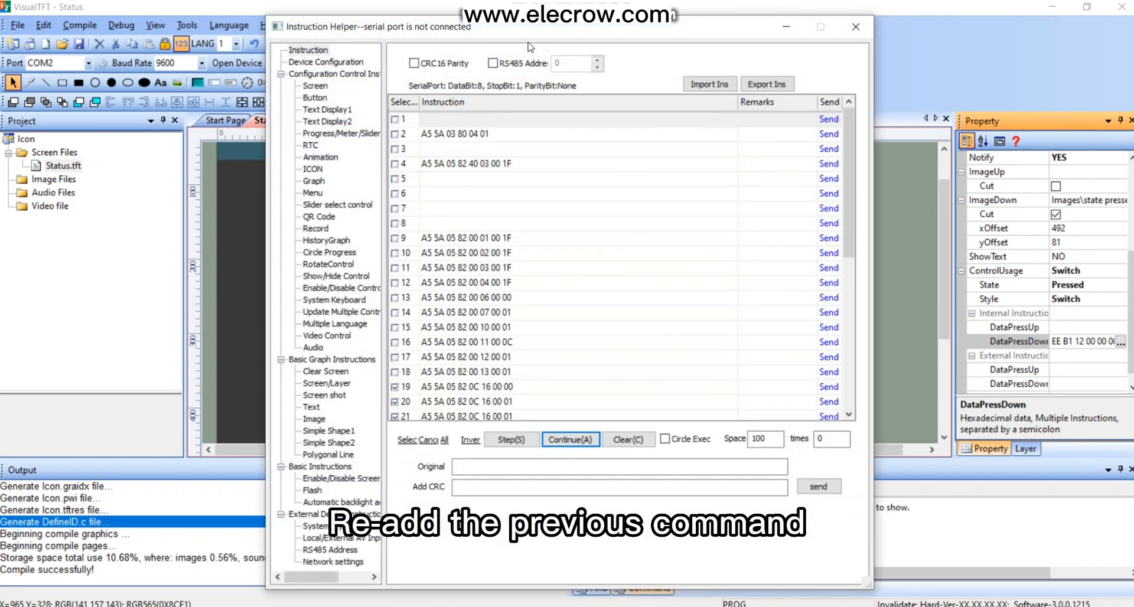
left_click_drag(532, 31, 261, 53)
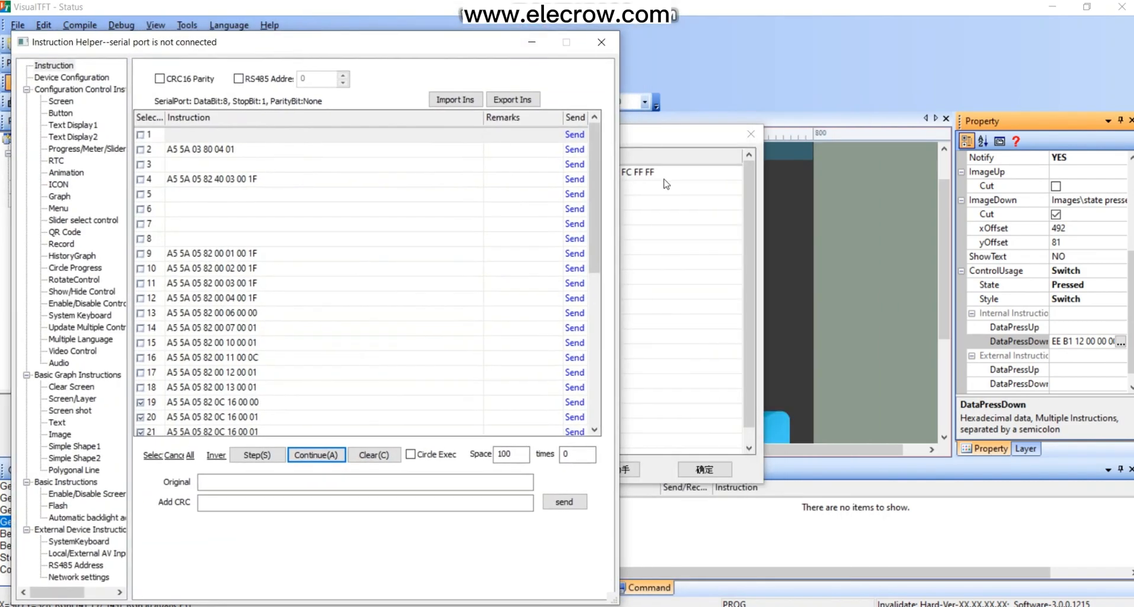
left_click(745, 127)
left_click_drag(745, 127, 888, 140)
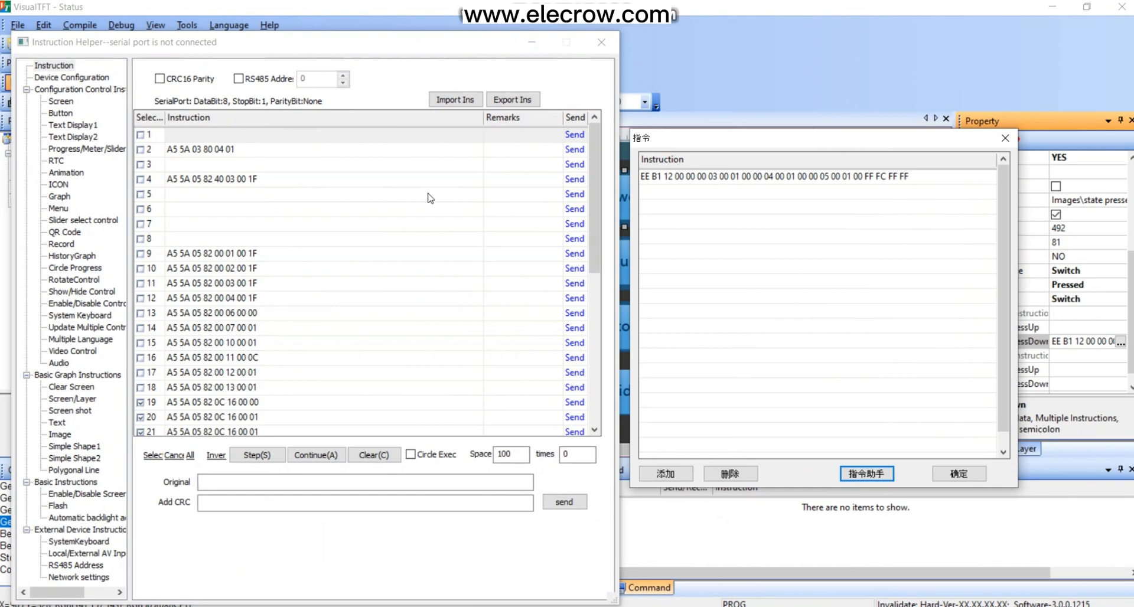
Generate the ICON instruction for frame 0 of control 1 and add it as At work's second DataPressDown instruction.
left_click(59, 185)
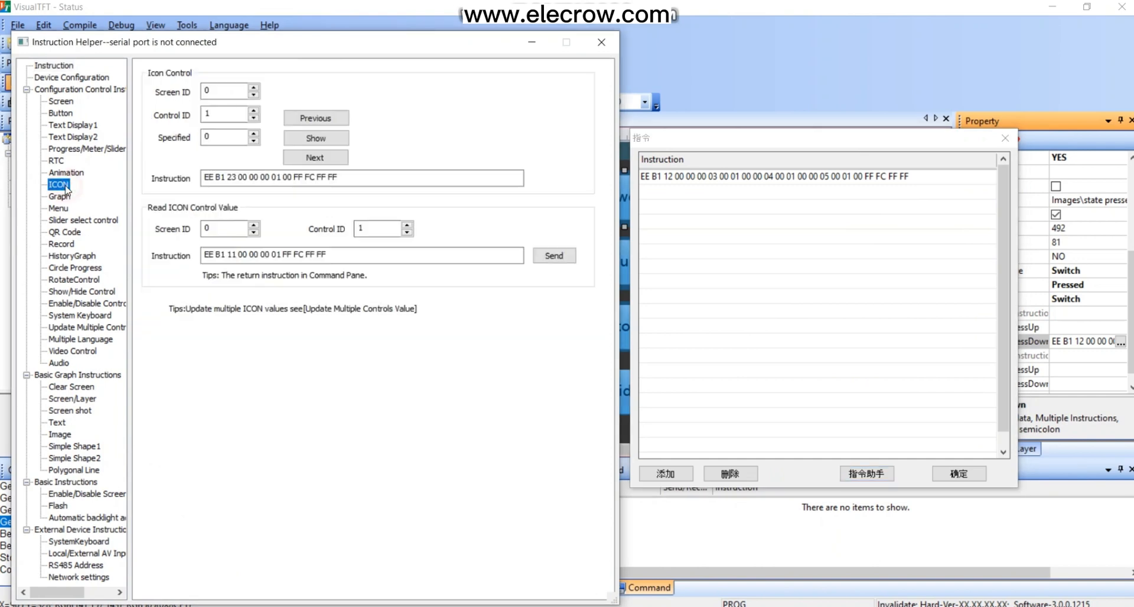
left_click(322, 141)
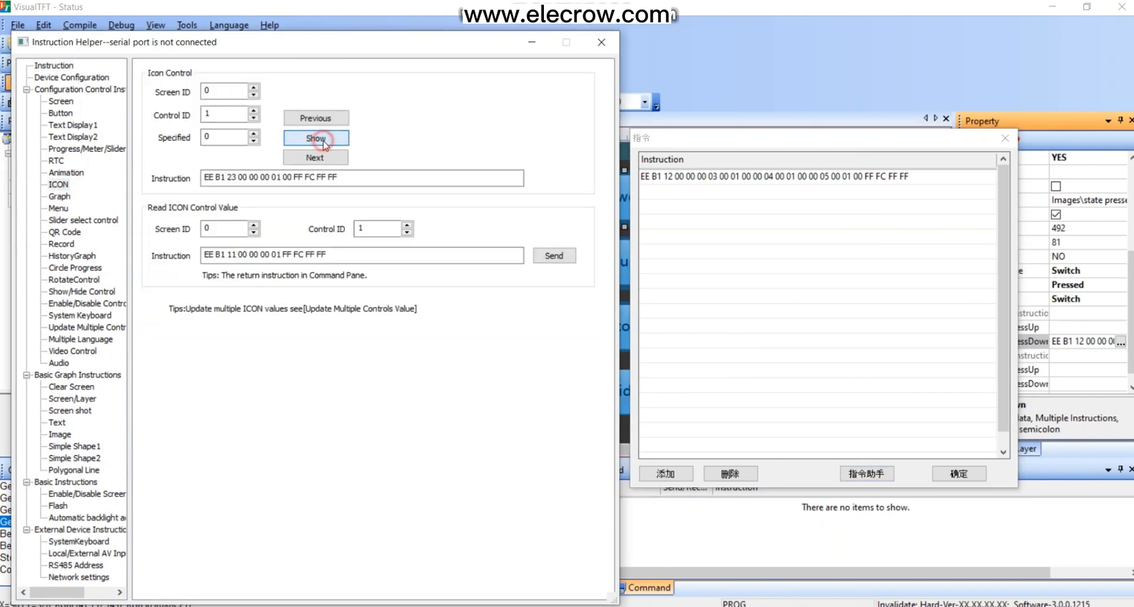
left_click_drag(342, 178, 184, 184)
key("ctrl+c")
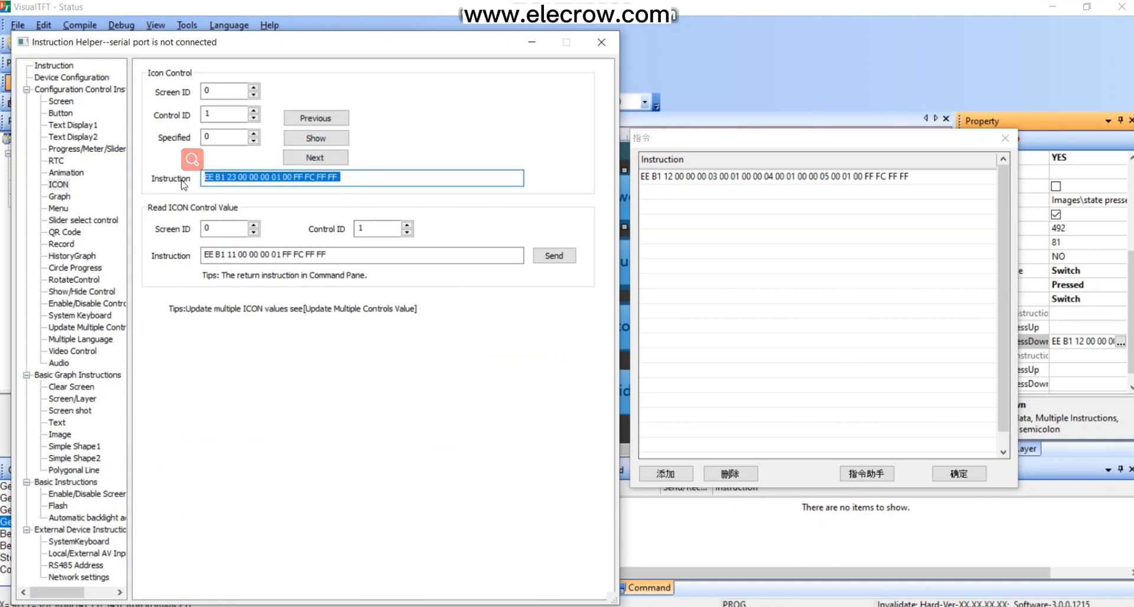
left_click(601, 42)
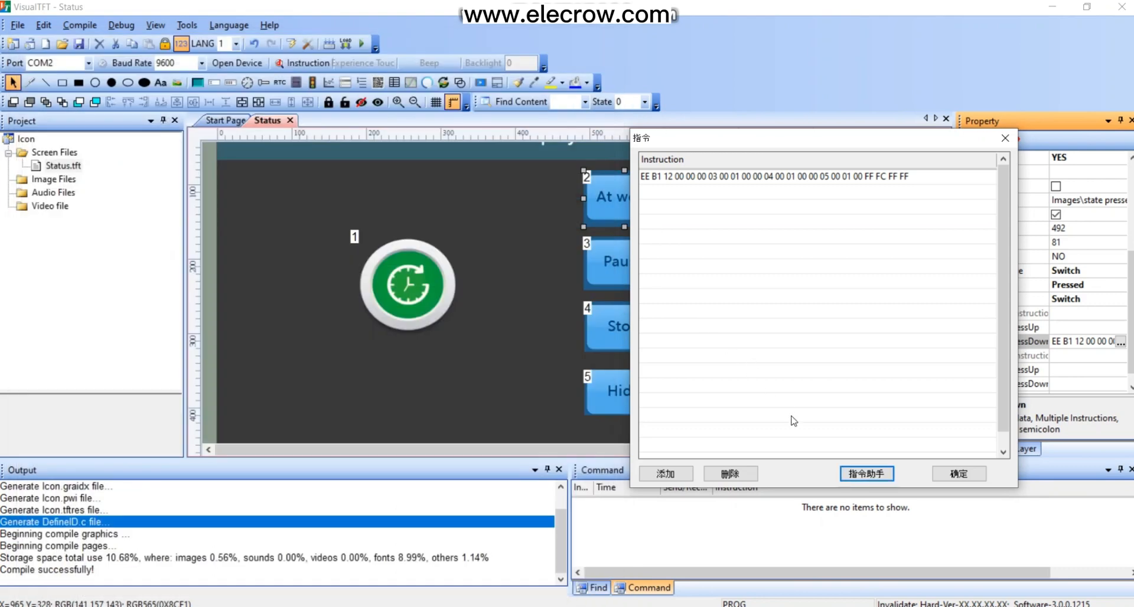
left_click(677, 194)
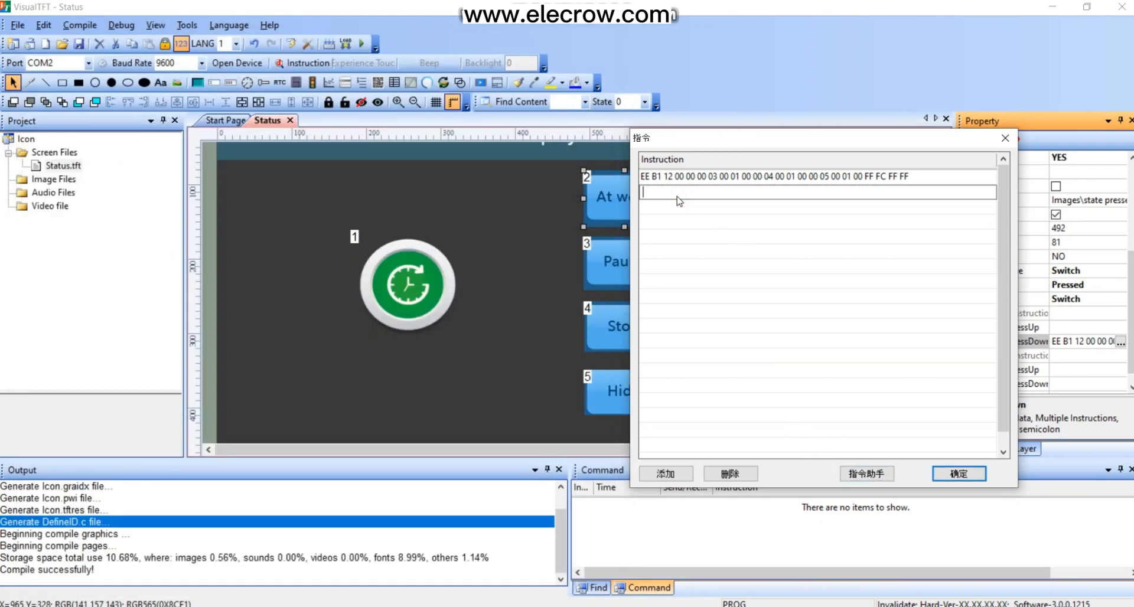
key("ctrl+v")
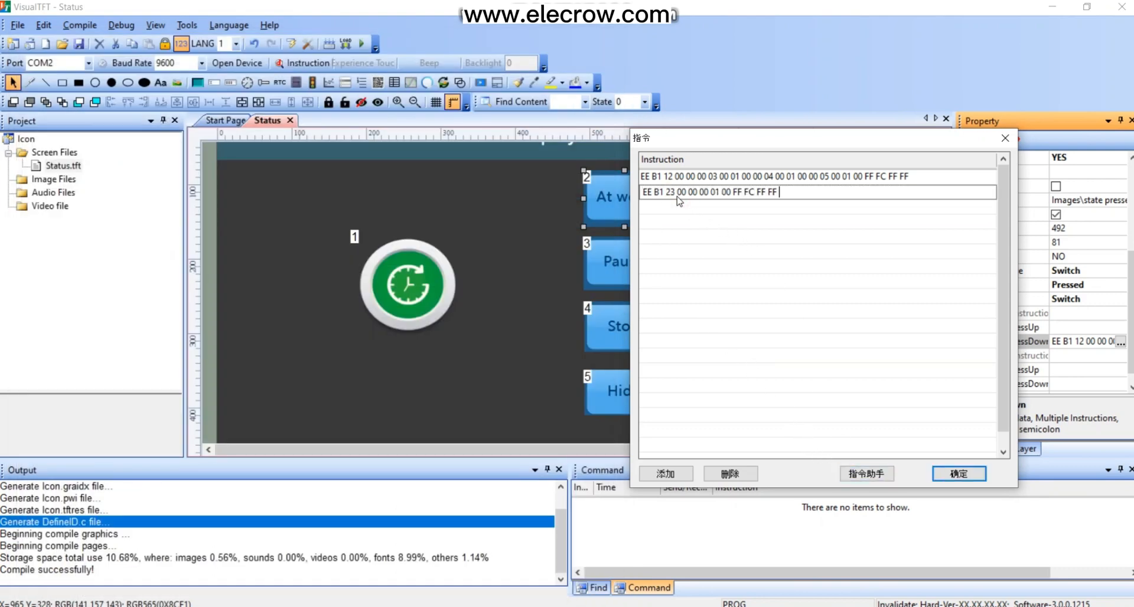
left_click(958, 473)
Generate the ICON instruction for frame 1 of control 1 and add it as Pause's second internal DataPressDown instruction.
left_click(623, 262)
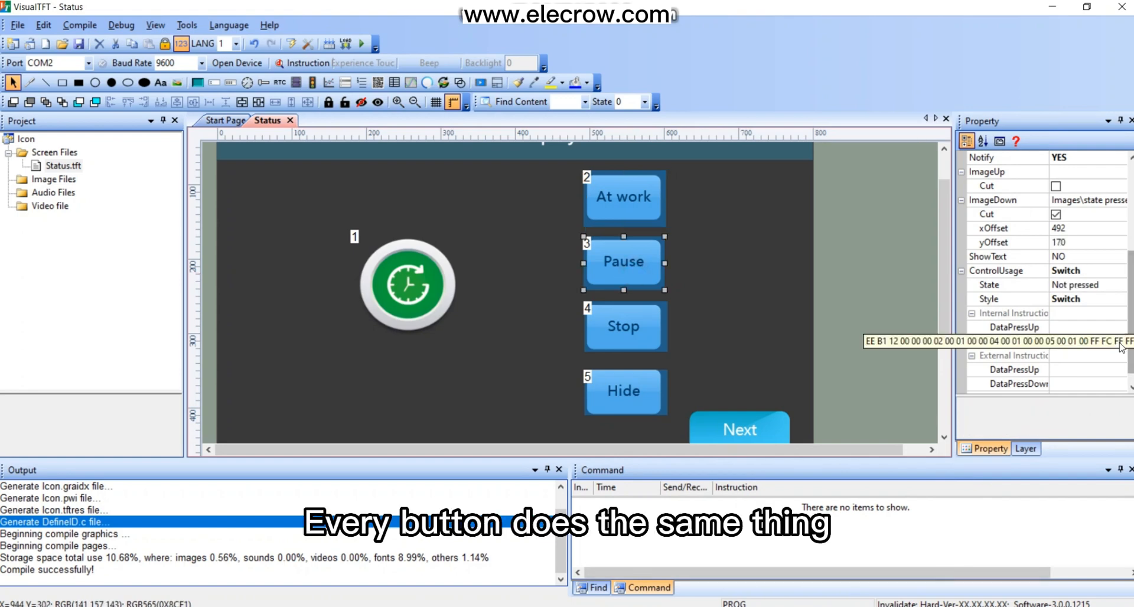
left_click(1120, 342)
left_click(613, 469)
left_click(313, 170)
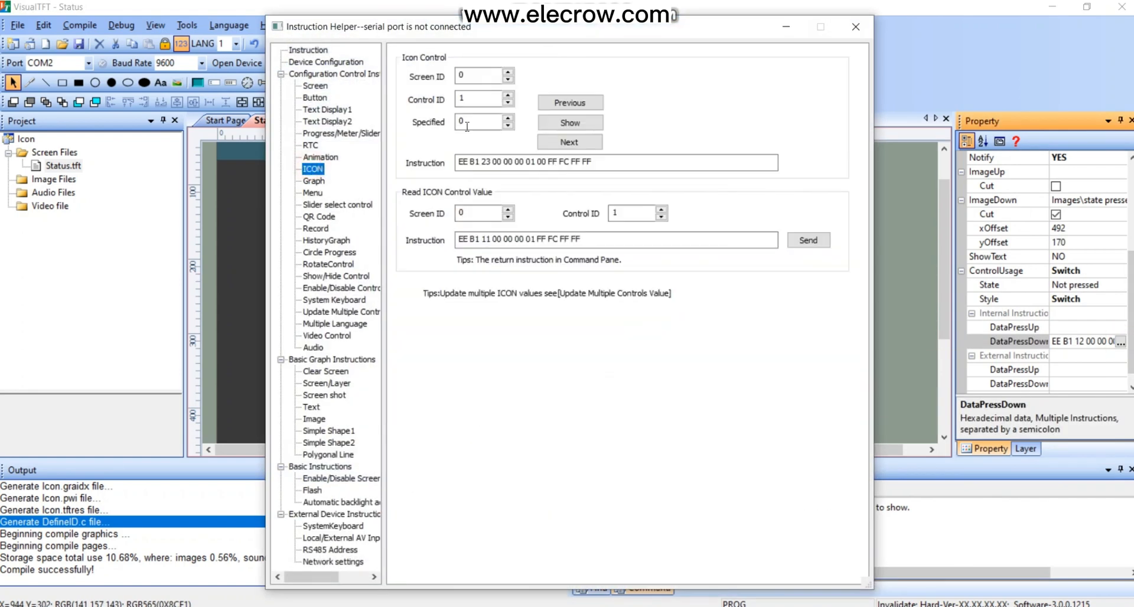
left_click(507, 118)
left_click_drag(611, 163, 450, 166)
key("ctrl+c")
left_click(856, 27)
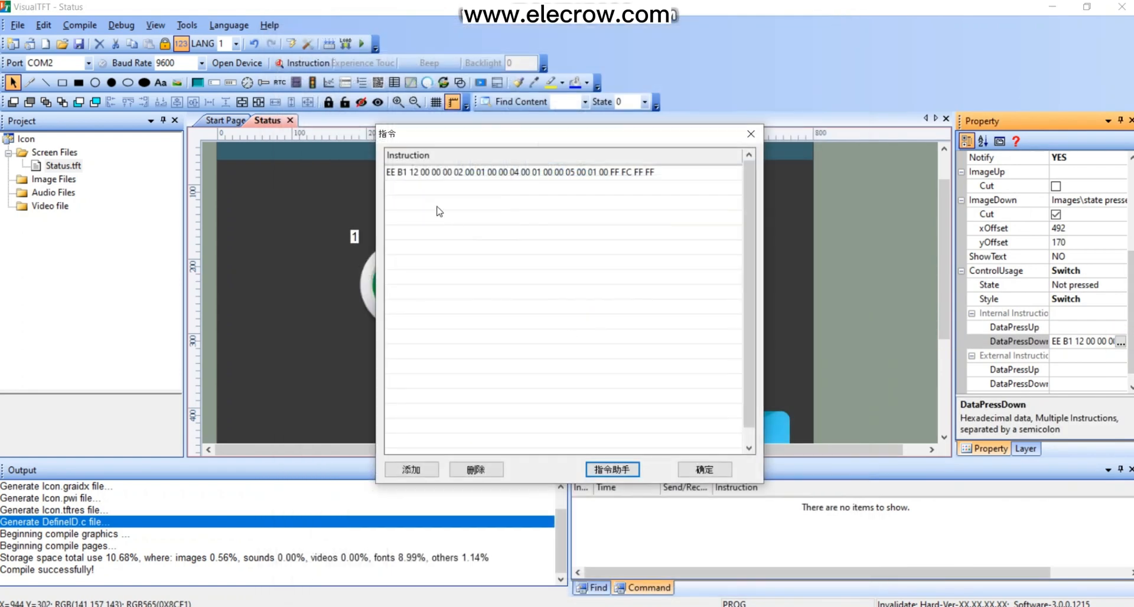
double_click(437, 189)
key("ctrl+v")
left_click(691, 469)
Generate the ICON instruction for frame 2 of control 1 and add it as Stop's second internal DataPressDown instruction.
left_click(624, 327)
left_click(1085, 344)
left_click(1120, 341)
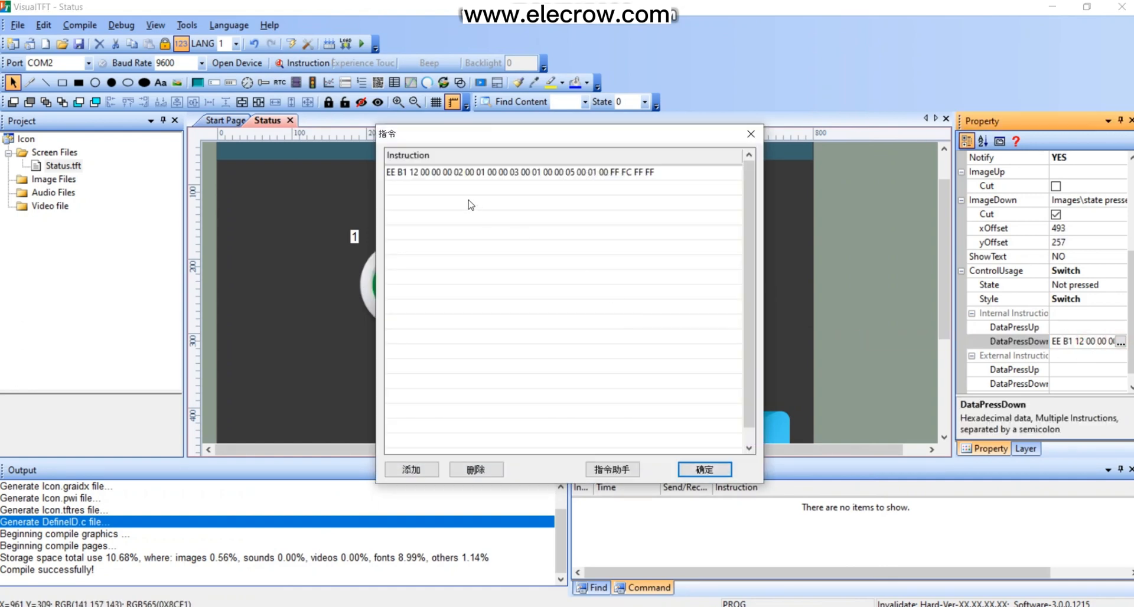
left_click(613, 469)
left_click(313, 169)
left_click(507, 119)
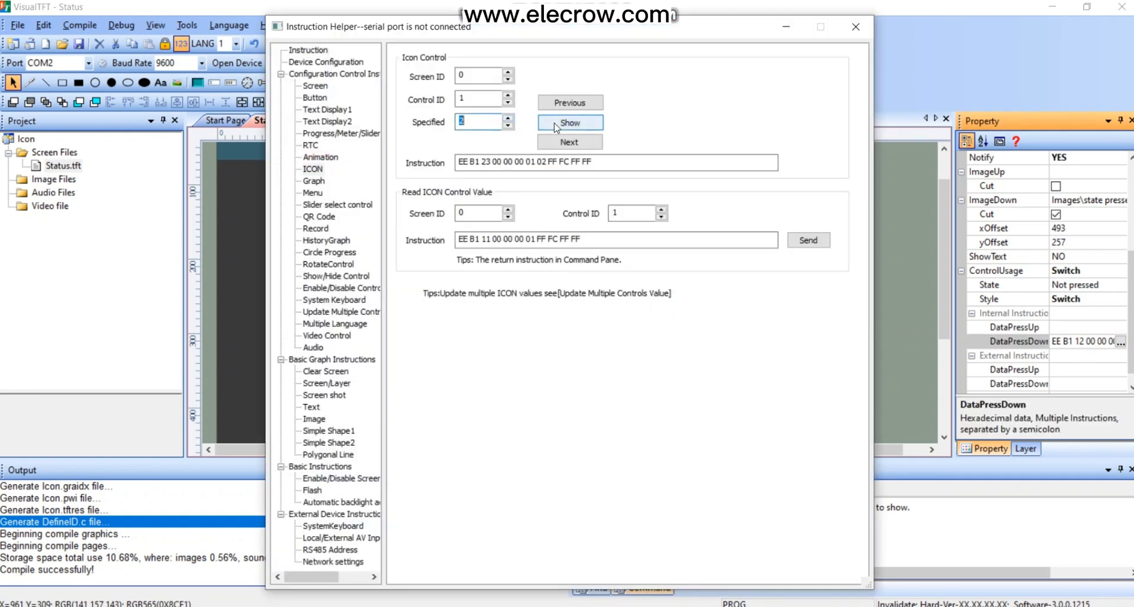
left_click_drag(609, 164, 436, 167)
left_click(855, 26)
double_click(437, 188)
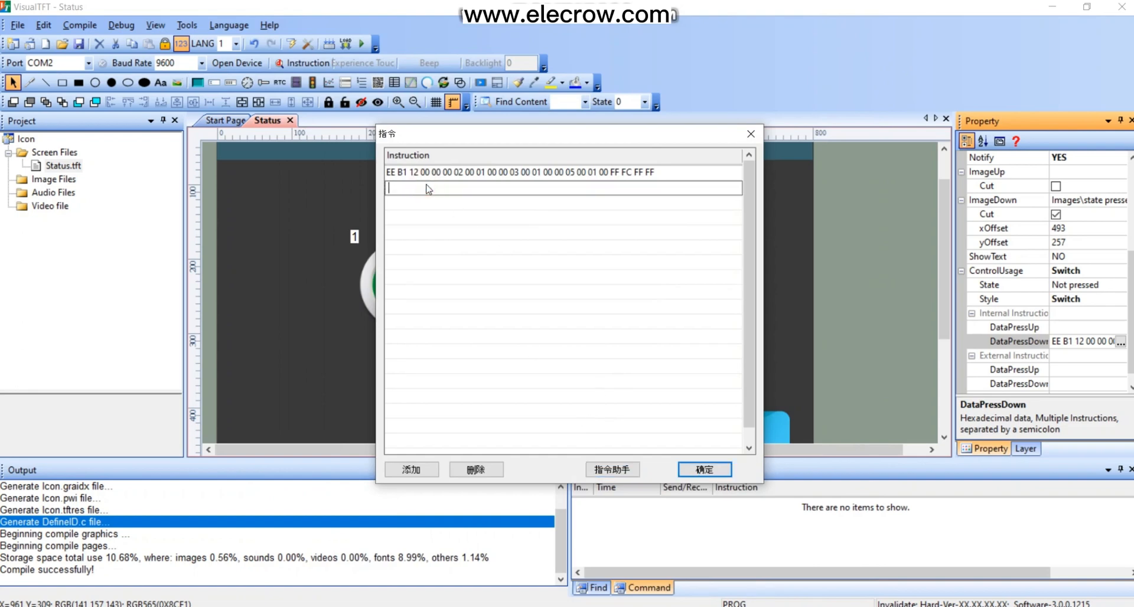
key("ctrl+v")
left_click(704, 469)
Generate the ICON instruction for frame 3 of control 1 and add it as Hide's second internal DataPressDown instruction.
left_click(623, 391)
left_click(1089, 327)
left_click(1120, 327)
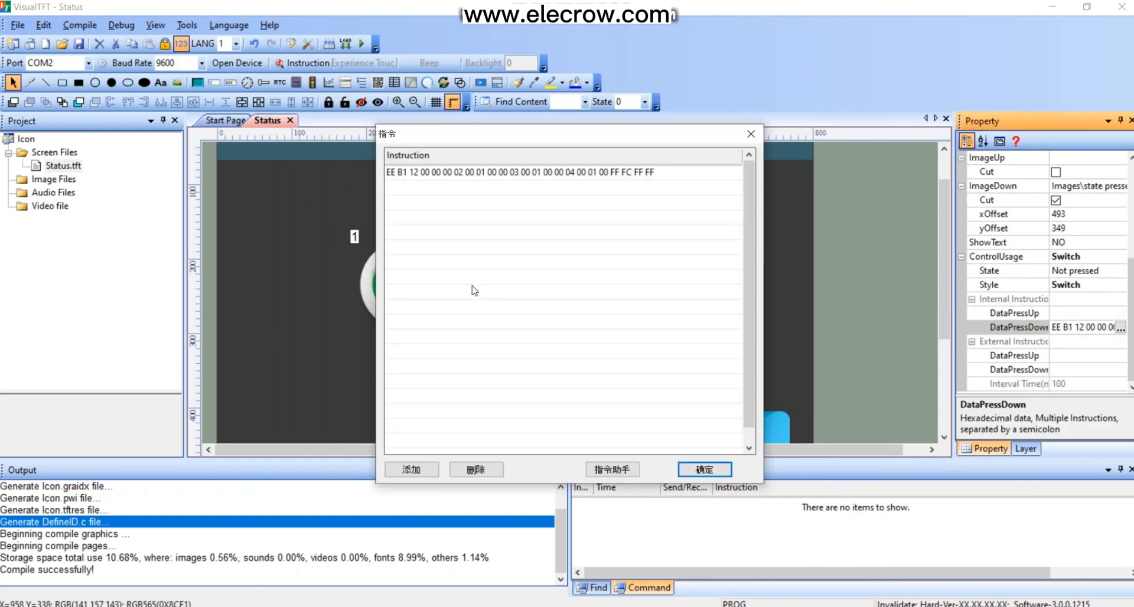
left_click(613, 469)
left_click(314, 169)
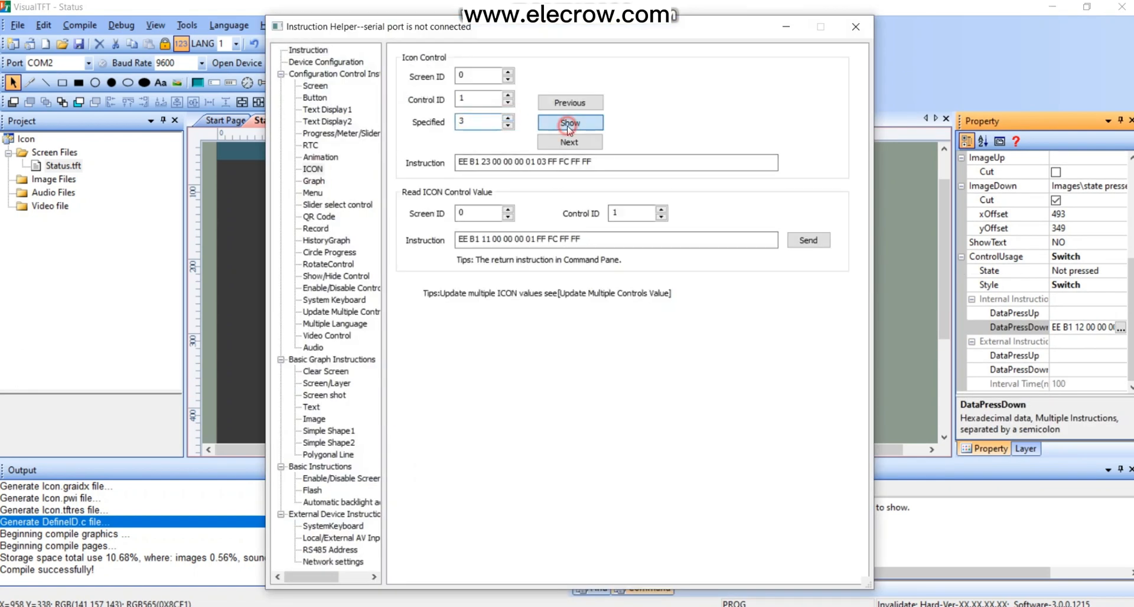
left_click_drag(602, 163, 426, 166)
left_click(856, 26)
double_click(423, 191)
key("ctrl+v")
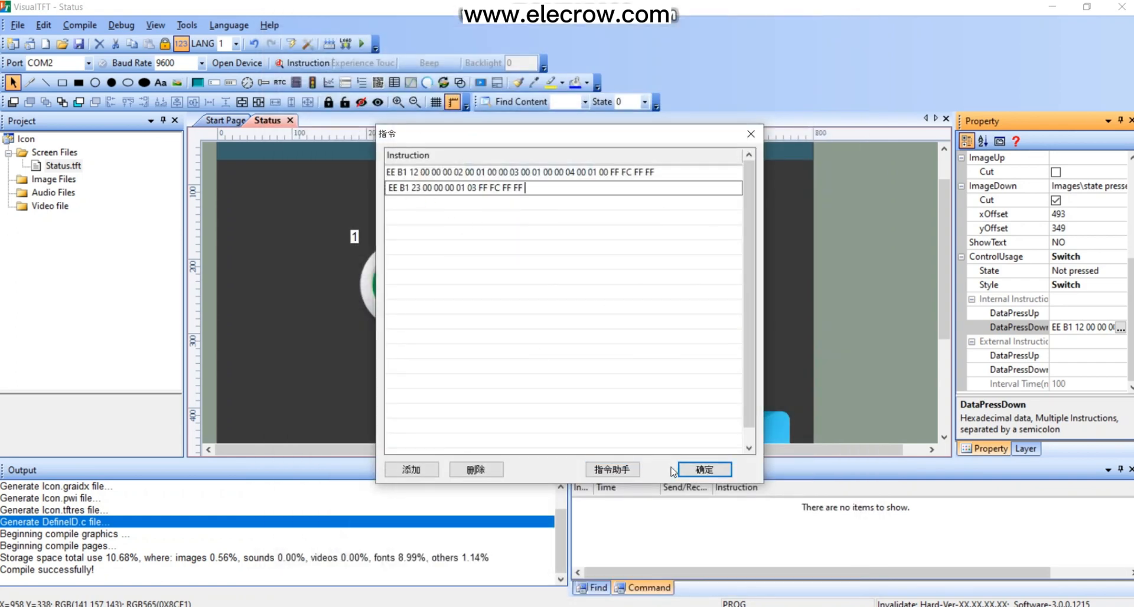
left_click(685, 470)
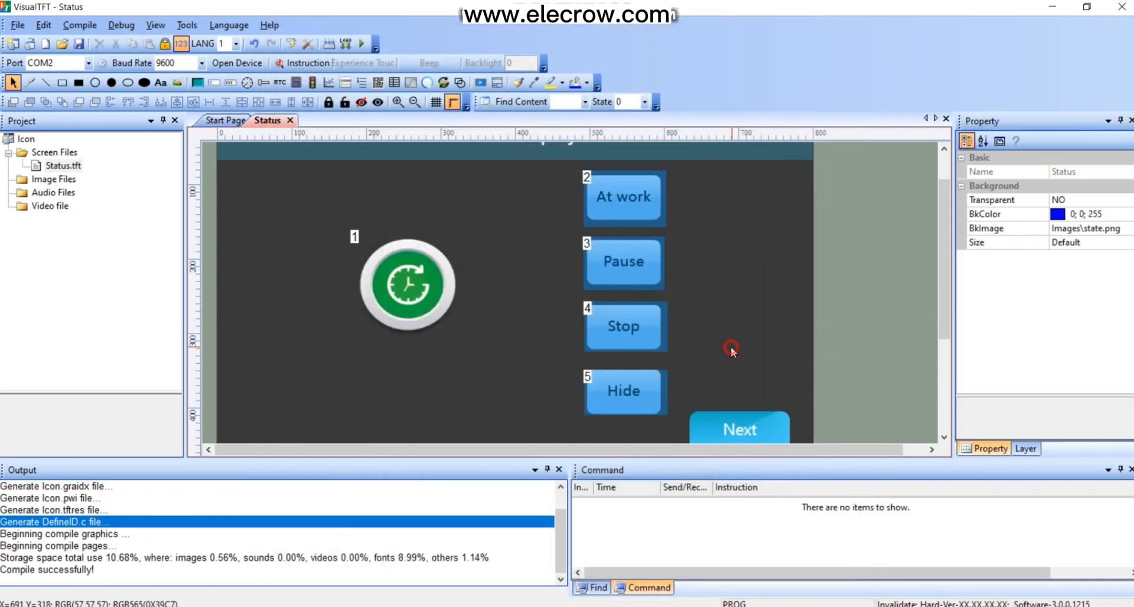
Run the Icon project in the DCIOT Simulator and move its window clear of the serial log.
left_click(121, 25)
left_click(135, 41)
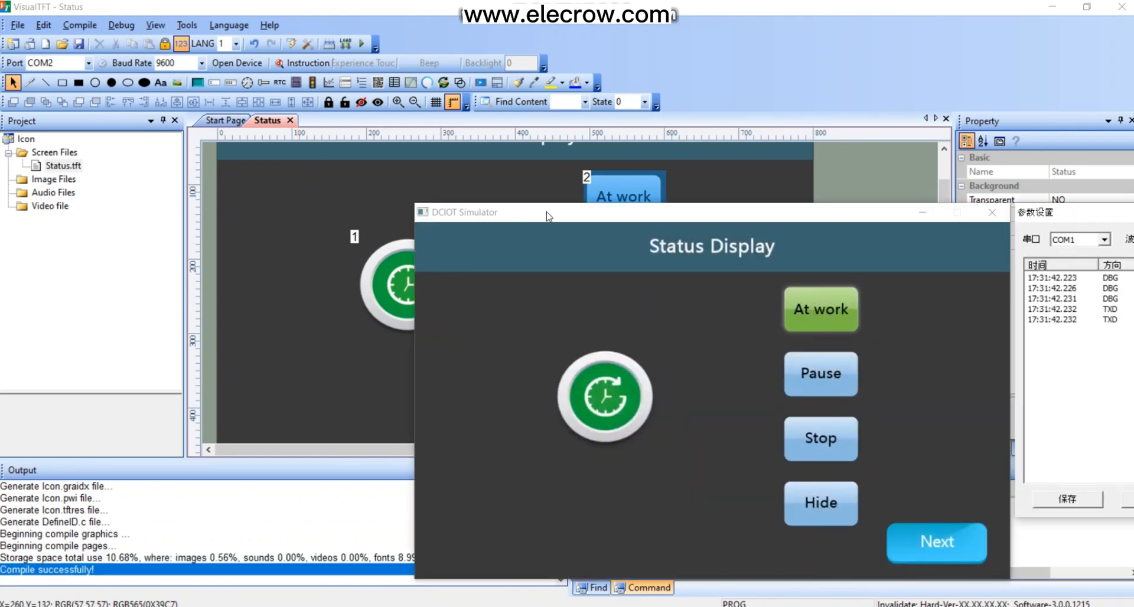
left_click_drag(548, 215, 343, 162)
Test the At work, Pause, Stop and Hide buttons in varying order in the simulator, then close it.
left_click(583, 316)
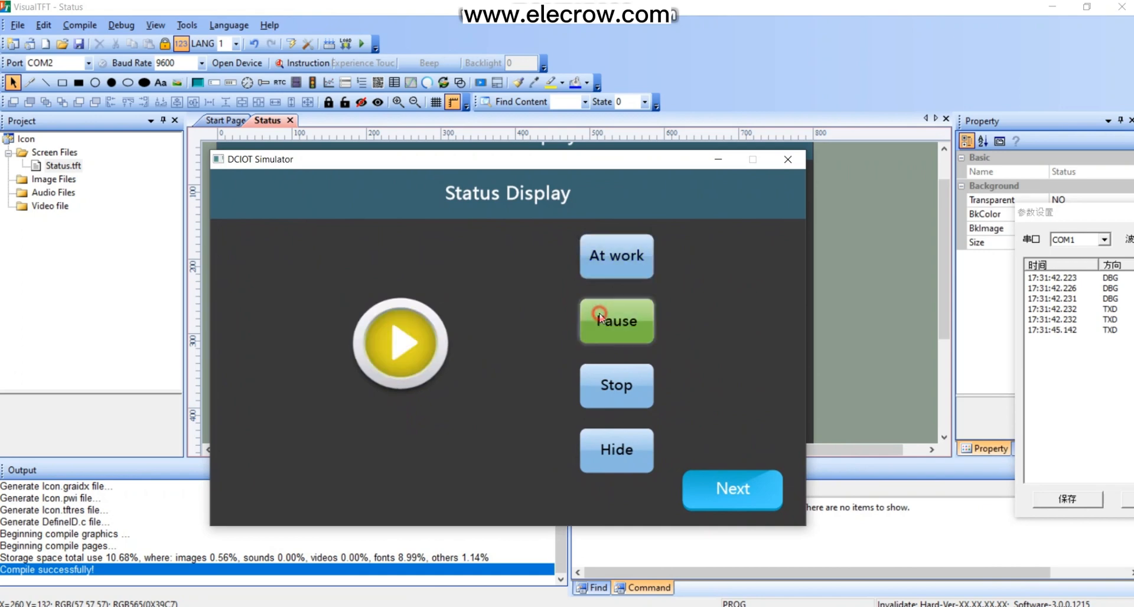
left_click(616, 386)
left_click(618, 451)
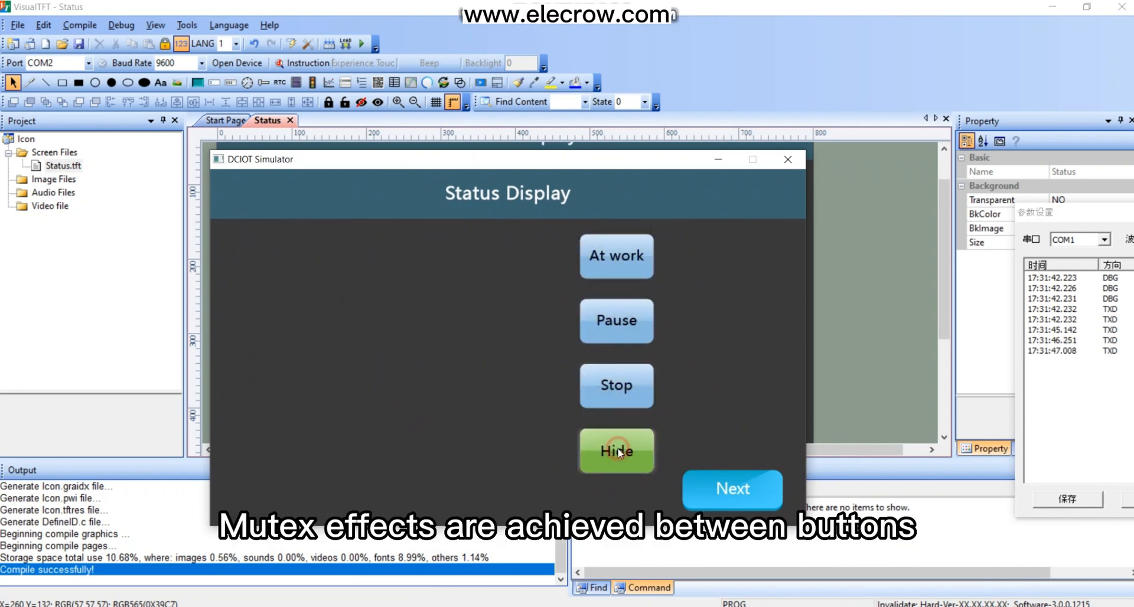
left_click(606, 392)
left_click(613, 326)
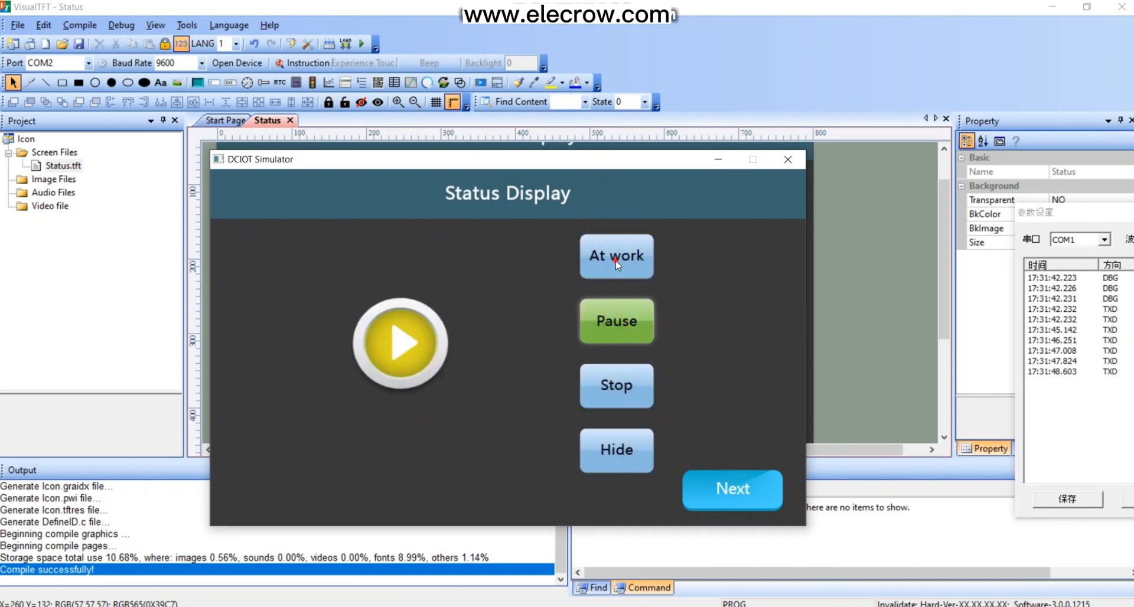
left_click(616, 265)
left_click(616, 315)
left_click(617, 392)
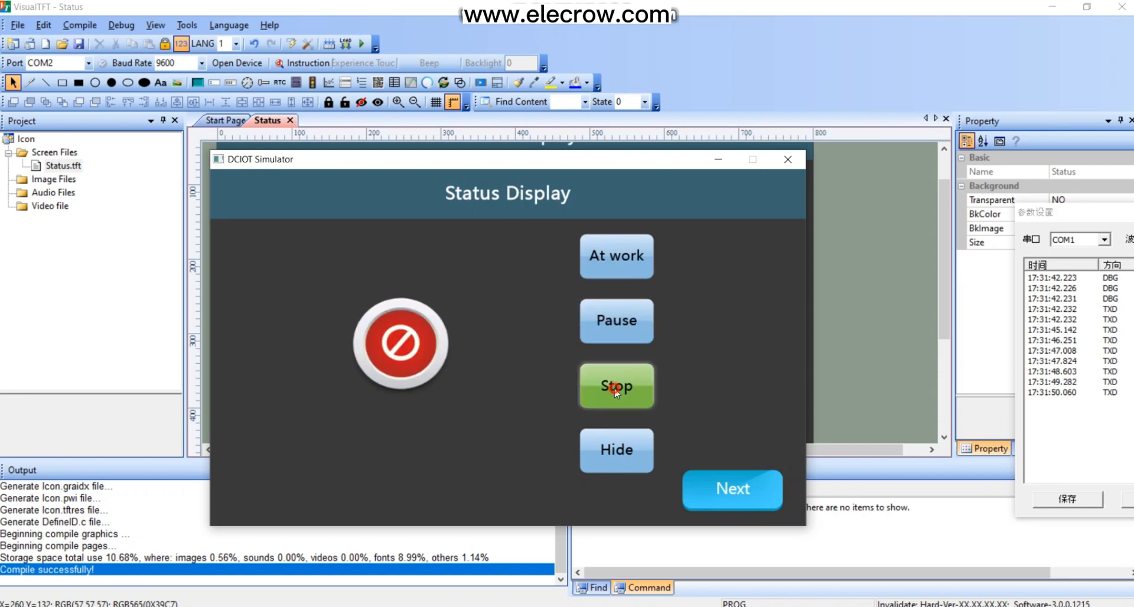
left_click(615, 454)
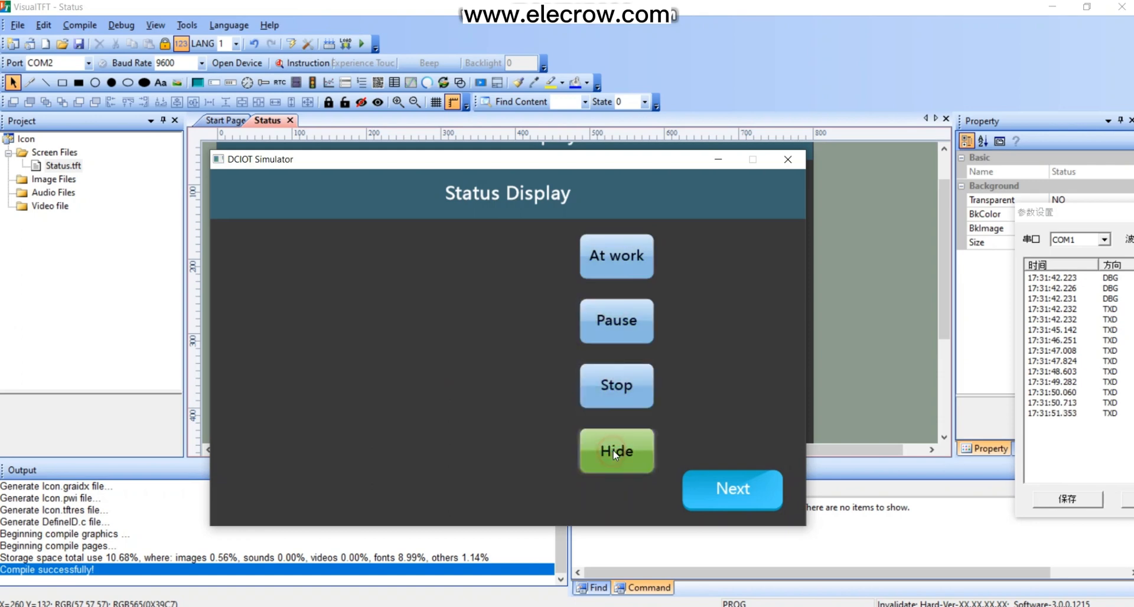
left_click(787, 159)
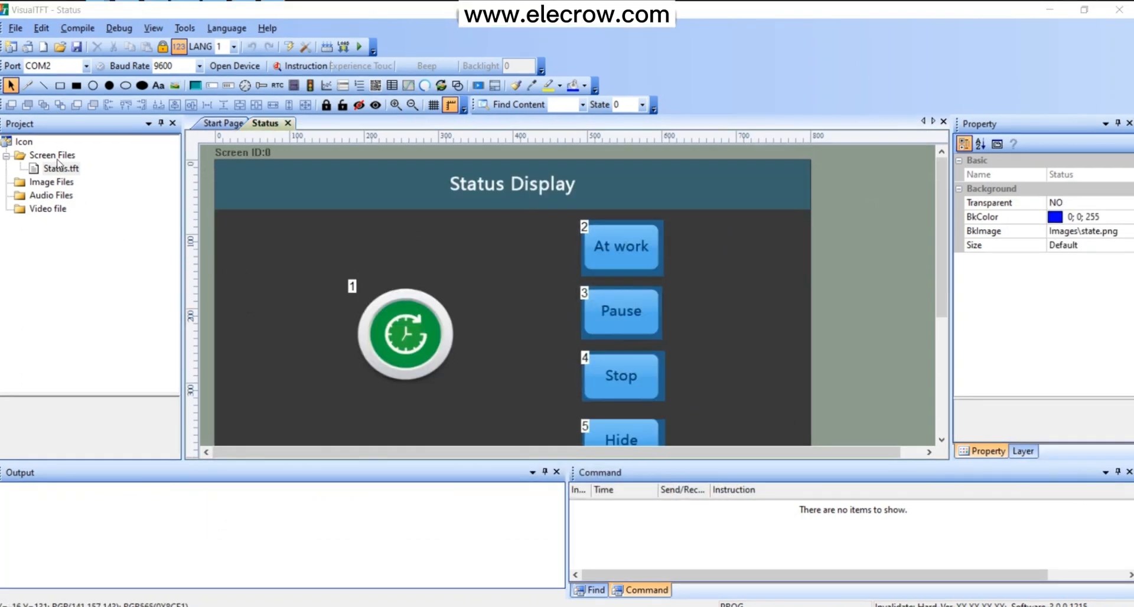
Add a new screen to the project's Screen Files and rename it Background.
right_click(141, 155)
left_click(159, 161)
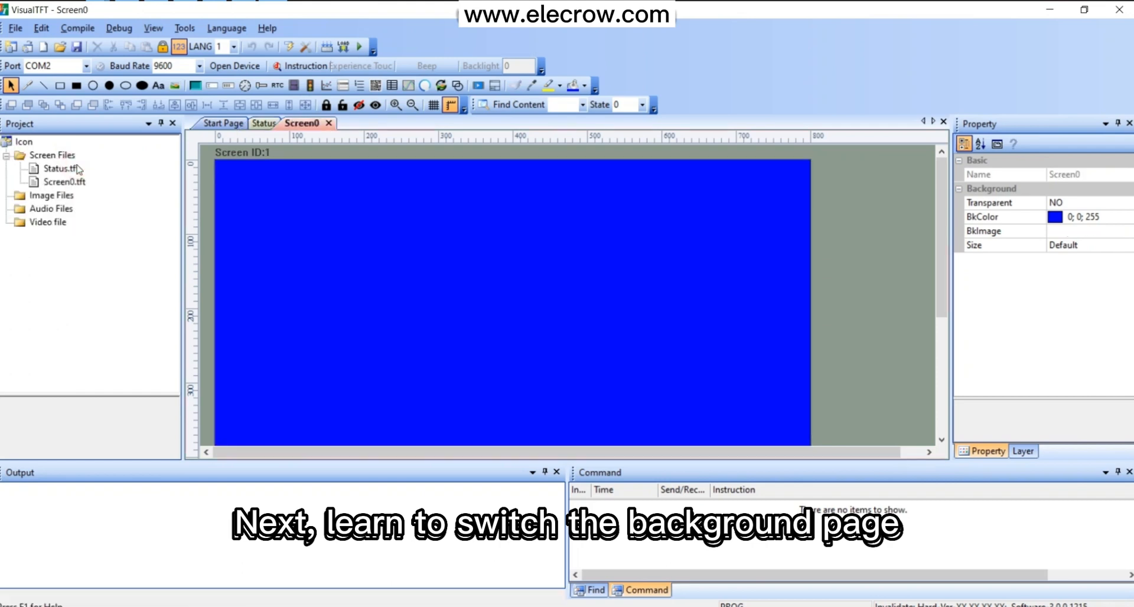
right_click(78, 184)
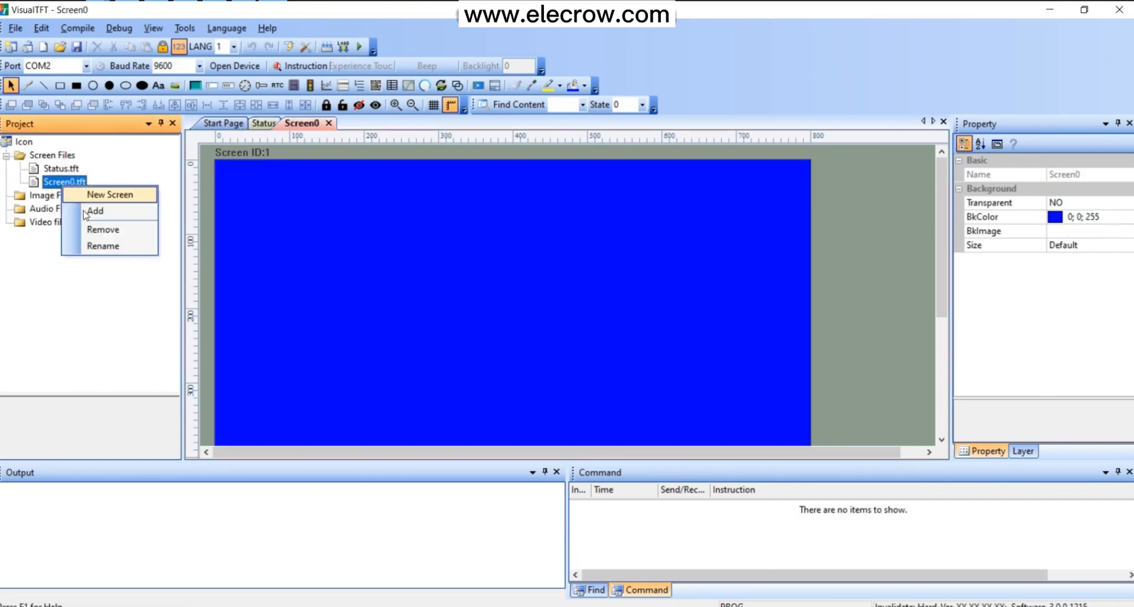
left_click(92, 245)
key("BackSpace")
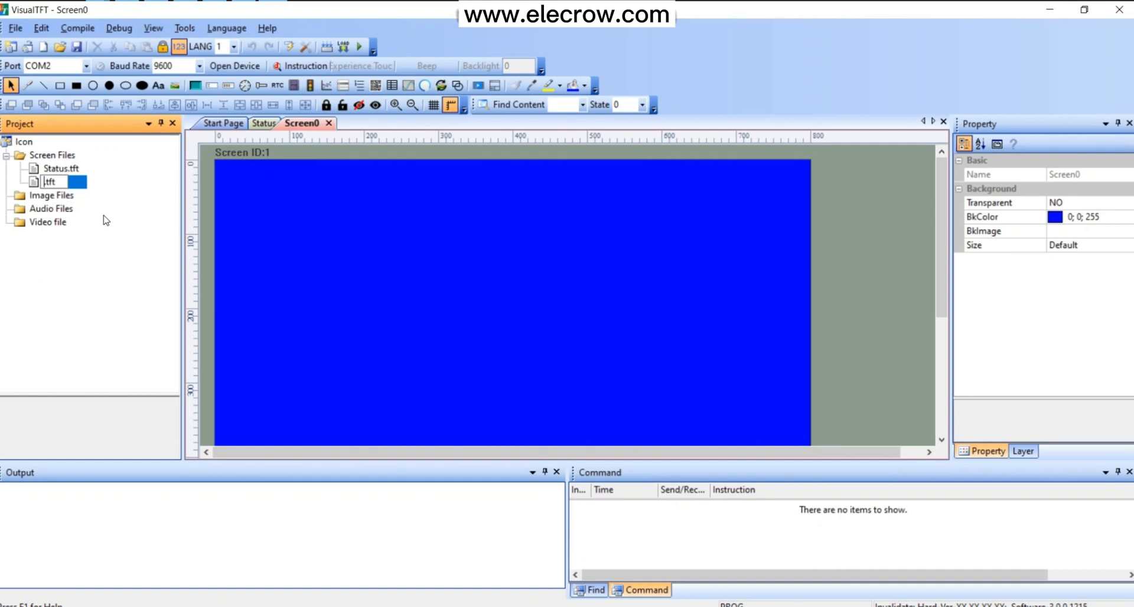
type("Background")
left_click(141, 191)
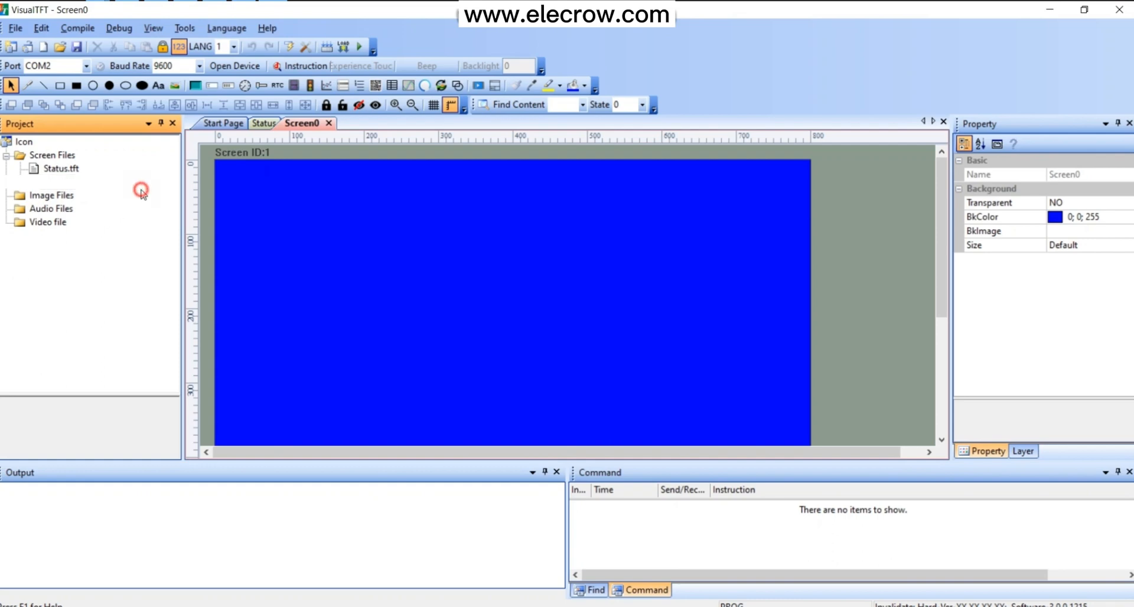
left_click(302, 224)
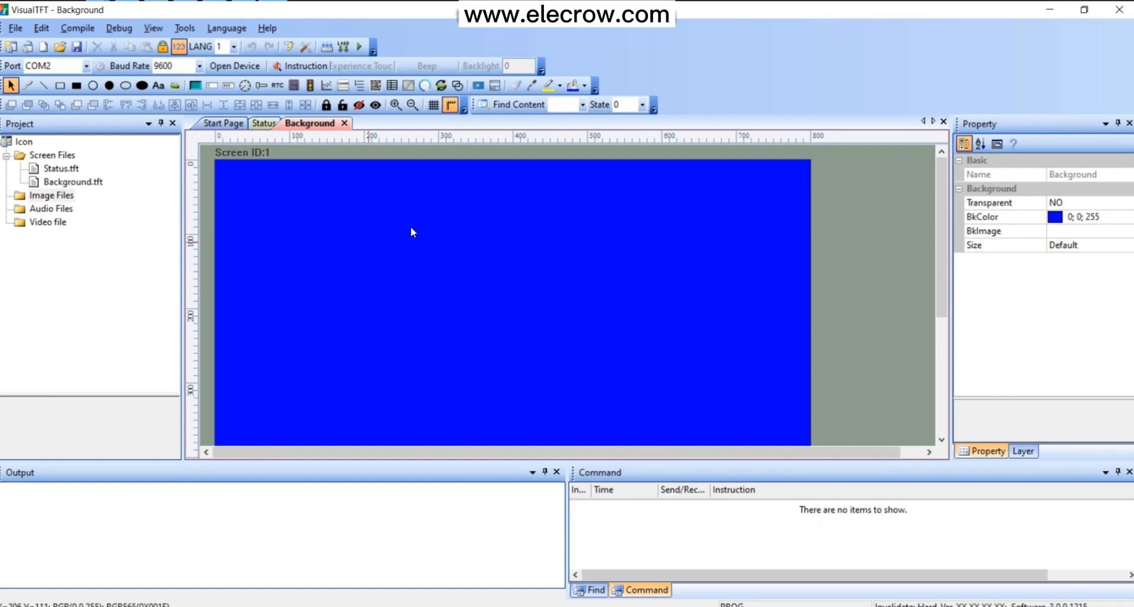
Set the Background screen's BkImage to cut.png from the Lesson 8 image folder.
left_click(1062, 235)
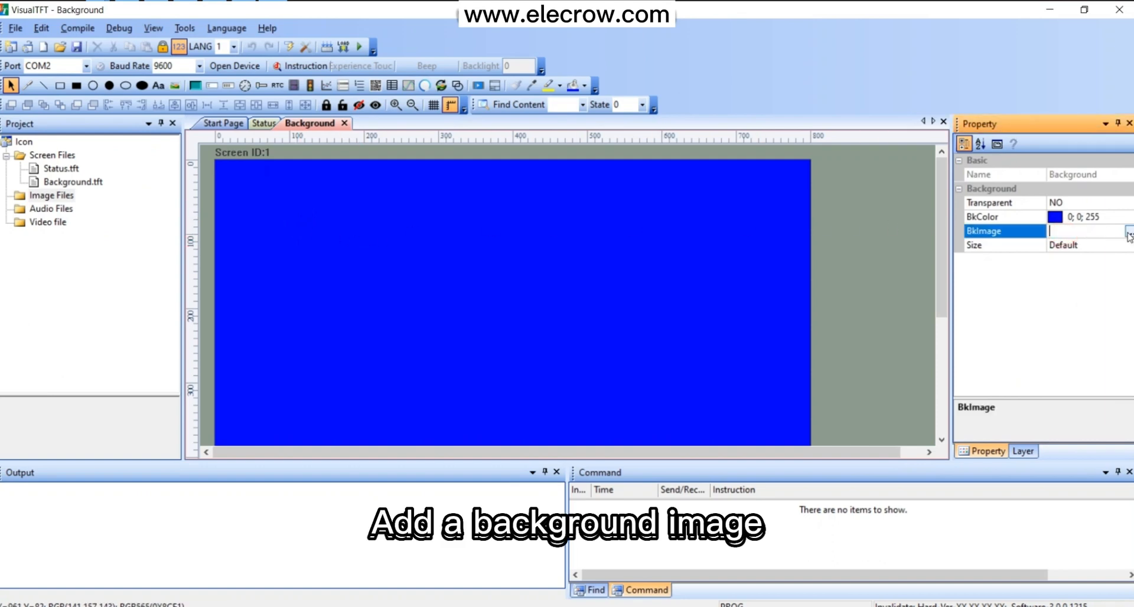
left_click(1128, 234)
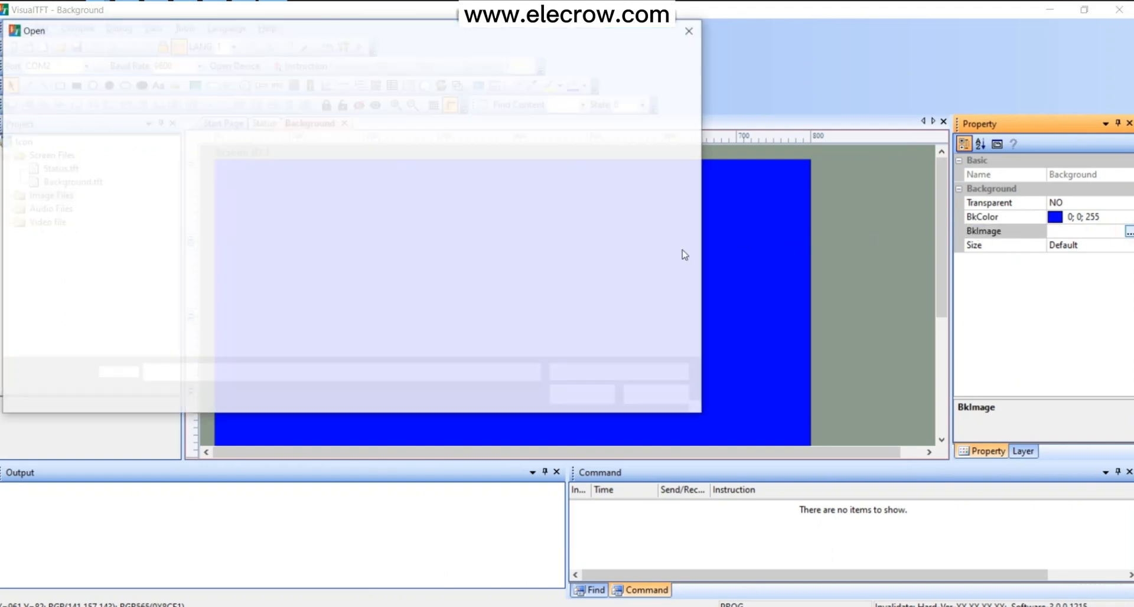
left_click(362, 56)
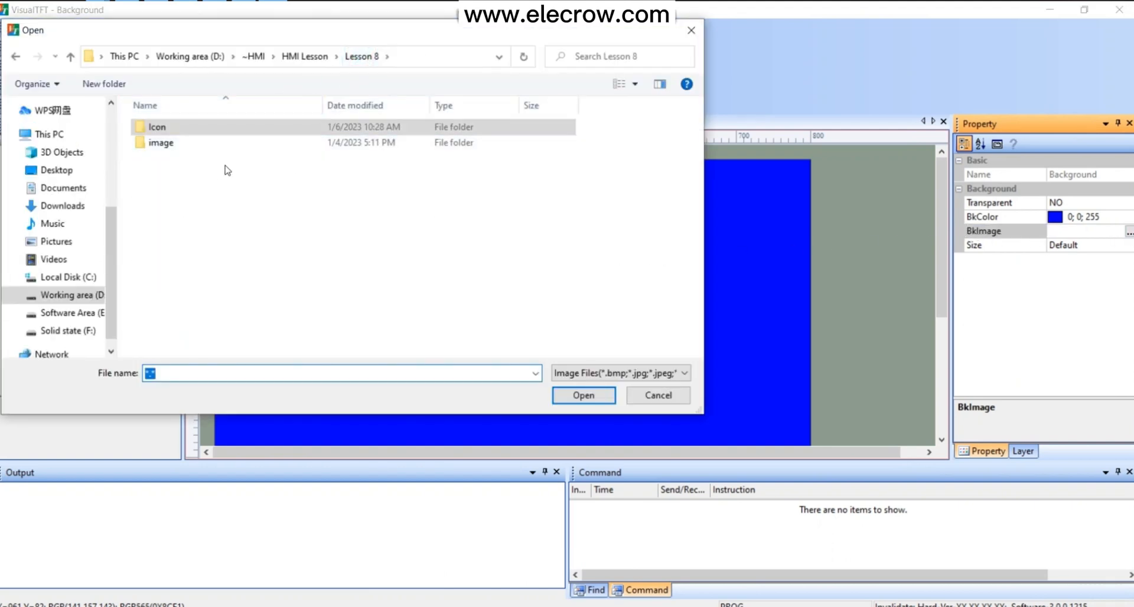
double_click(167, 146)
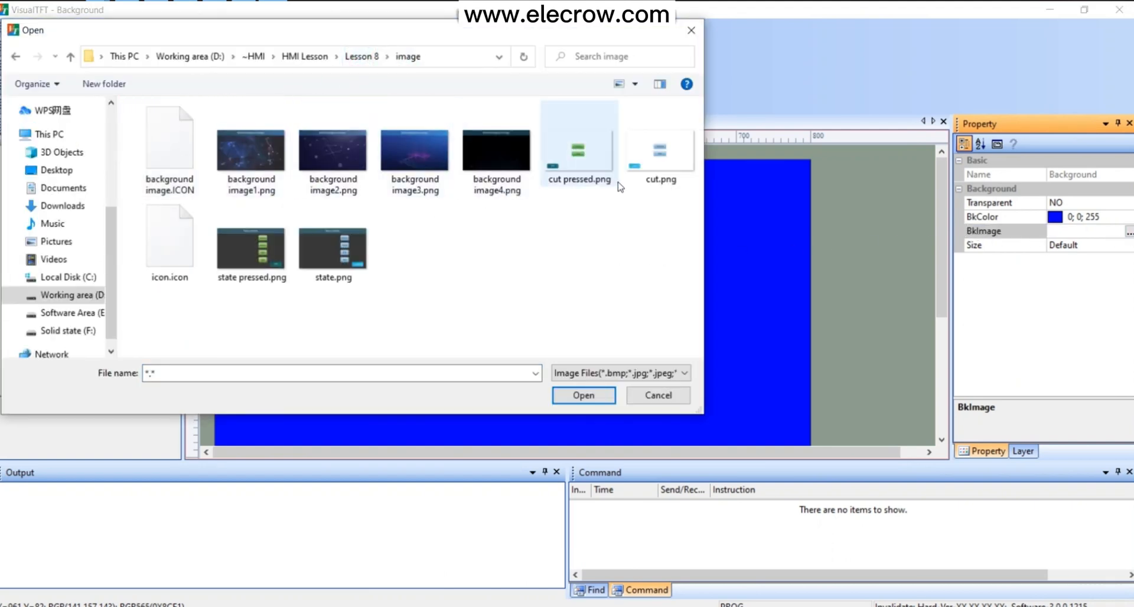
left_click(649, 158)
left_click(582, 395)
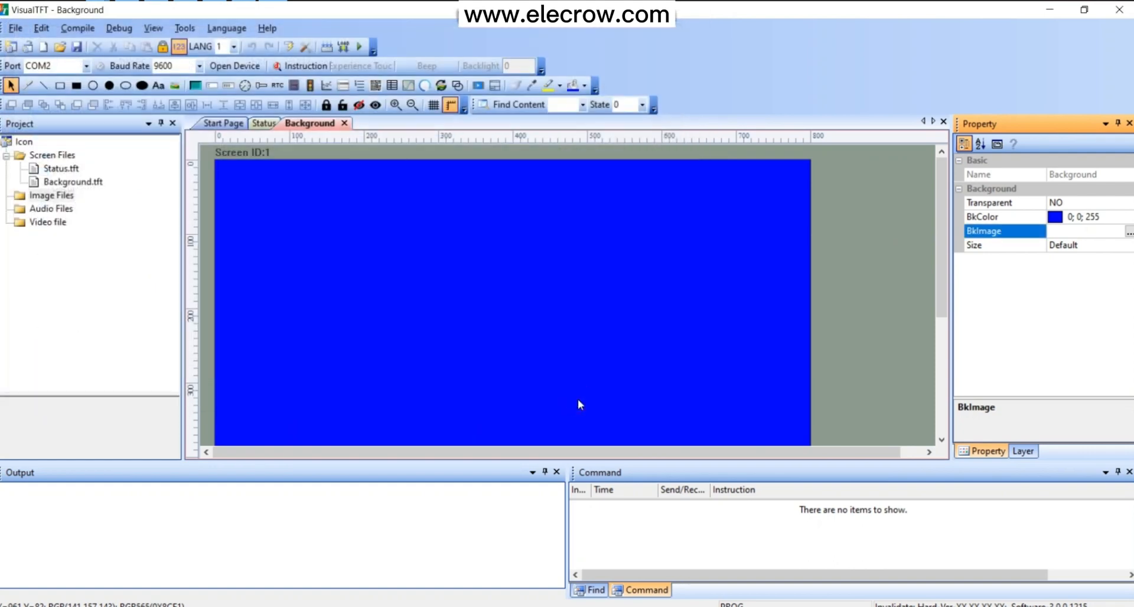
Draw an icon control about 796 by 374 over the Background screen and set its X and Y to 0.
left_click(311, 85)
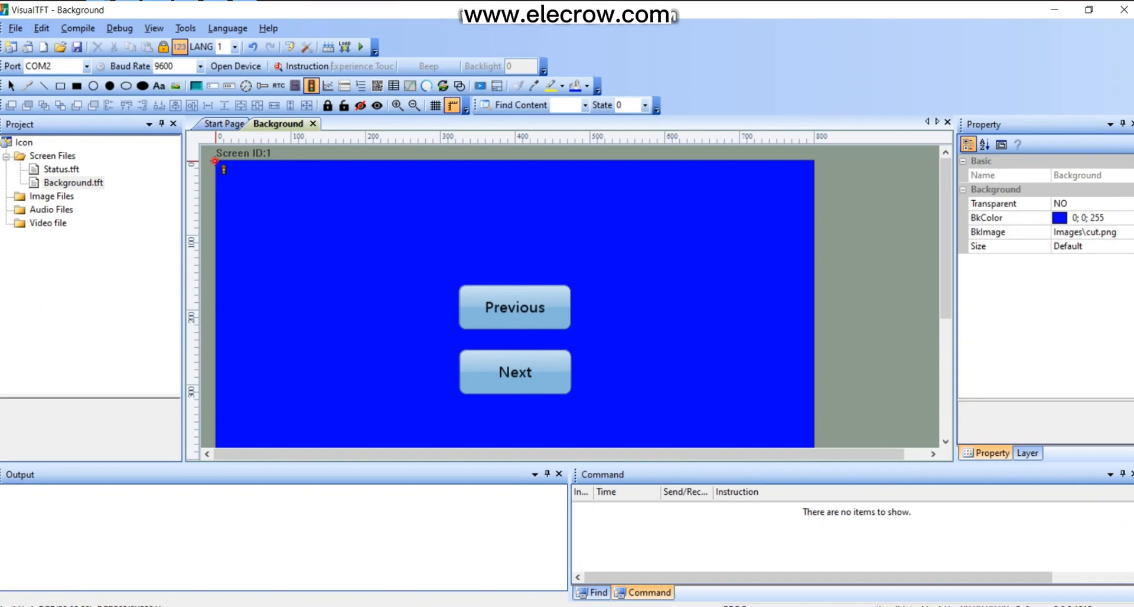
left_click_drag(214, 160, 816, 442)
left_click(1070, 218)
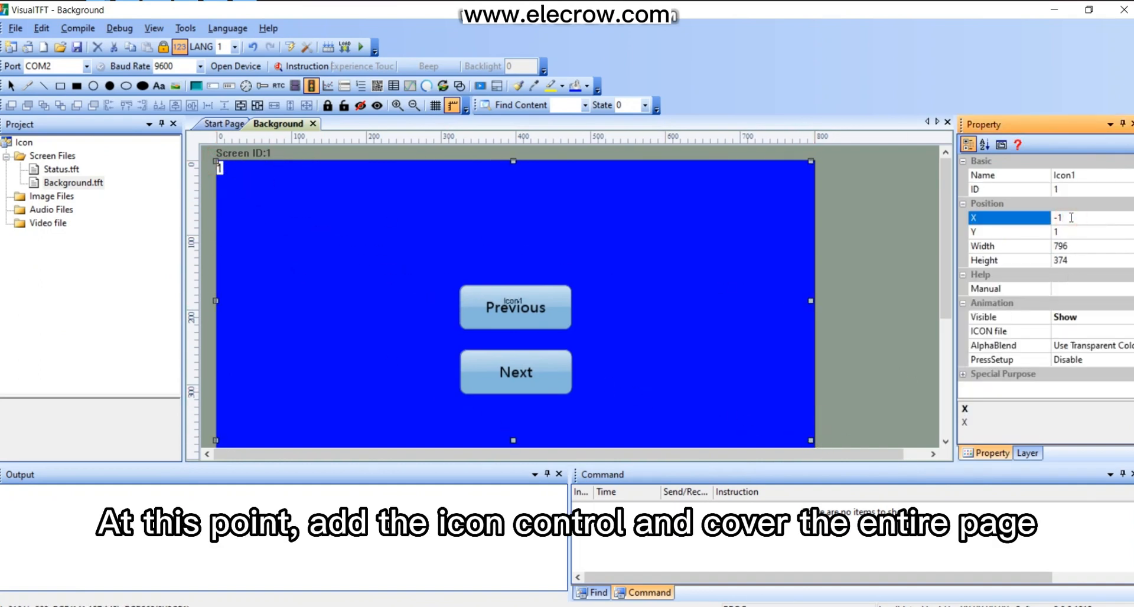
type("0")
left_click(1067, 232)
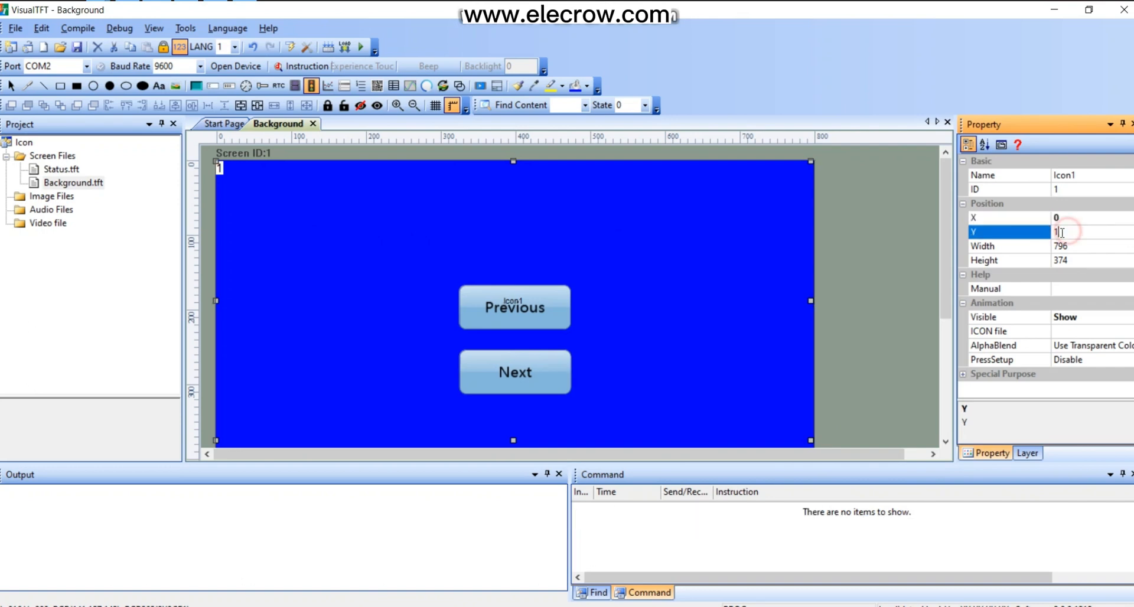
Set the icon control's width to 800 and height to 480, and check its coverage of the Background screen.
left_click(1060, 246)
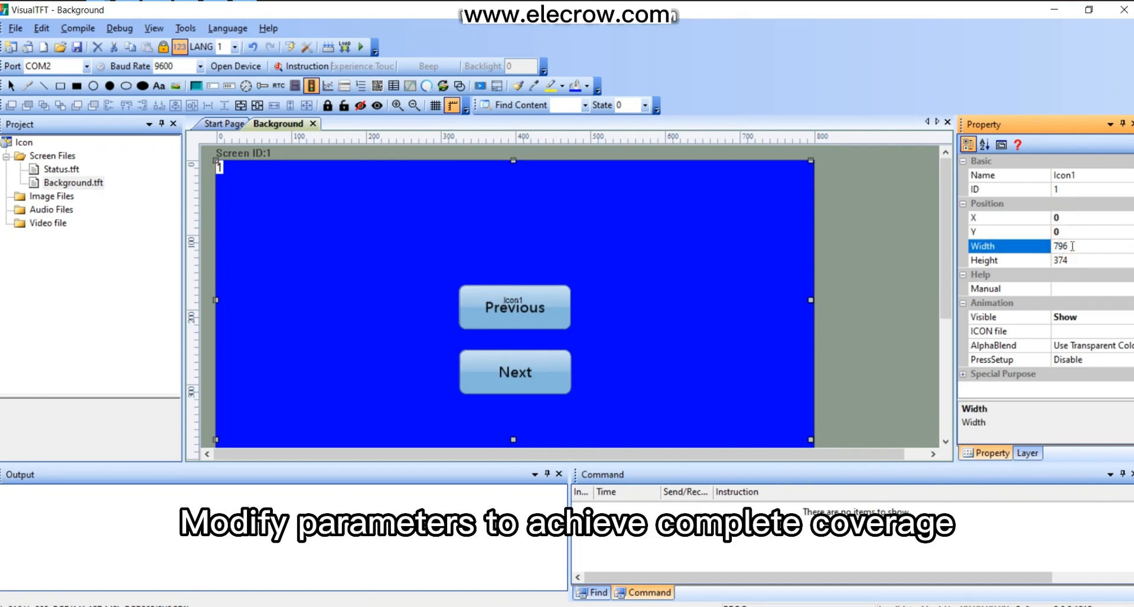
double_click(1071, 247)
type("800")
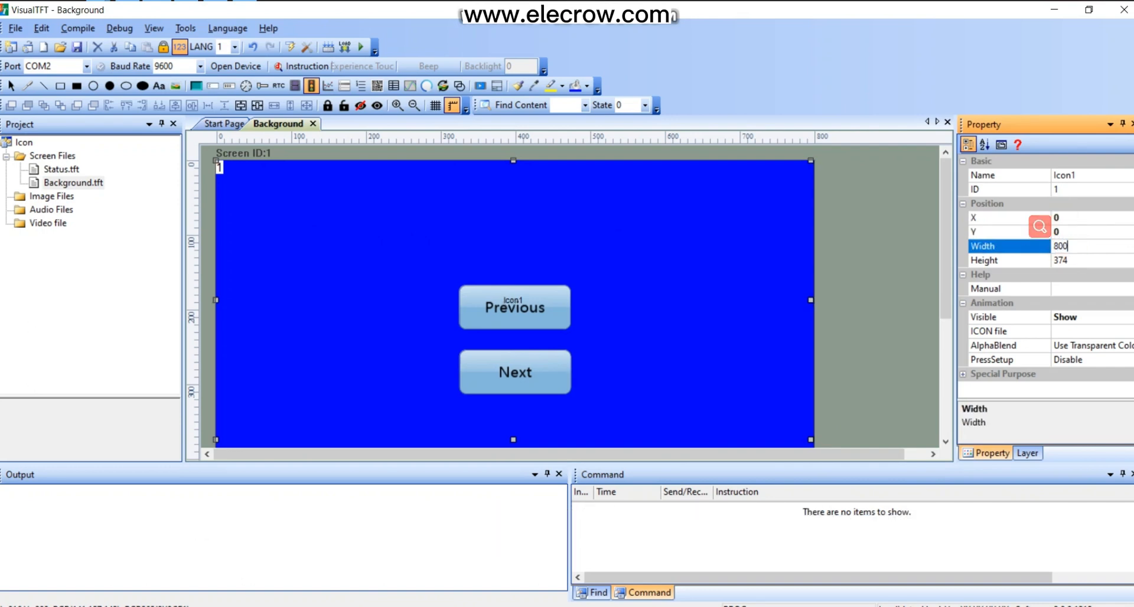
left_click(1076, 261)
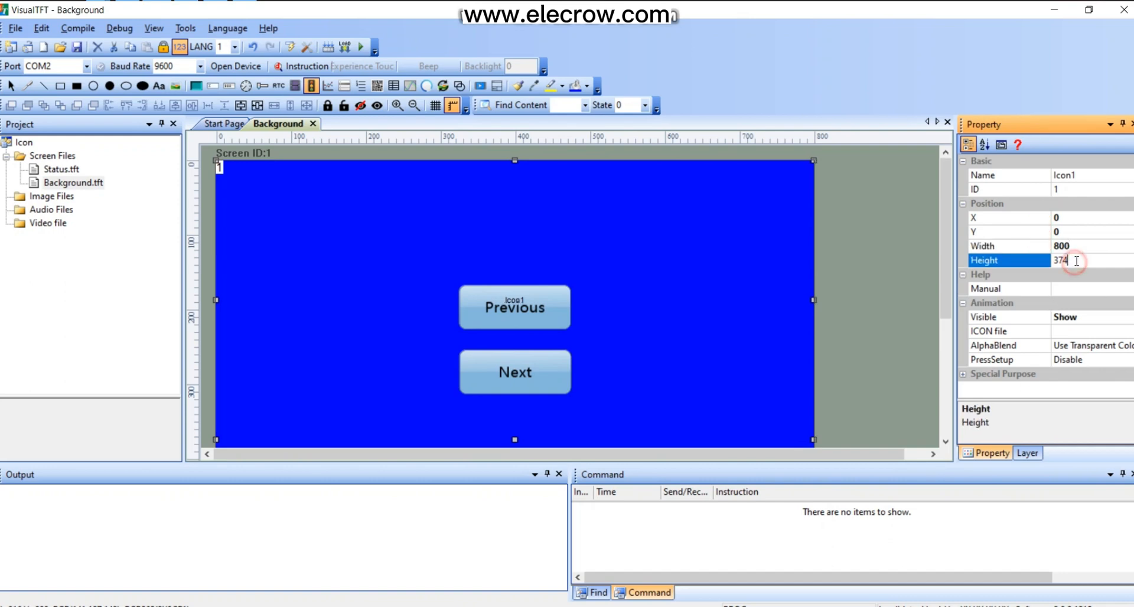
double_click(1075, 261)
type("480")
left_click(1048, 284)
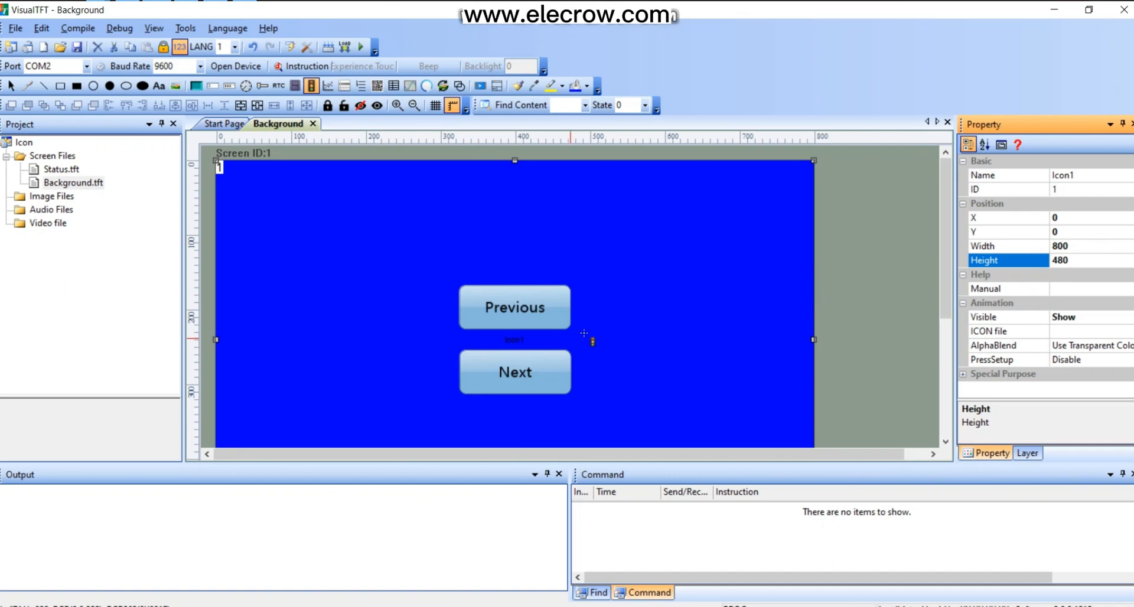
scroll(651, 334, "down", 3)
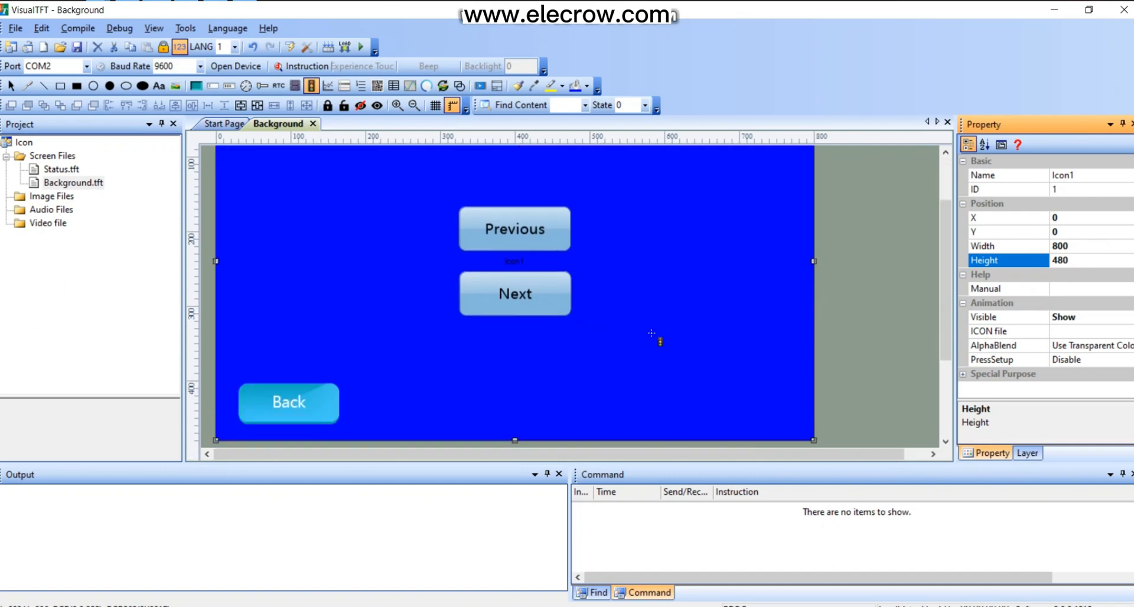
scroll(651, 334, "up", 3)
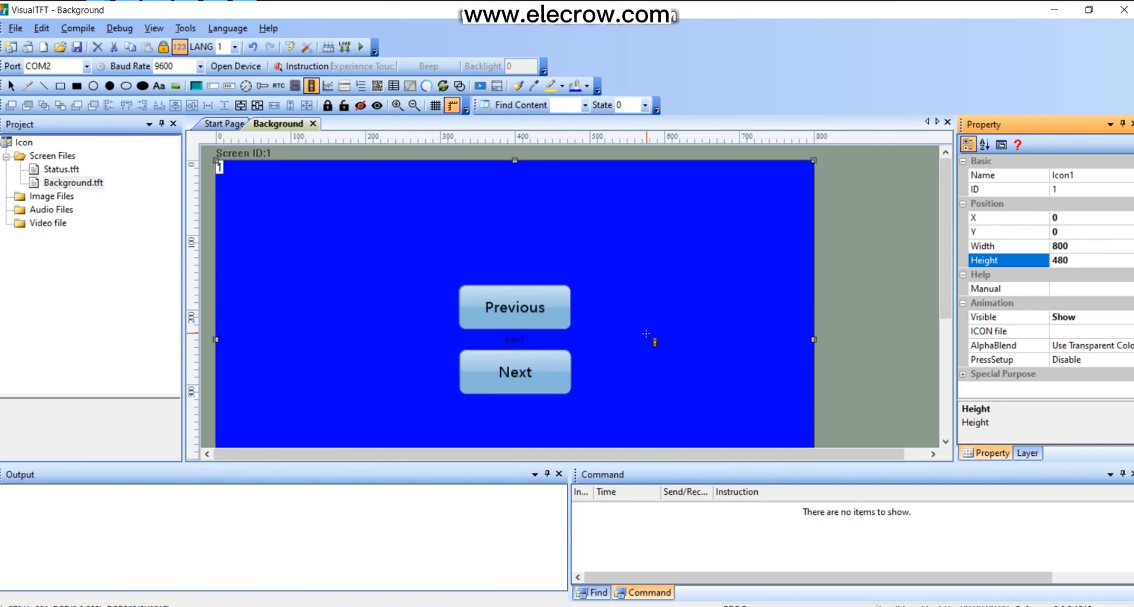
Draw button controls over the Previous and Next graphics, each about 158 by 66, and over Back, about 144 by 59.
left_click(196, 87)
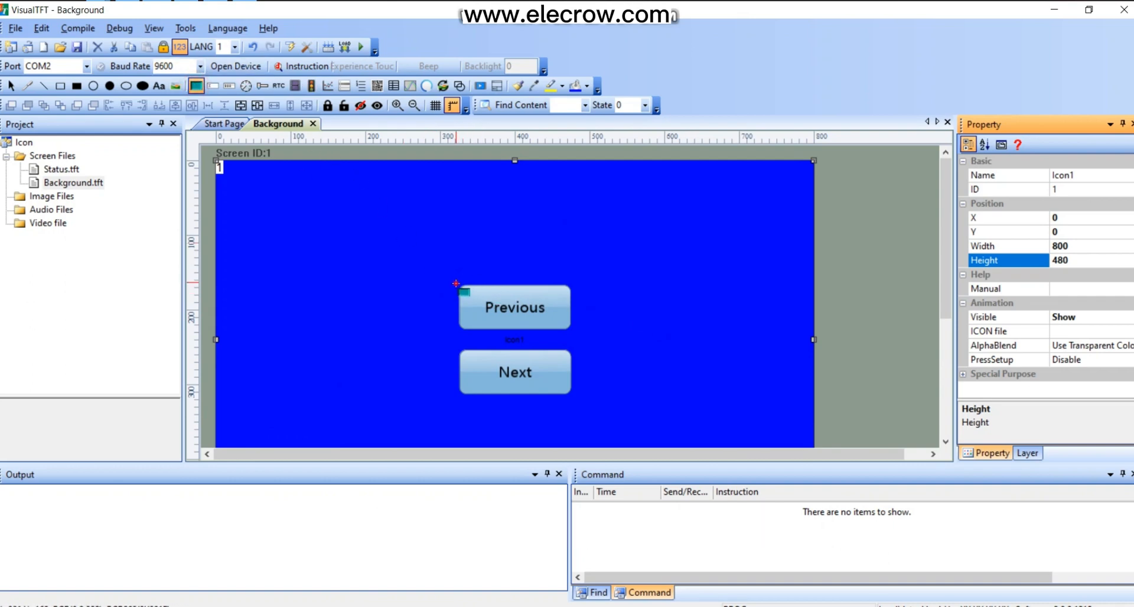
left_click_drag(455, 284, 573, 331)
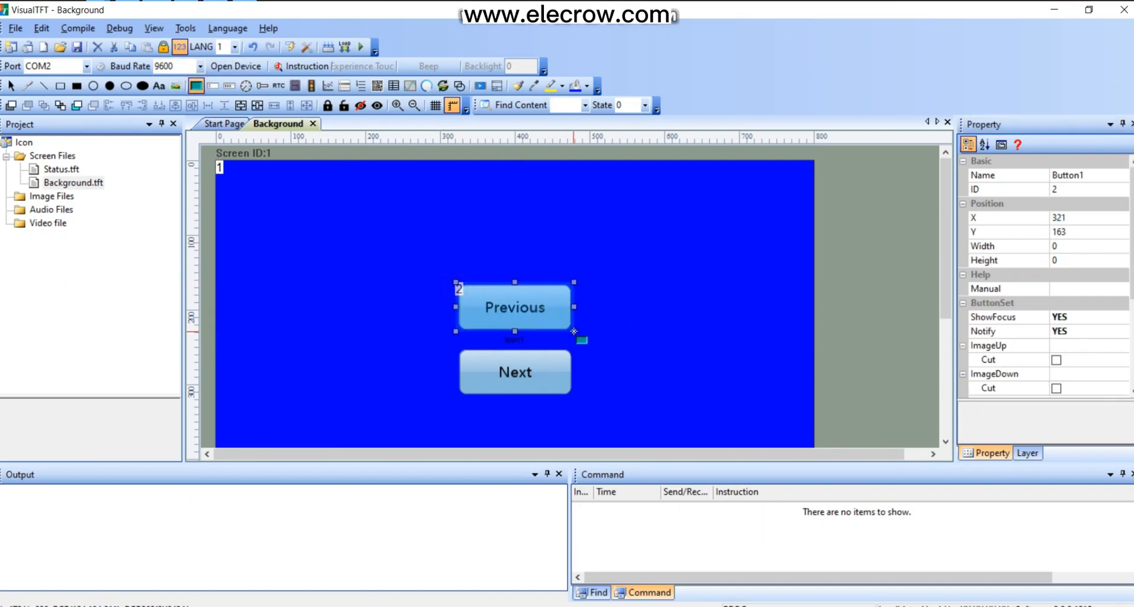
left_click_drag(456, 348, 578, 401)
scroll(519, 410, "down", 2)
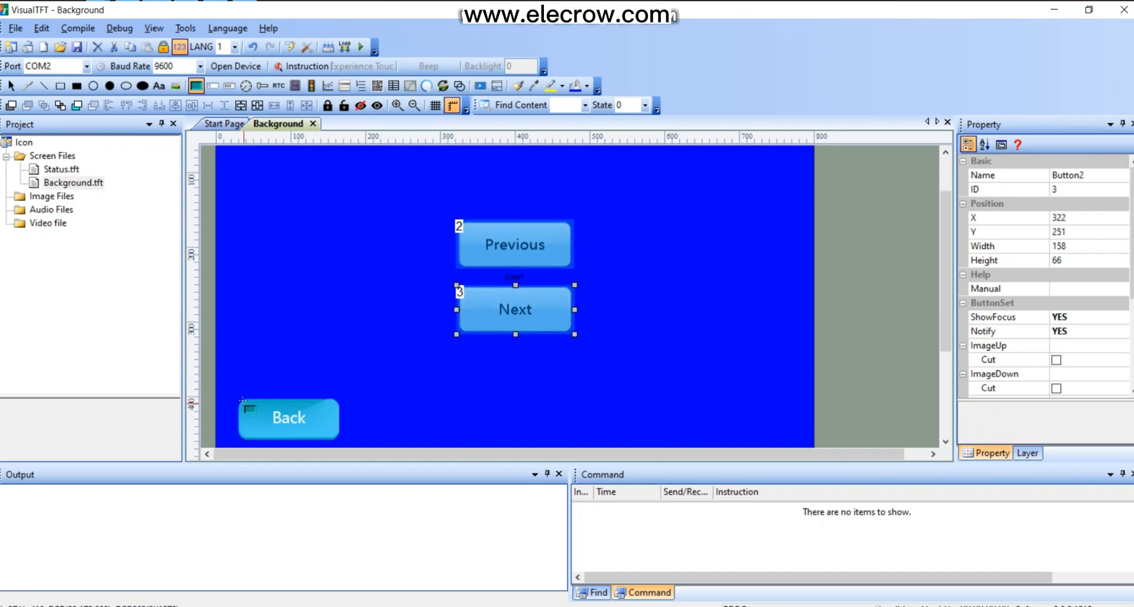
left_click_drag(236, 396, 344, 441)
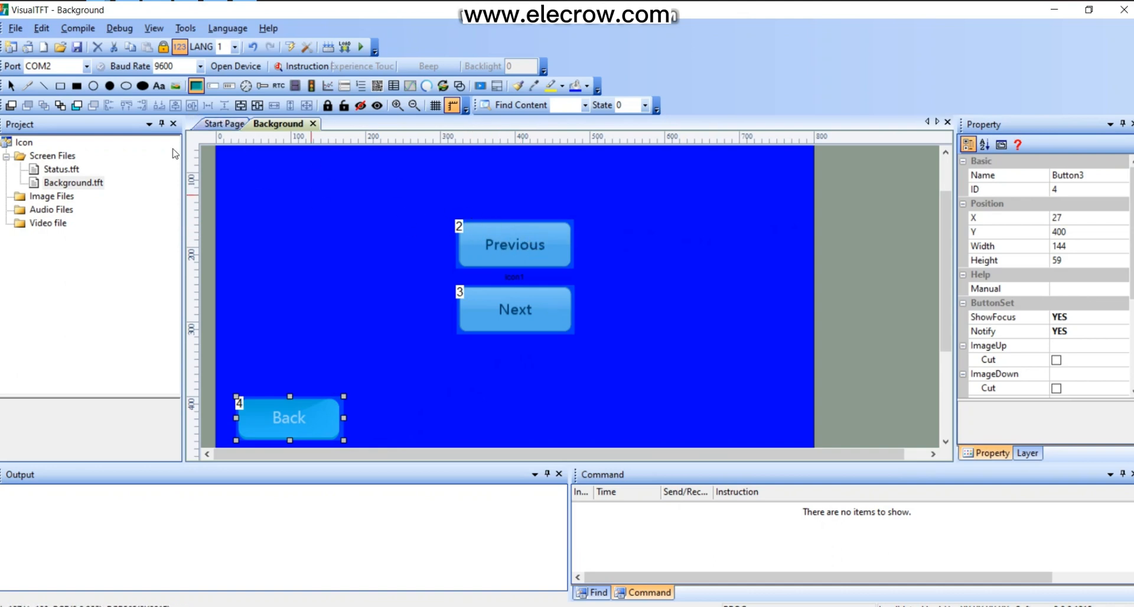
Select the button control over the Previous graphic and set its ShowFocus to NO.
left_click(11, 85)
left_click(501, 235)
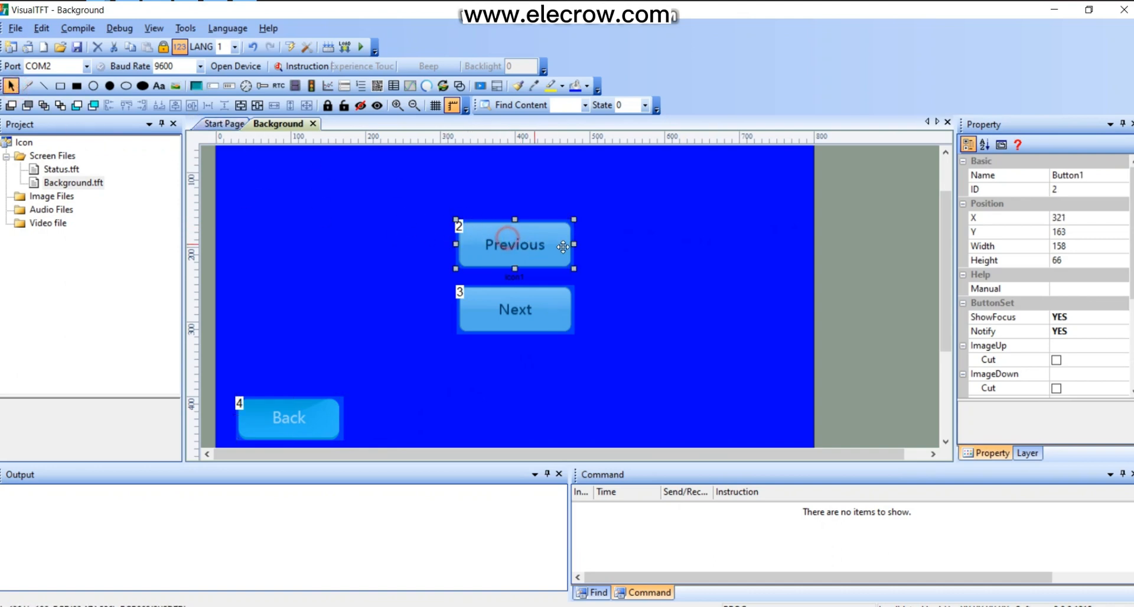
scroll(1051, 285, "down", 2)
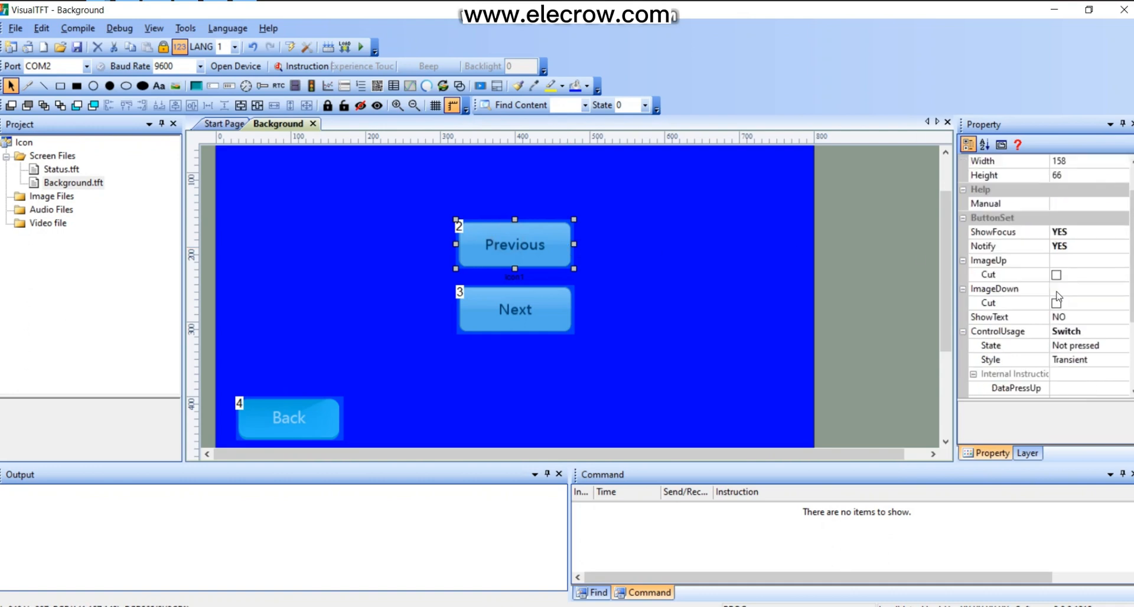
left_click(1071, 232)
left_click(1068, 249)
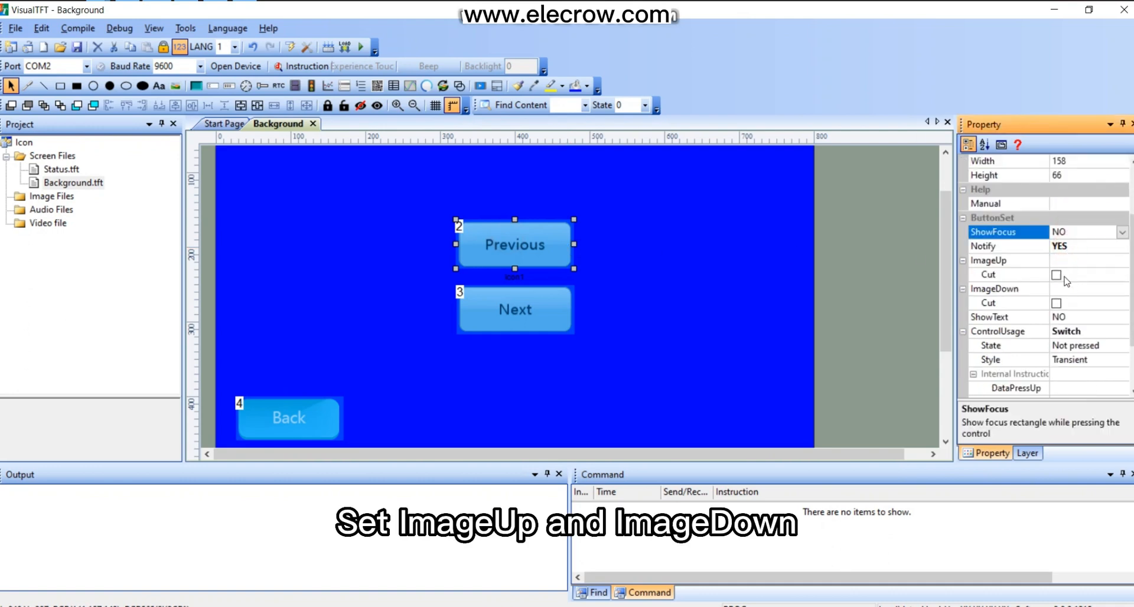
Set the Previous button's ImageUp to cut.png from the Lesson 8 image folder and enable its Cut option.
left_click(1066, 276)
left_click(1090, 260)
left_click(1121, 261)
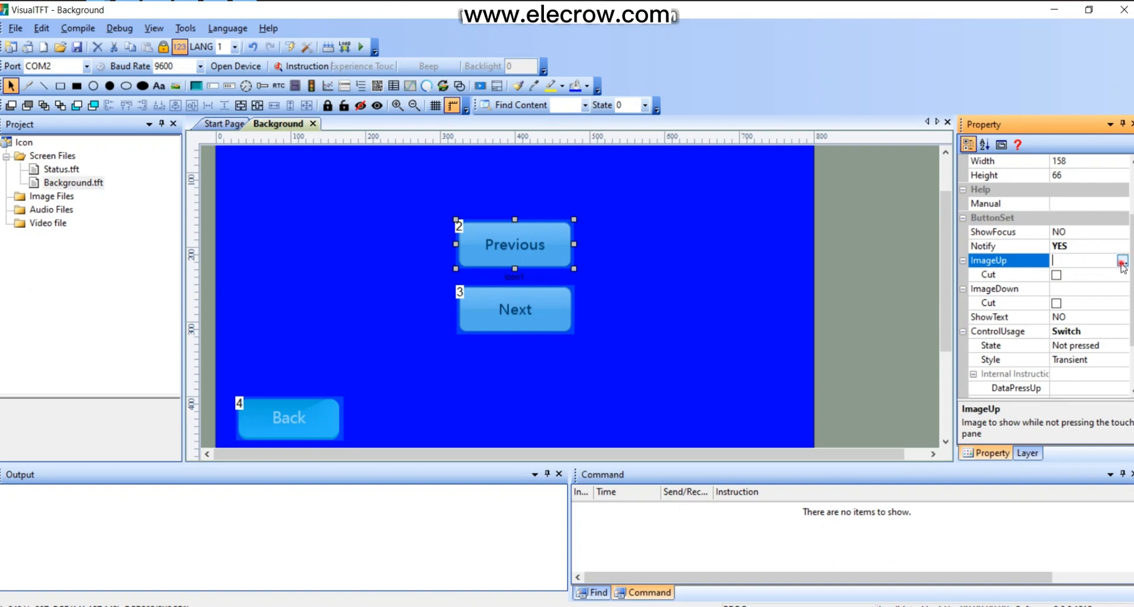
left_click(1122, 263)
key("alt+Up")
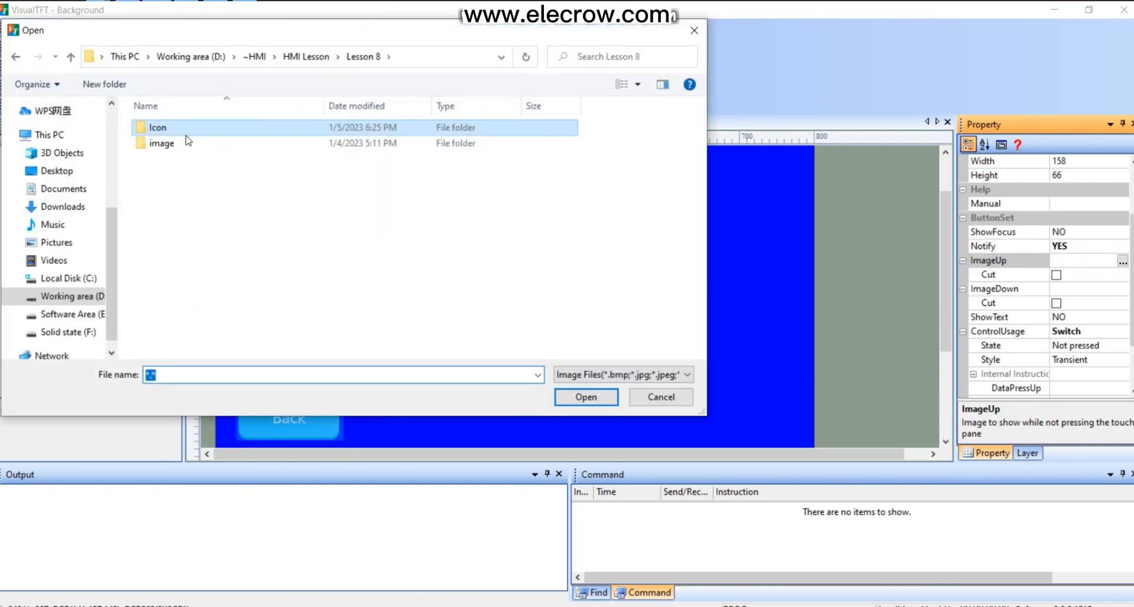
double_click(188, 141)
left_click(651, 163)
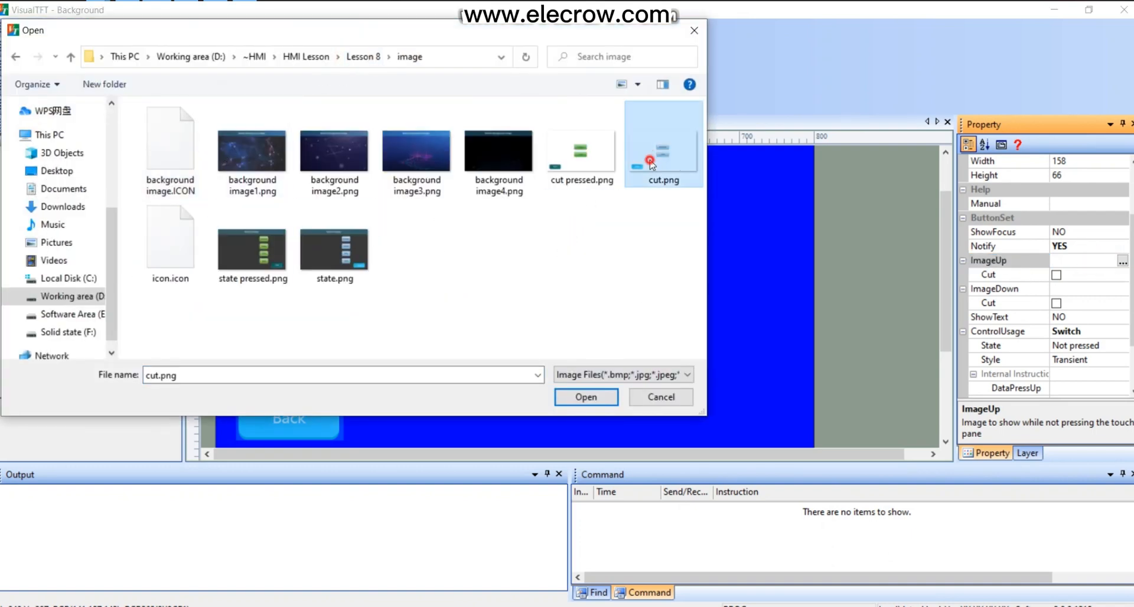
left_click(586, 397)
left_click(1055, 275)
Set the Previous button's ImageDown to cut pressed.png and enable its Cut option.
left_click(1110, 317)
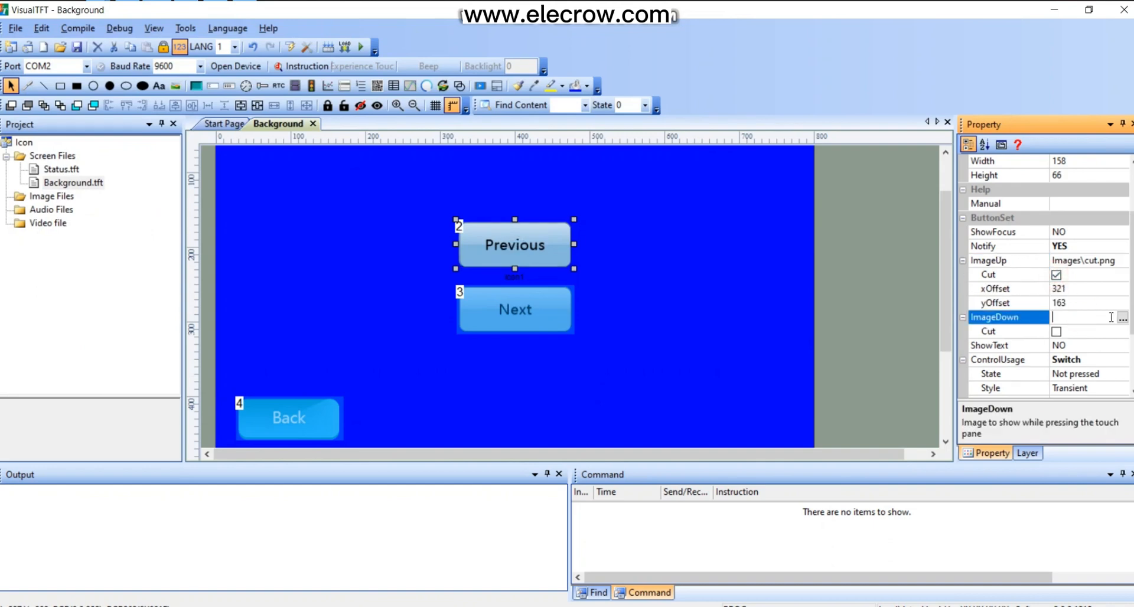
left_click(1122, 318)
left_click(581, 142)
left_click(585, 397)
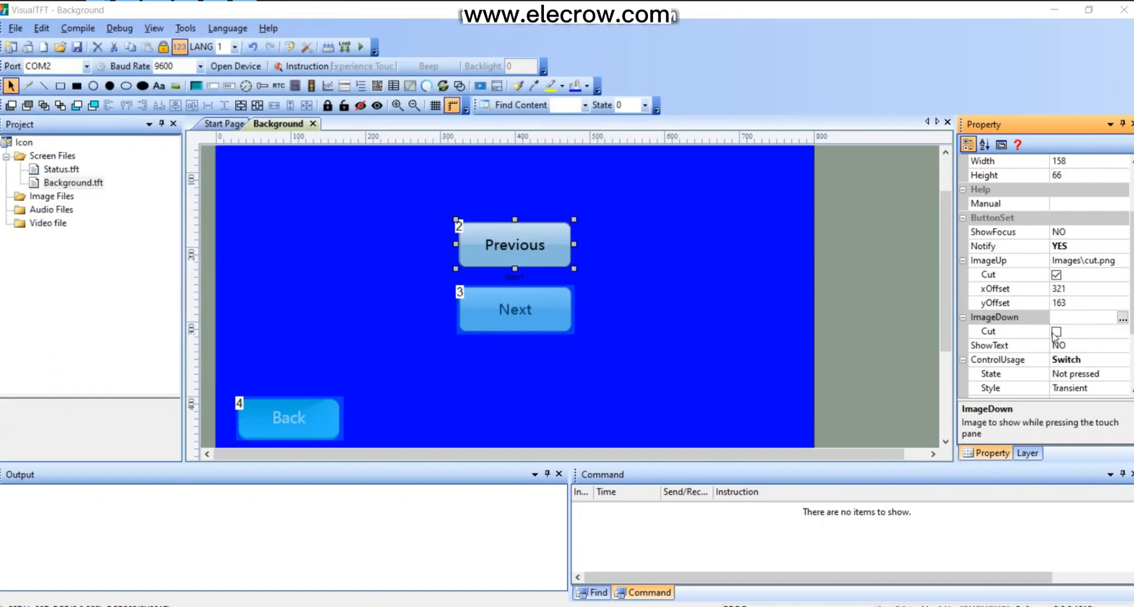
left_click(1056, 331)
Open the Instruction Helper's ICON instructions for the Previous button's internal DataPressDown, moving the windows to keep the control IDs in view.
scroll(1062, 338, "down", 3)
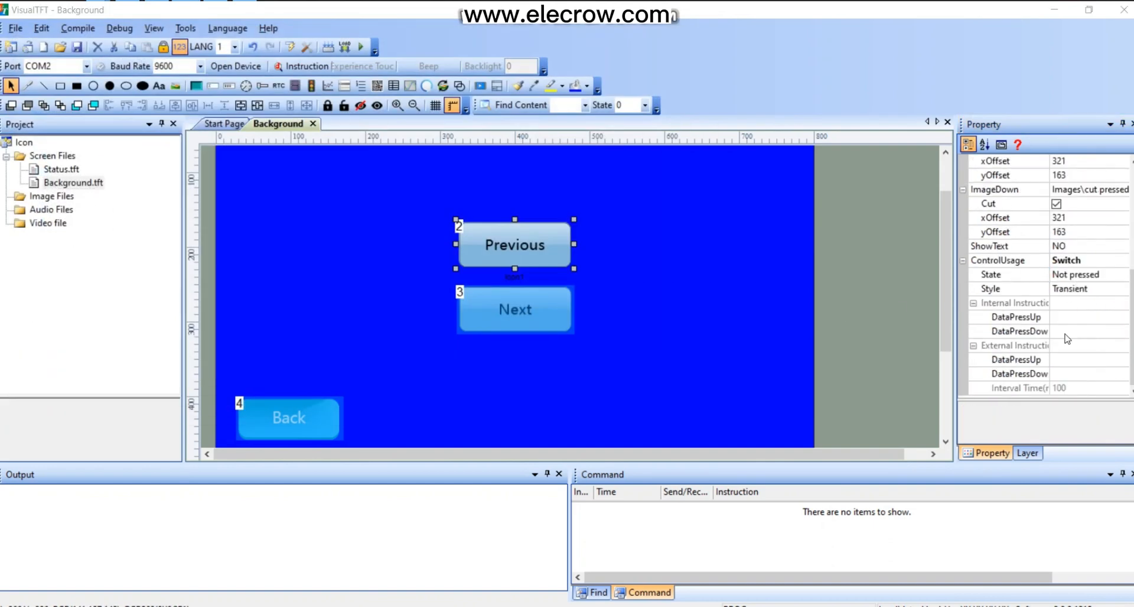
left_click(1067, 335)
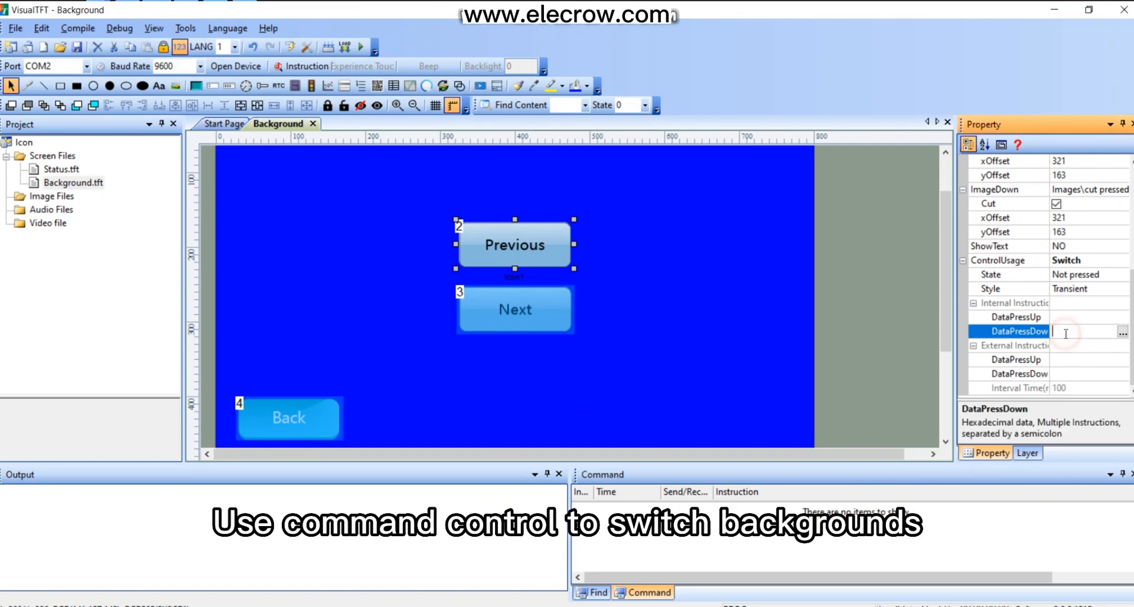
left_click(1122, 332)
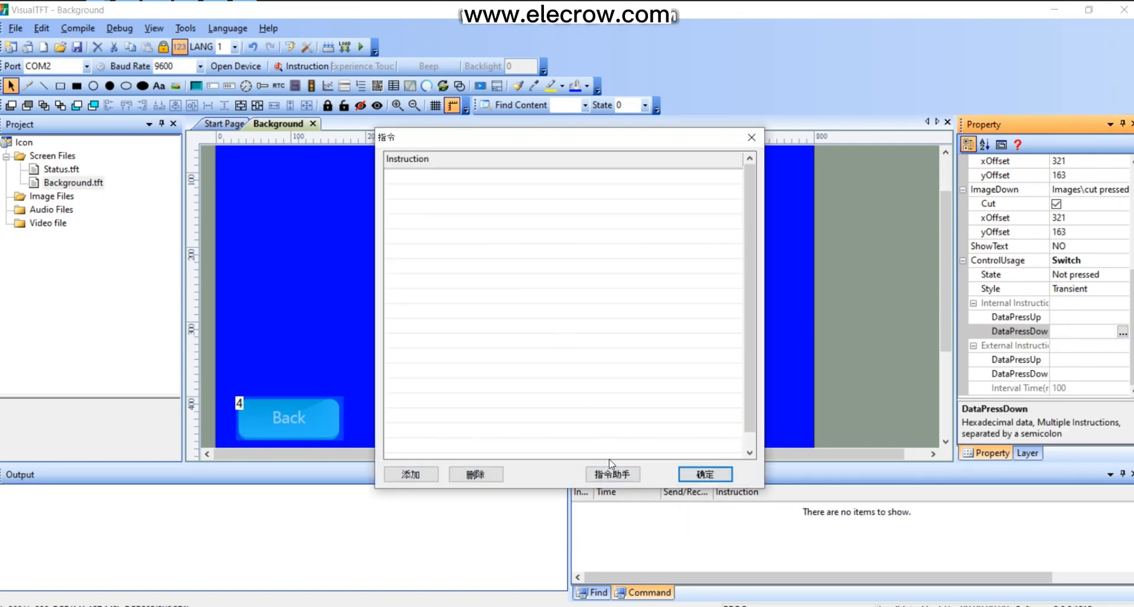
left_click(613, 474)
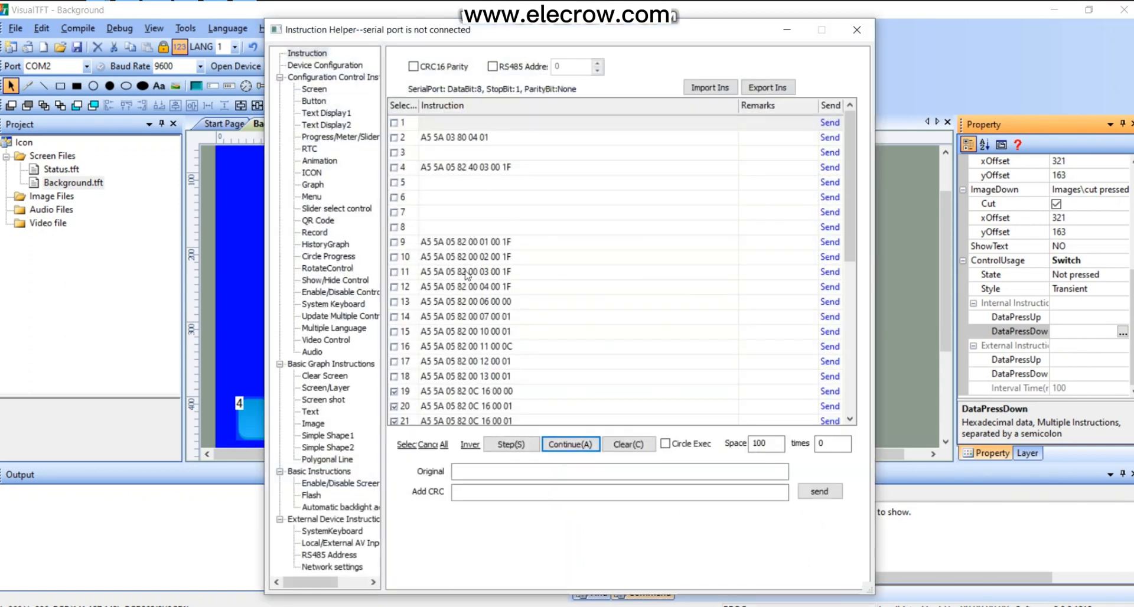
left_click_drag(463, 32, 218, 48)
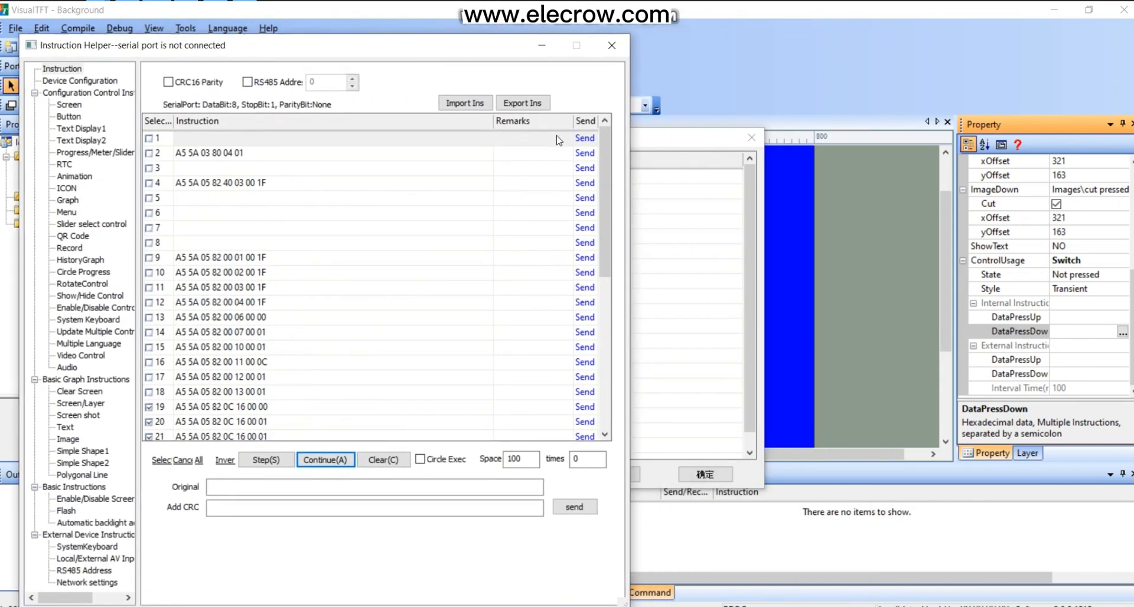
left_click_drag(659, 140, 926, 142)
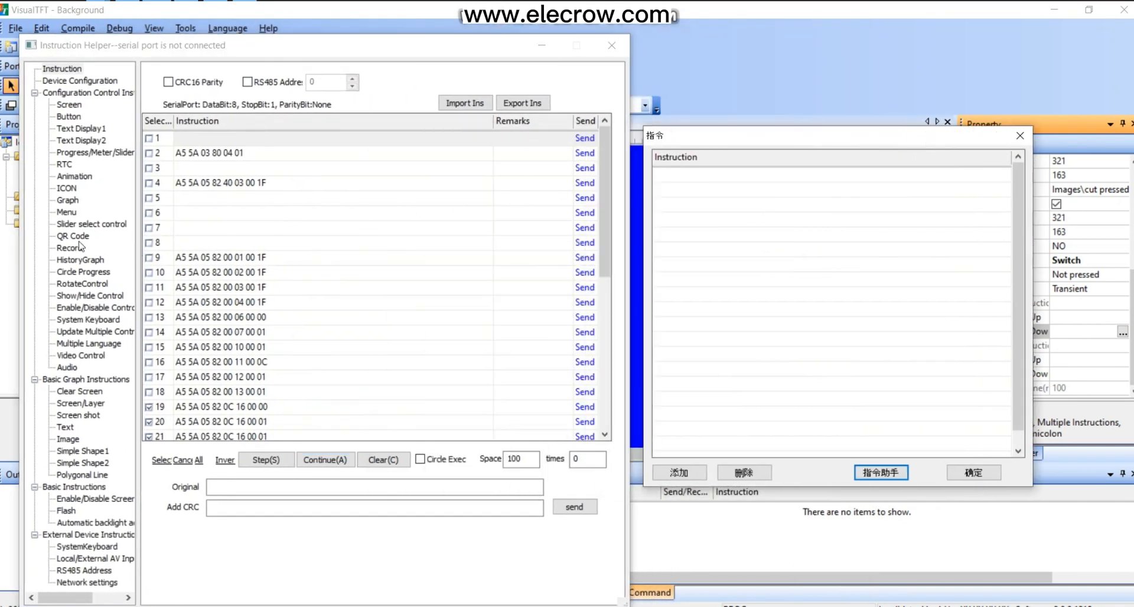
left_click(66, 187)
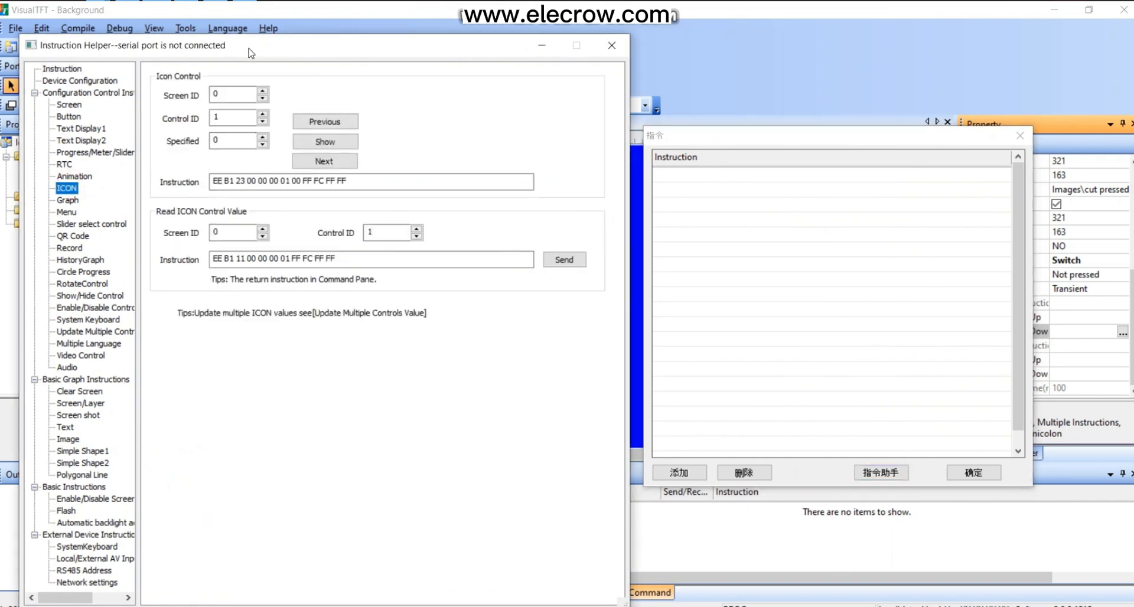
left_click_drag(251, 54, 732, 59)
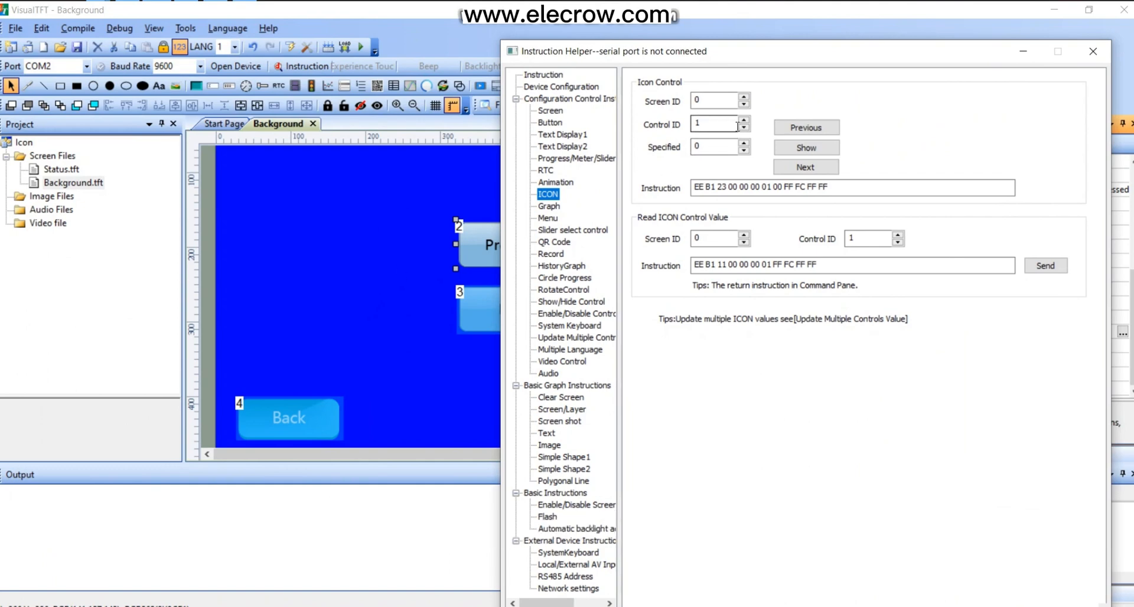
Generate the Previous icon instruction for Screen ID 1 and Control ID 1, and copy it.
left_click(744, 99)
left_click(744, 99)
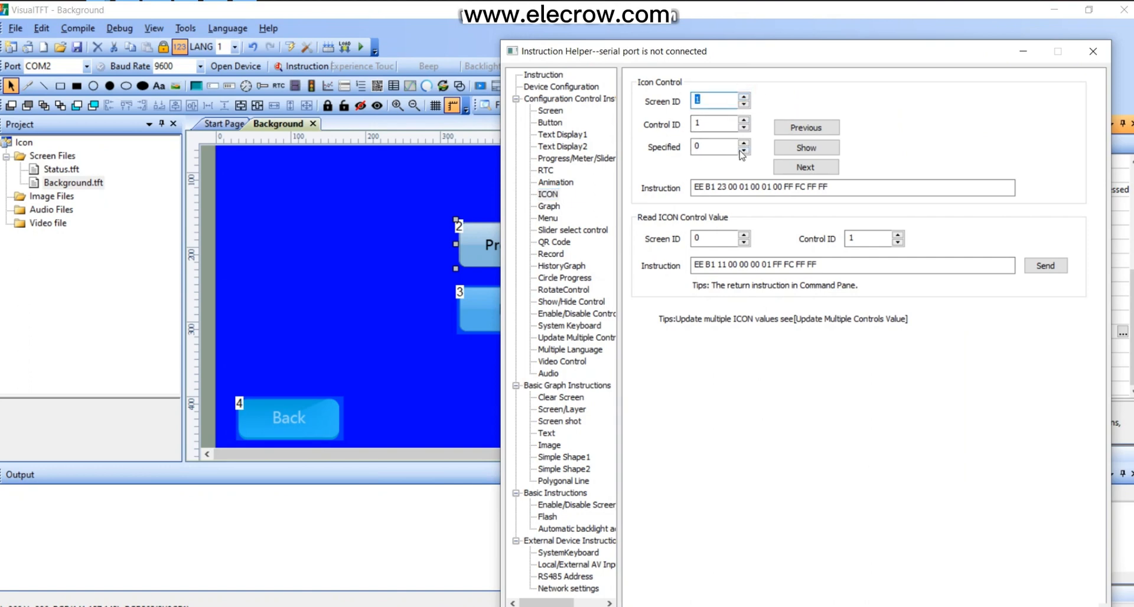
left_click(798, 129)
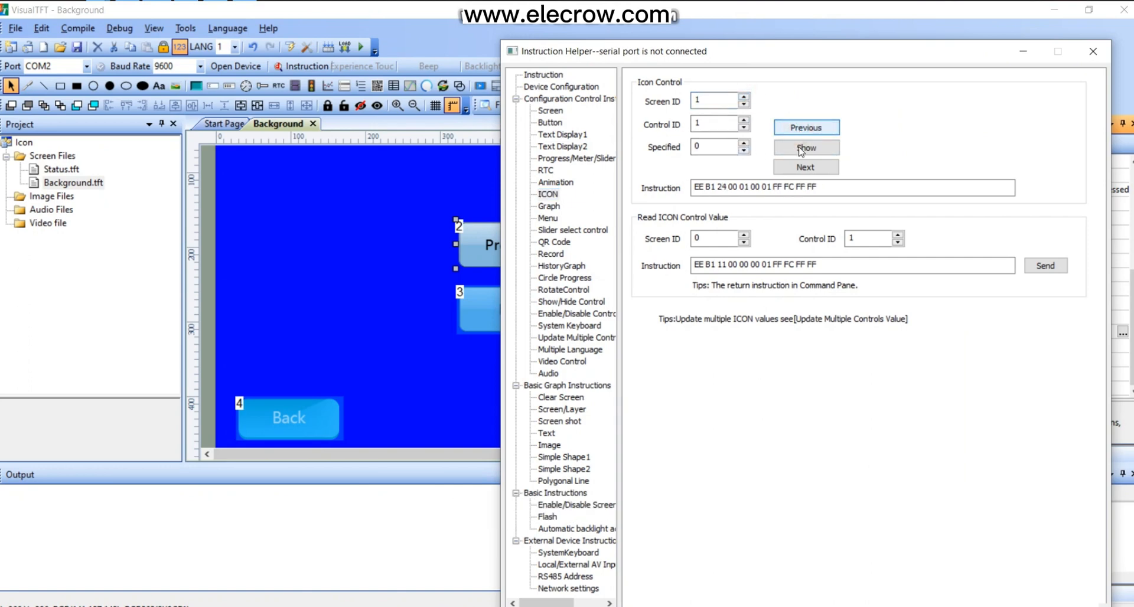
left_click_drag(824, 187, 647, 192)
key("ctrl+c")
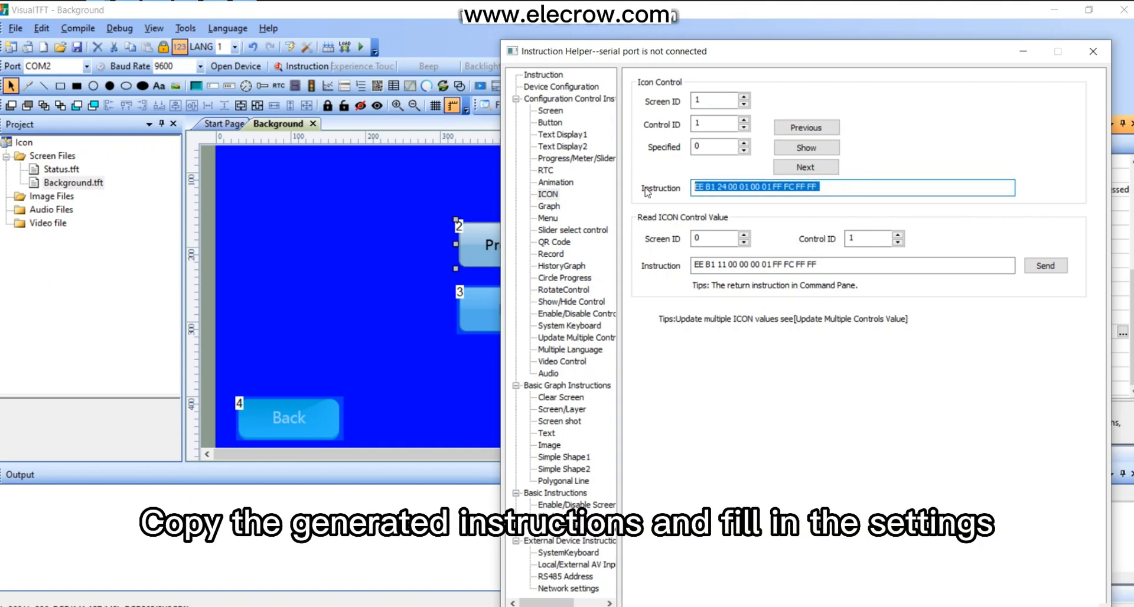
left_click(1093, 51)
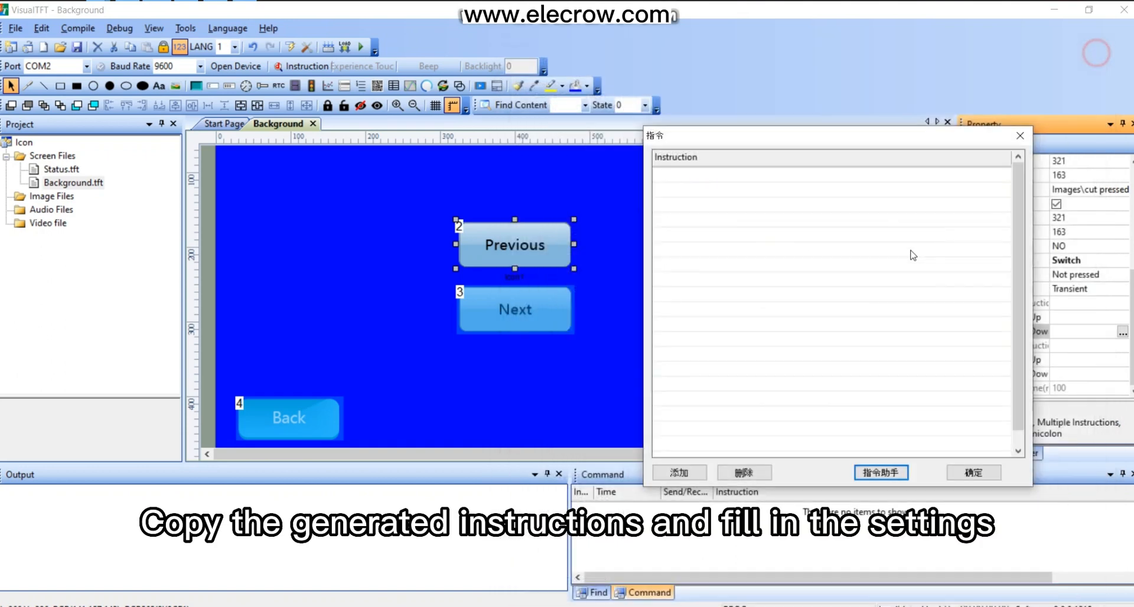
left_click(667, 176)
key("ctrl+v")
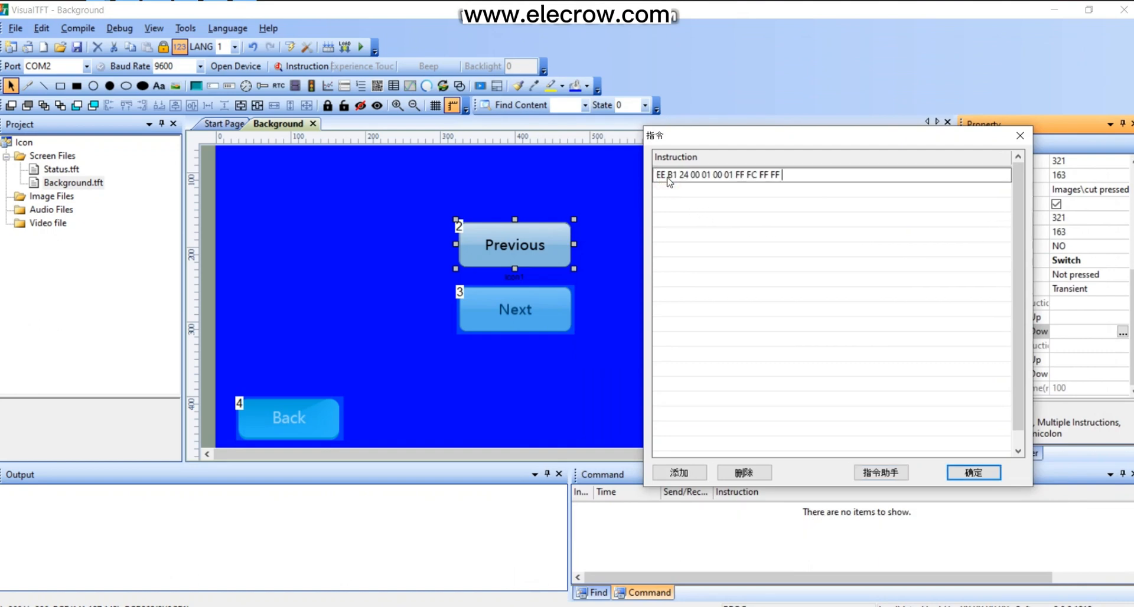
left_click(972, 474)
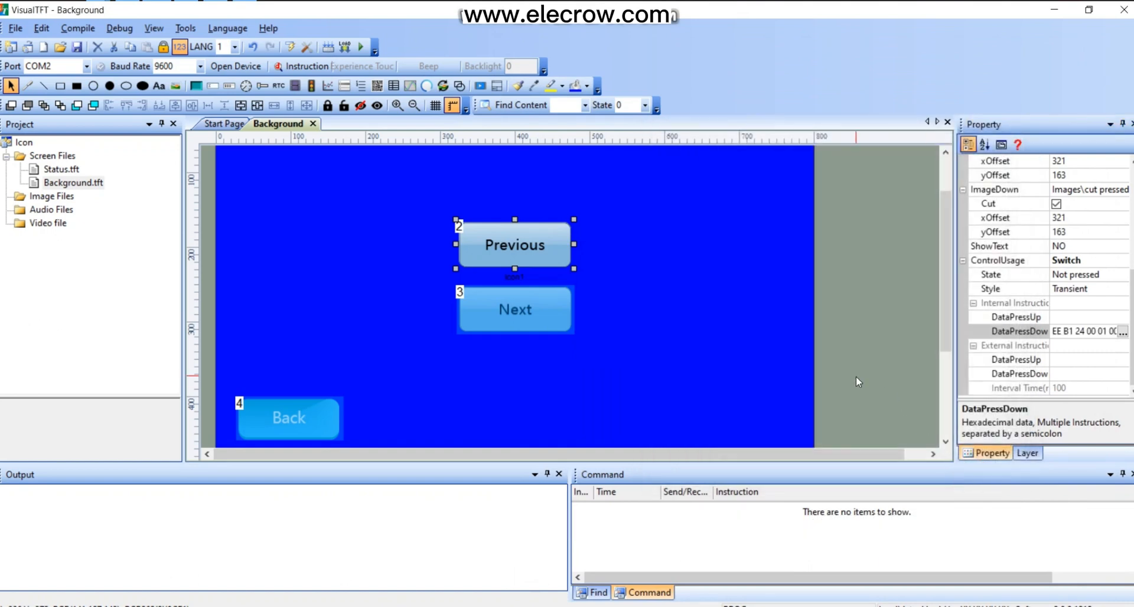
Set the Next button's ImageUp to cut.png and enable its Cut option.
left_click(529, 318)
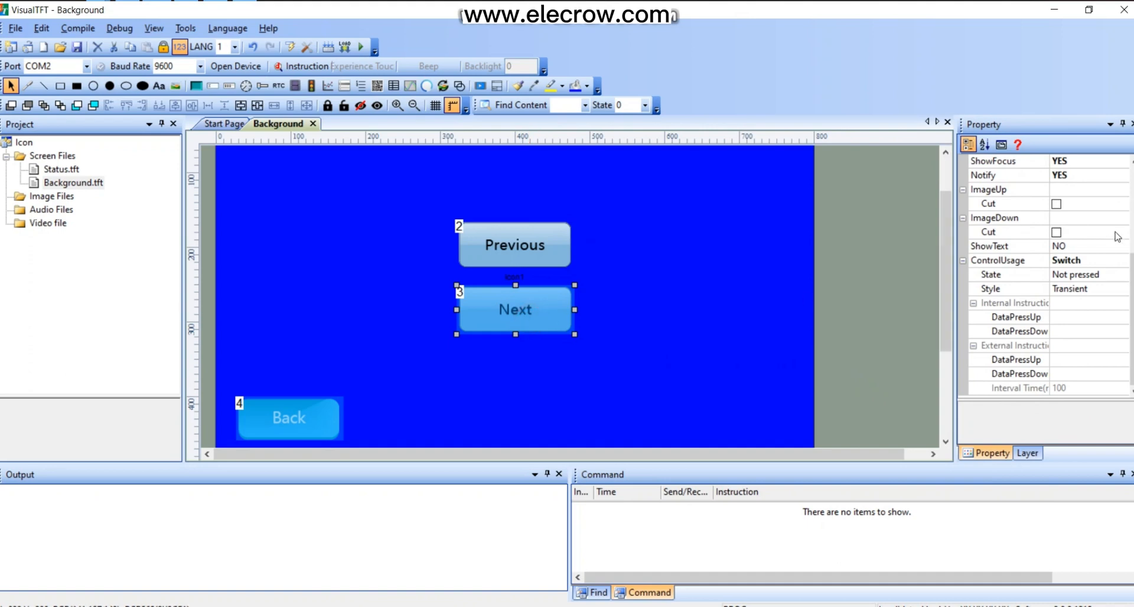
left_click(1057, 188)
left_click(1122, 190)
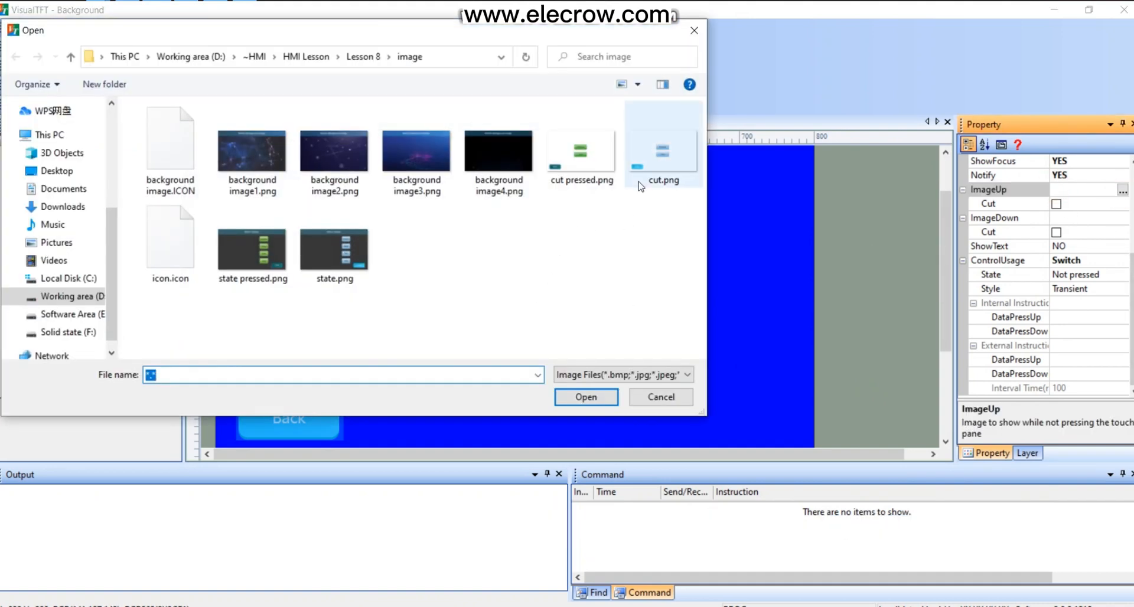
left_click(645, 173)
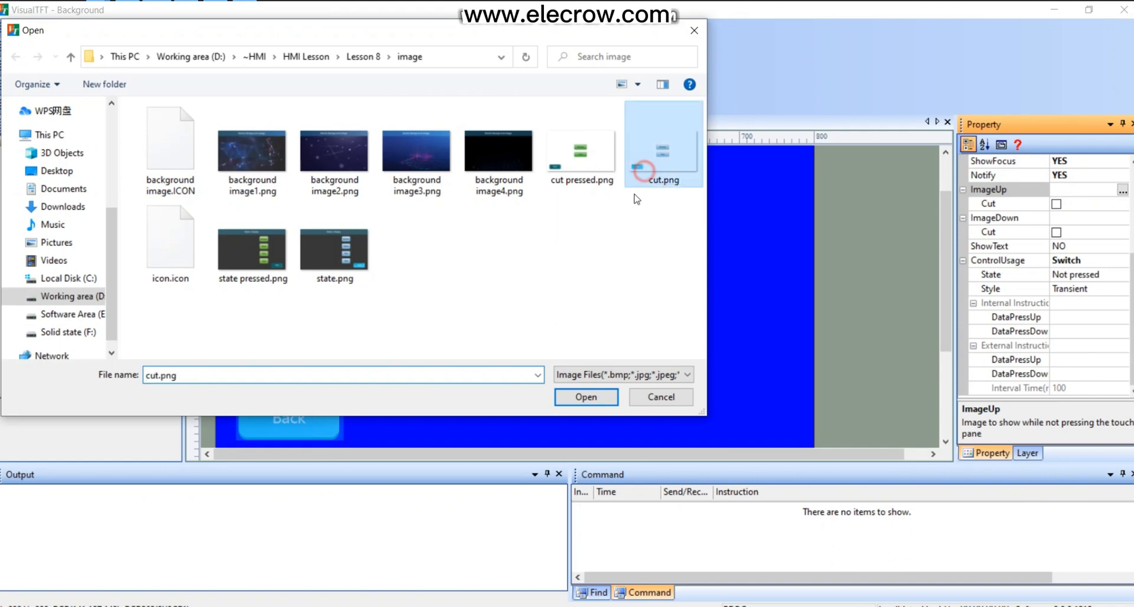
left_click(592, 399)
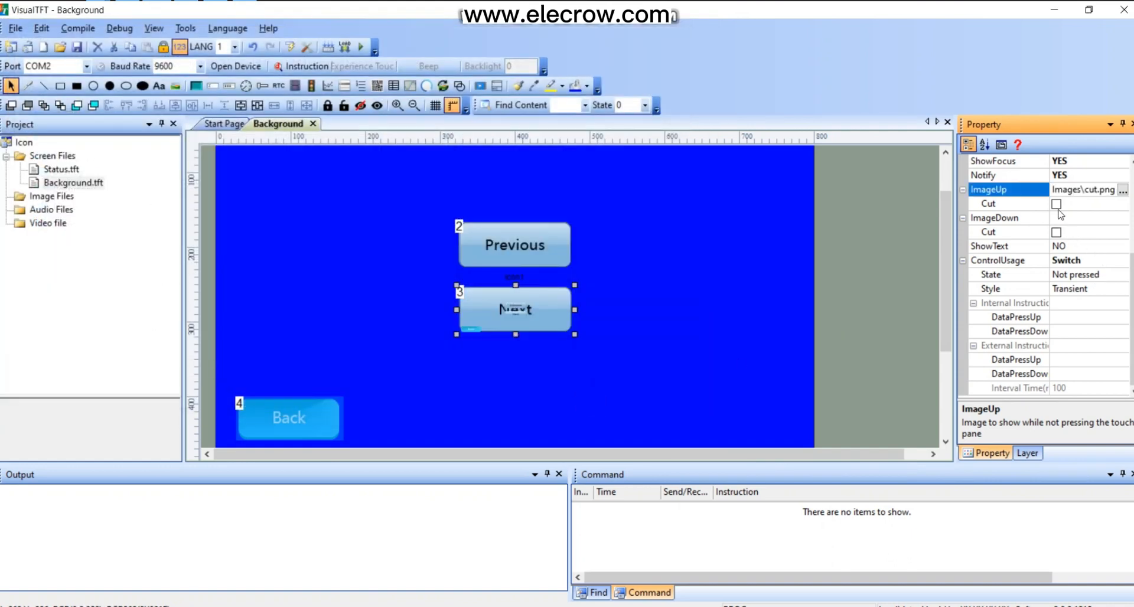
left_click(1056, 204)
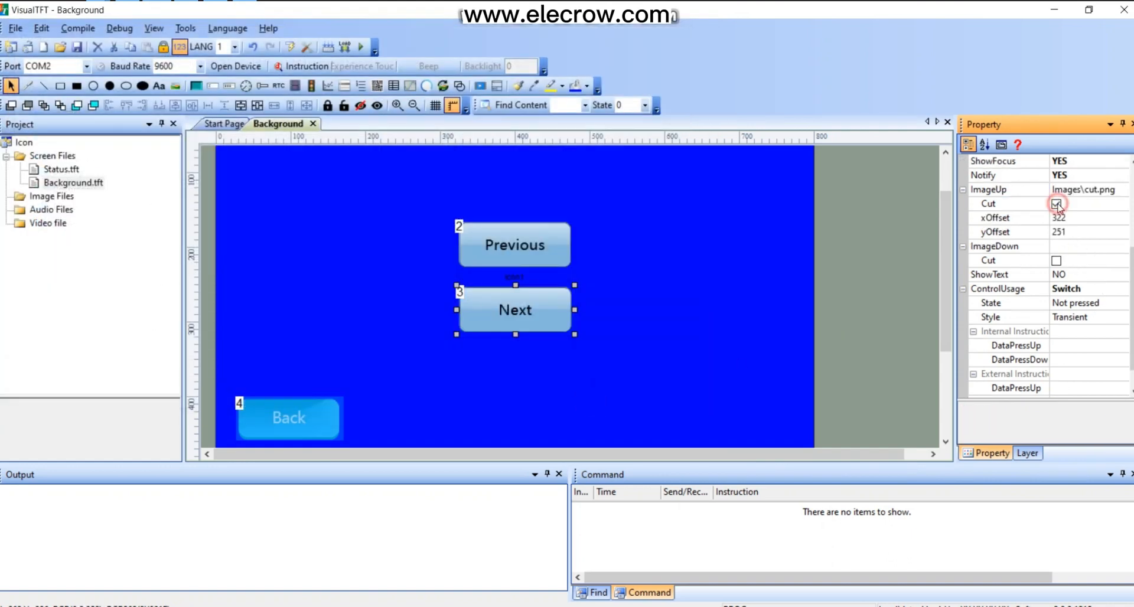
Set the Next button's ImageDown to cut pressed.png and enable its Cut option.
left_click(1061, 248)
left_click(1122, 247)
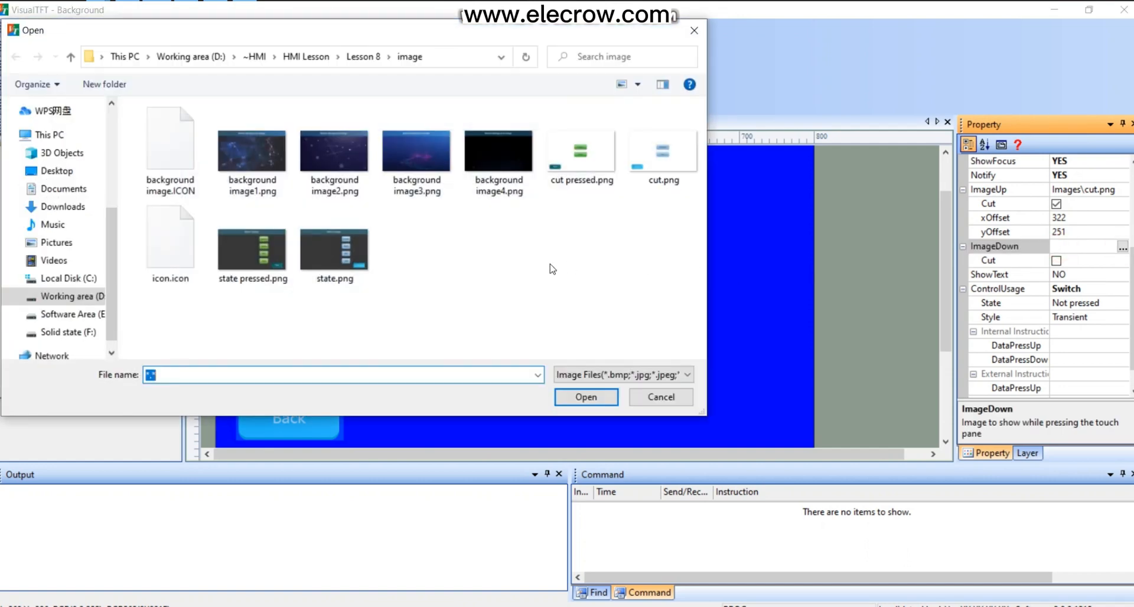
left_click(582, 155)
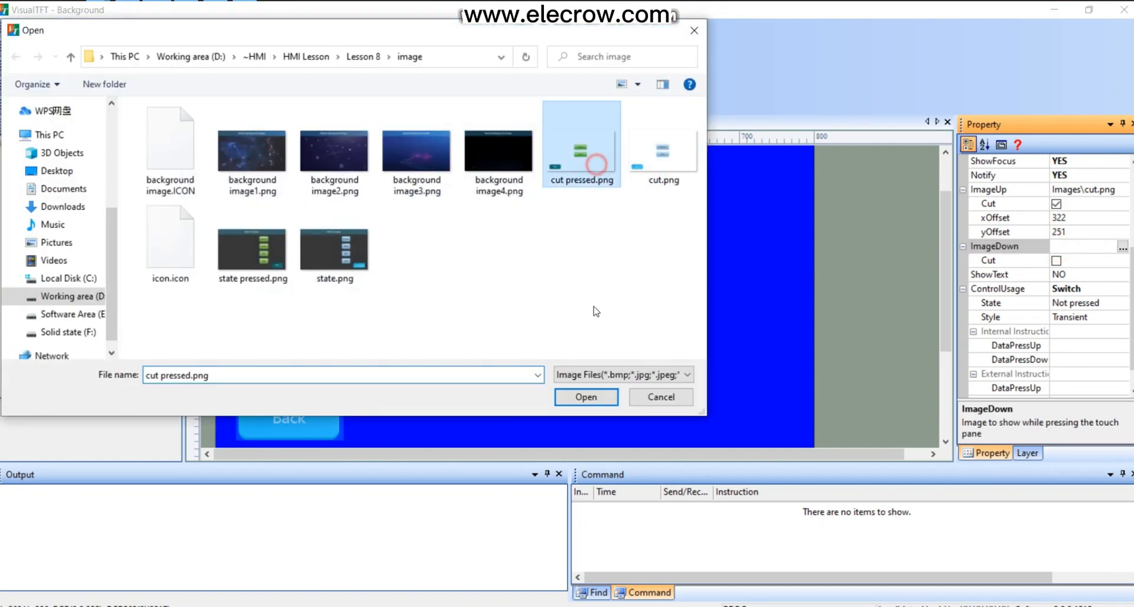
left_click(586, 396)
left_click(1056, 261)
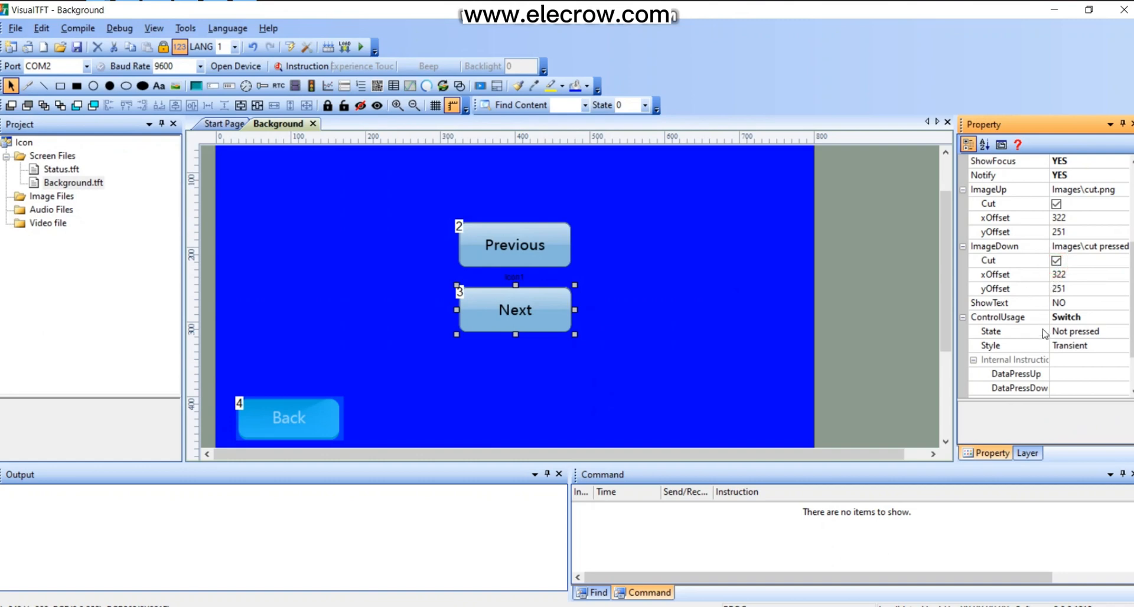
Open the Instruction Helper's ICON instructions for the Next button's internal DataPressDown.
scroll(1047, 327, "down", 1)
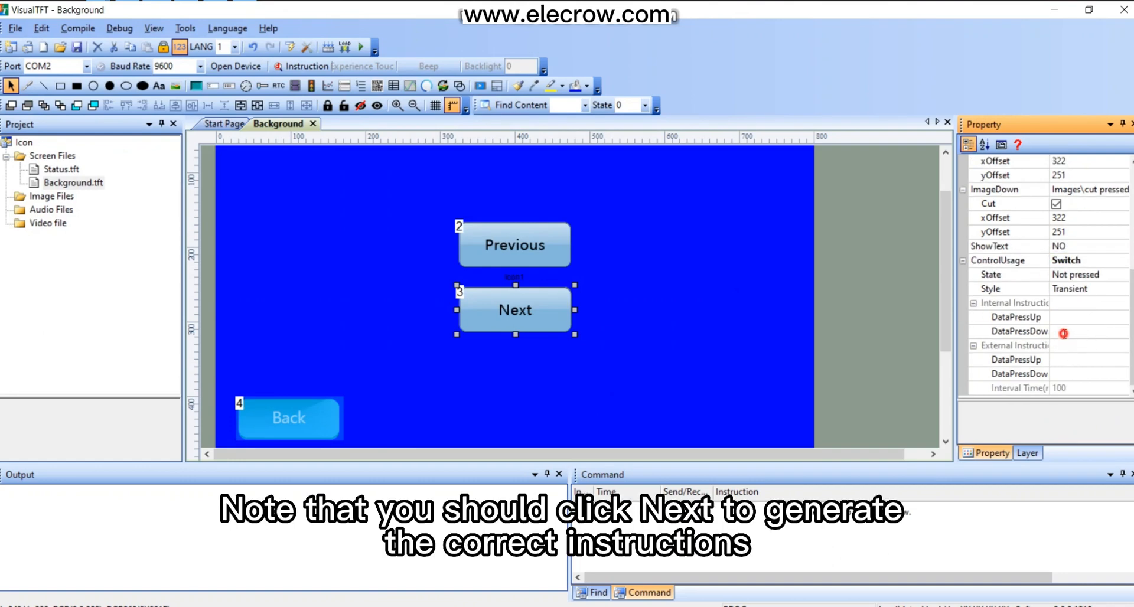
left_click(1062, 333)
left_click(1121, 332)
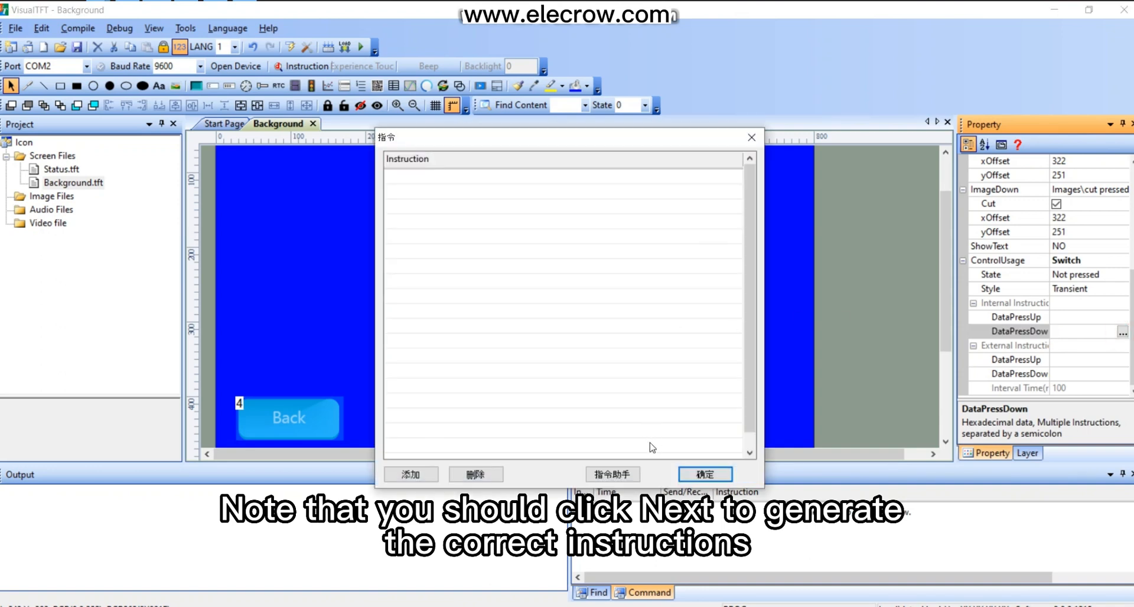
left_click(612, 474)
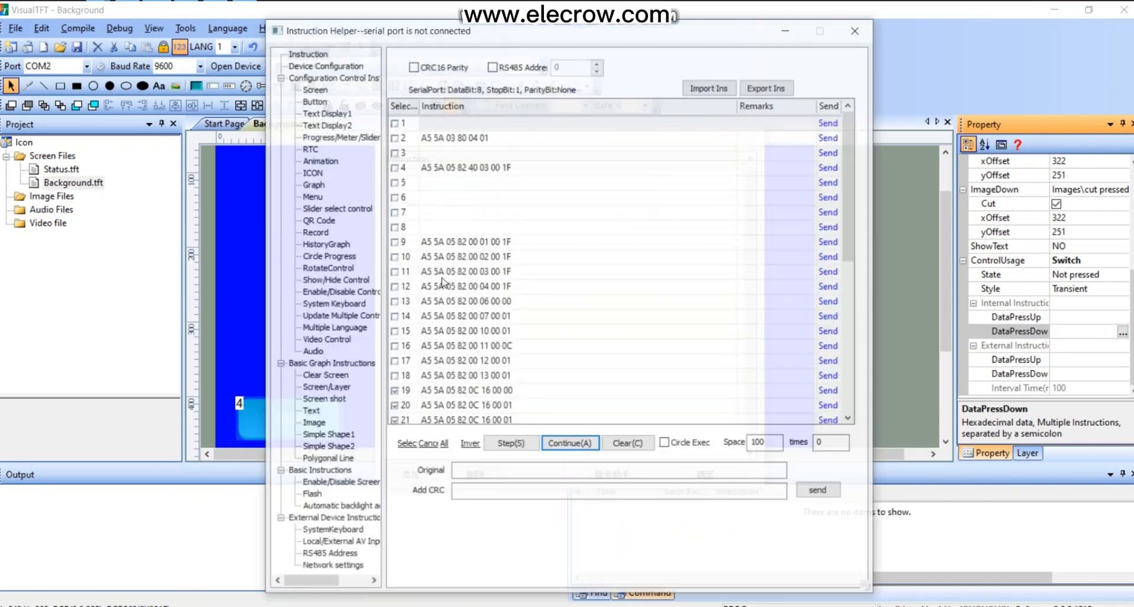
left_click_drag(544, 32, 278, 49)
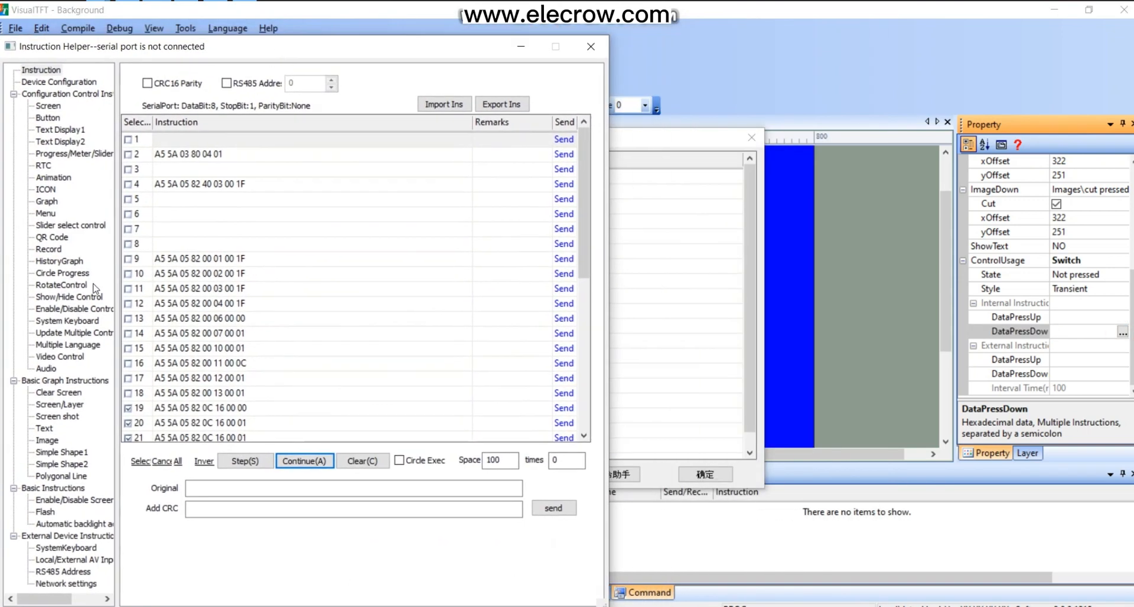
left_click(50, 189)
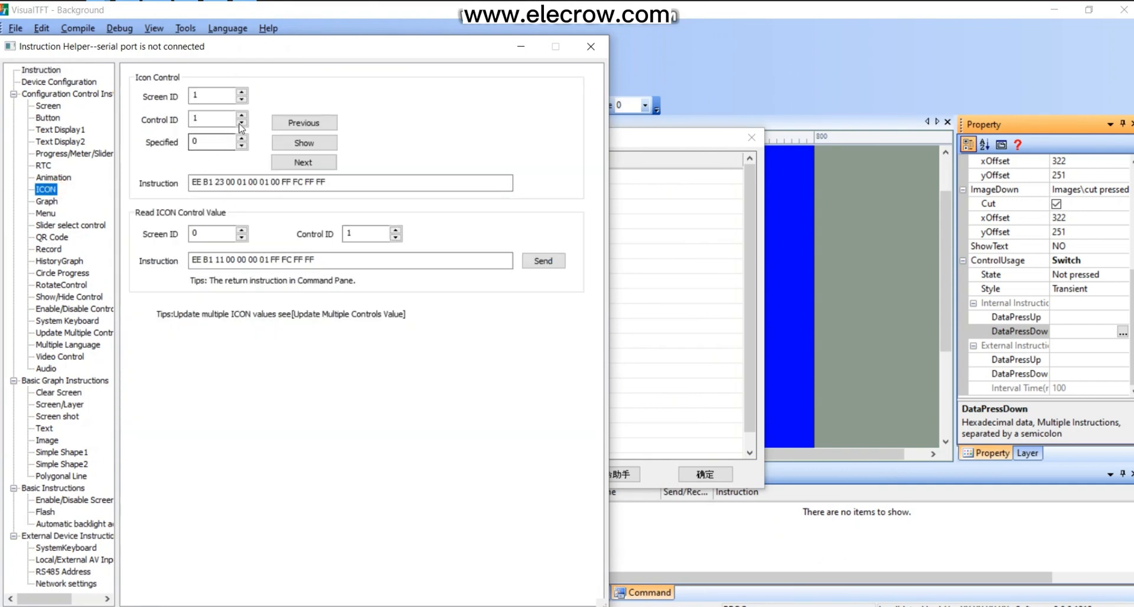
left_click(303, 161)
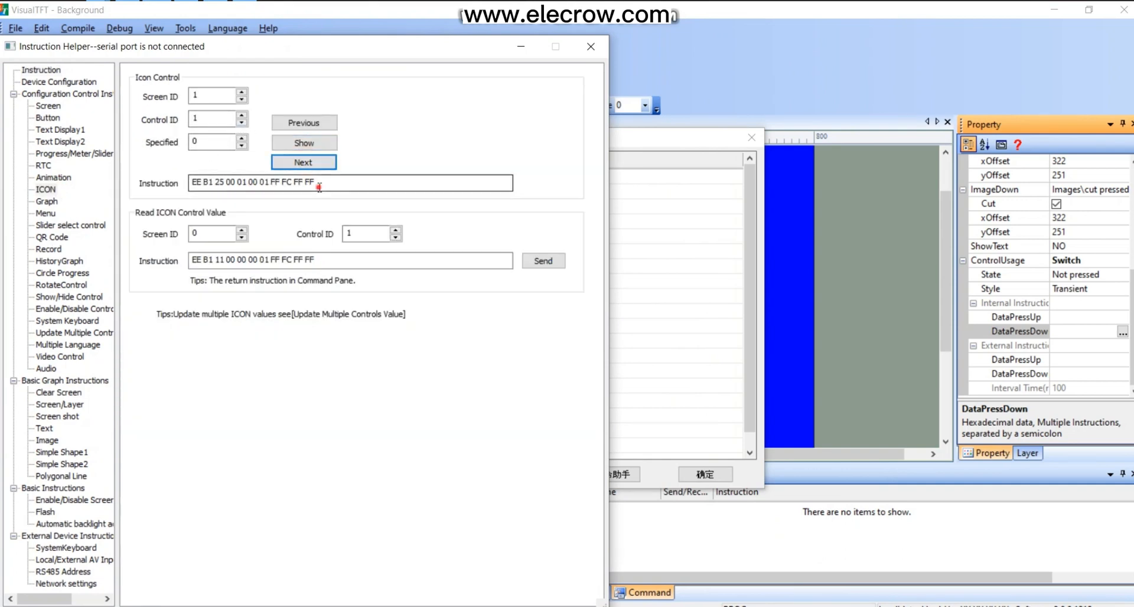
left_click_drag(319, 183, 141, 186)
key("ctrl+c")
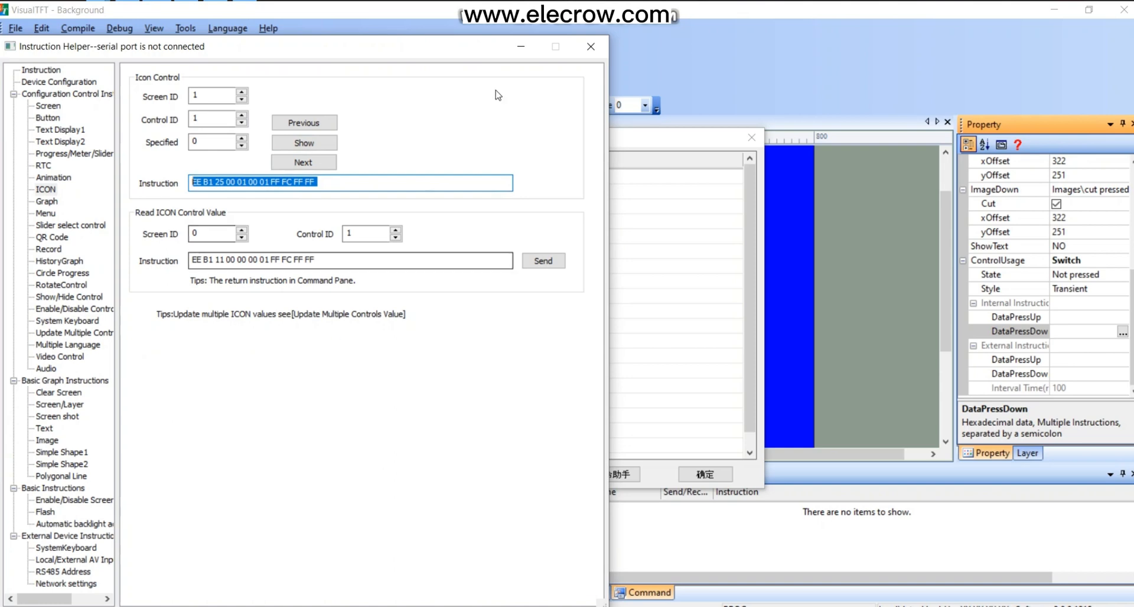
left_click(590, 46)
left_click(480, 177)
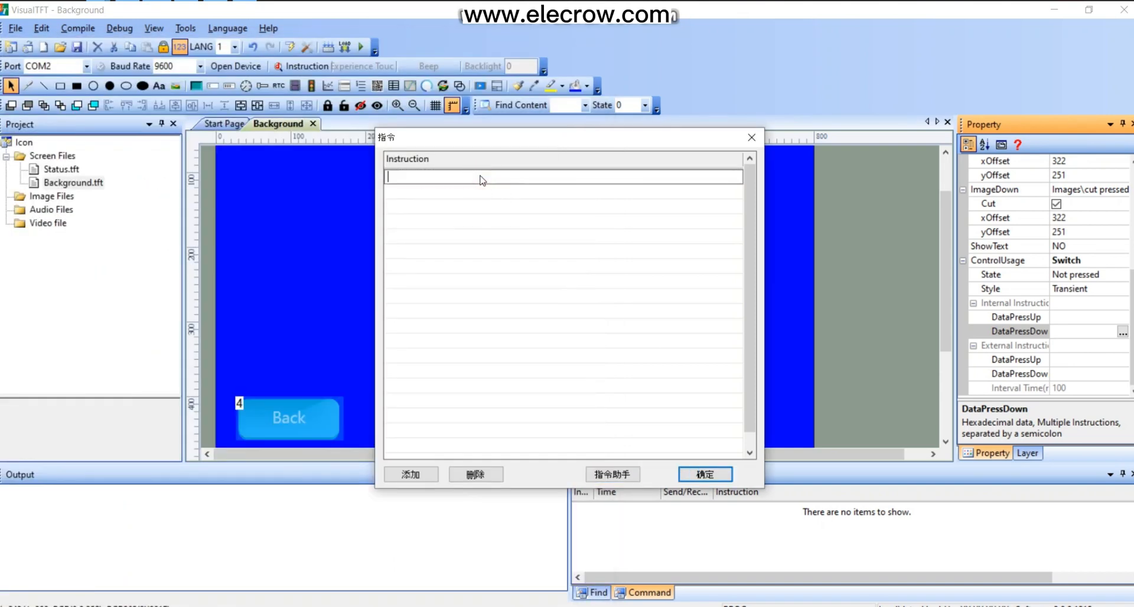
key("ctrl+v")
left_click(700, 474)
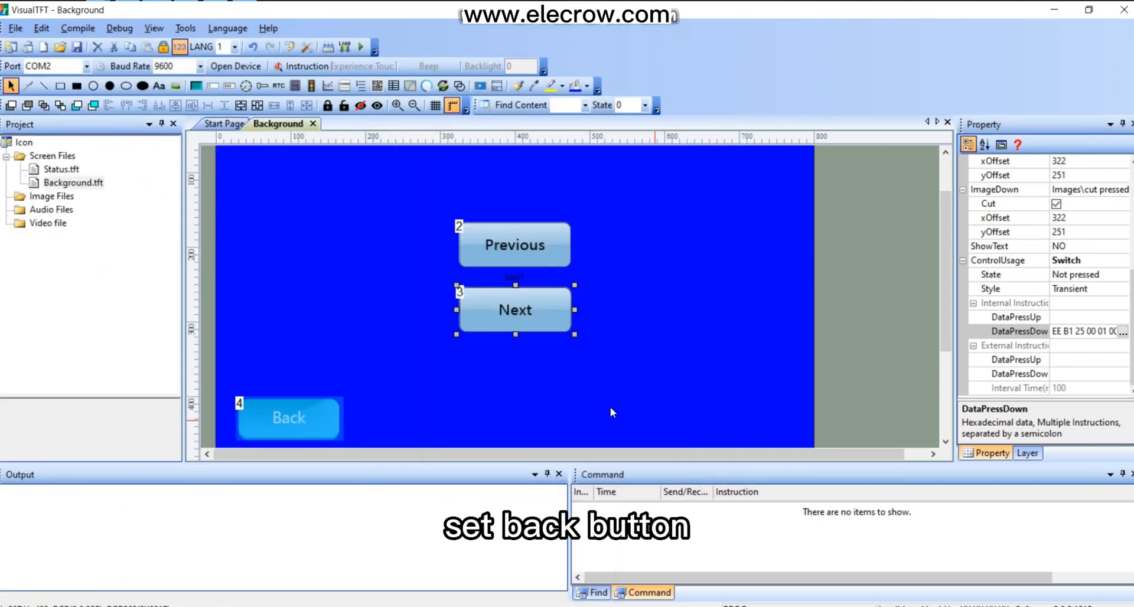
Set the Back button's ImageUp to cut.png and enable its Cut option.
left_click(297, 414)
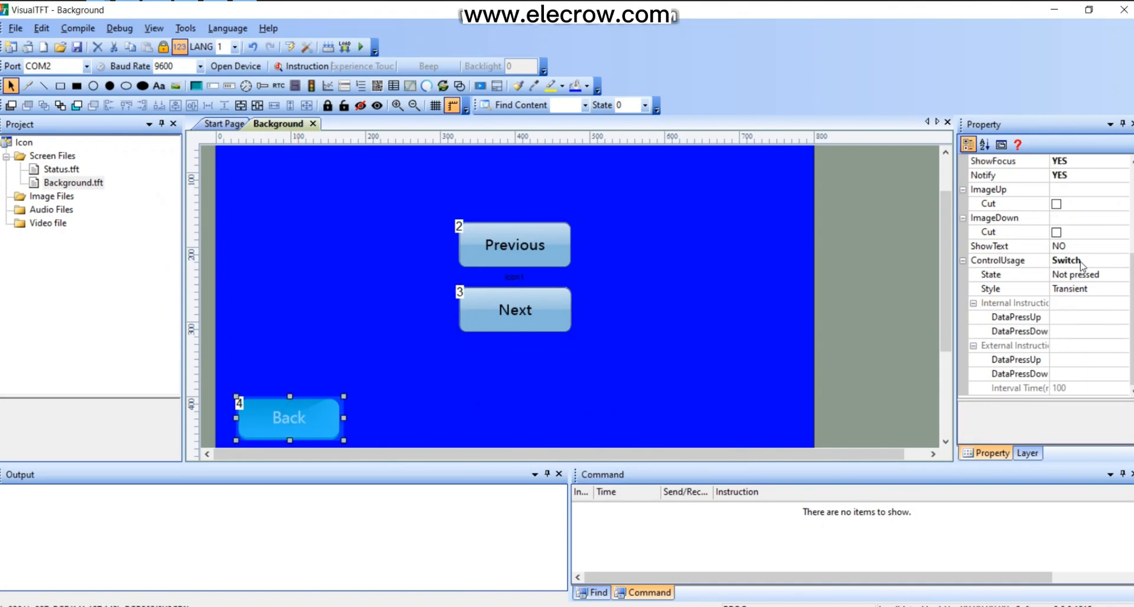
left_click(1055, 218)
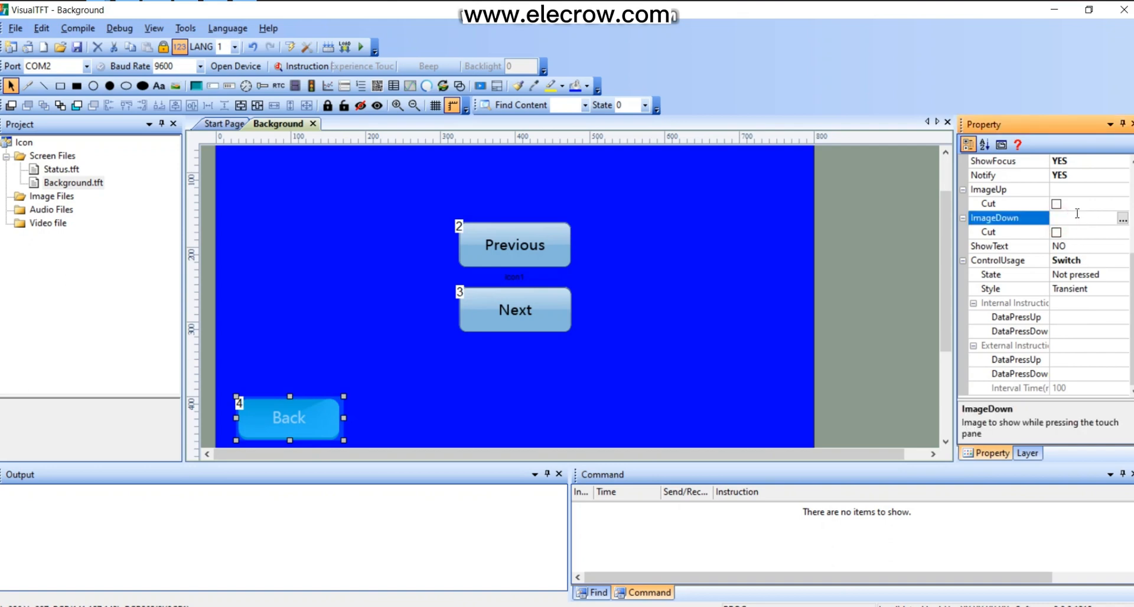
left_click(1096, 190)
left_click(1121, 189)
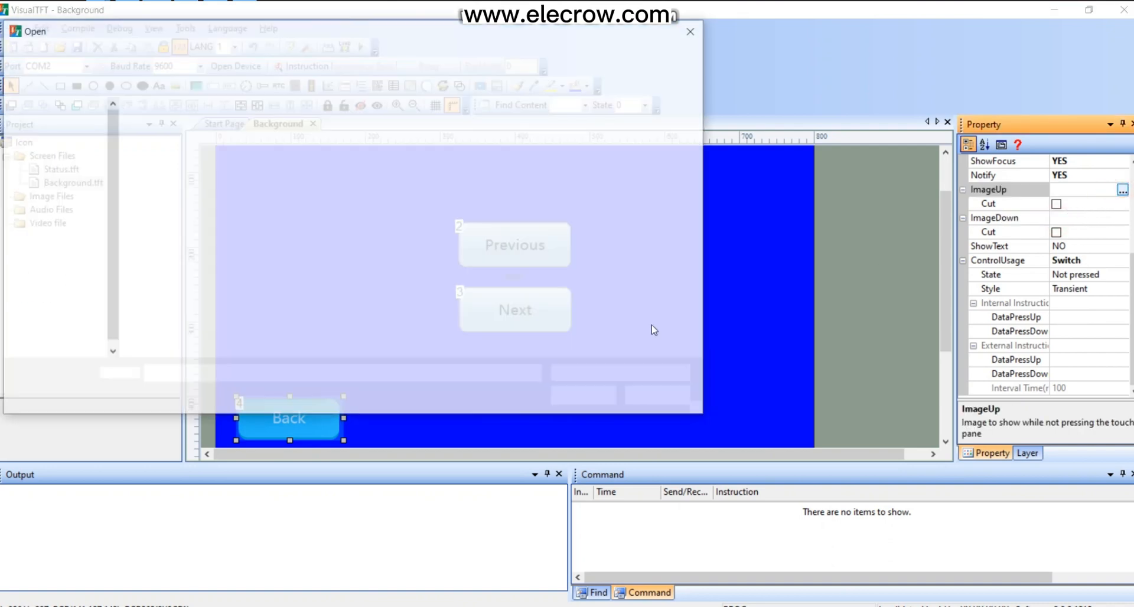
left_click(663, 159)
left_click(584, 397)
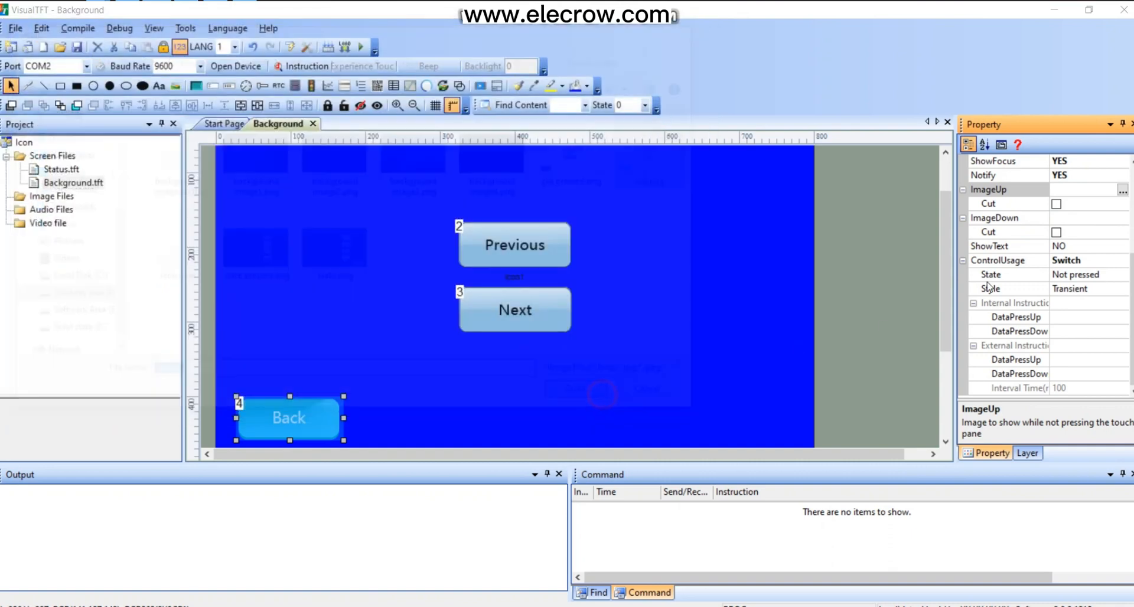
left_click(1056, 203)
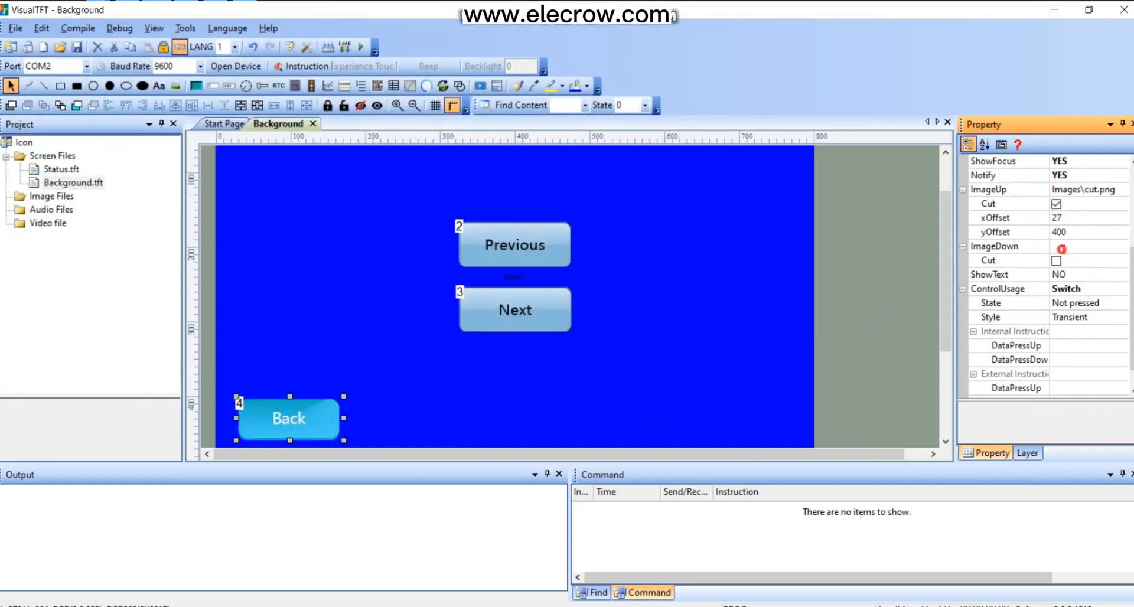
Set the Back button's ImageDown to cut pressed.png and enable its Cut option.
left_click(1061, 247)
left_click(1122, 246)
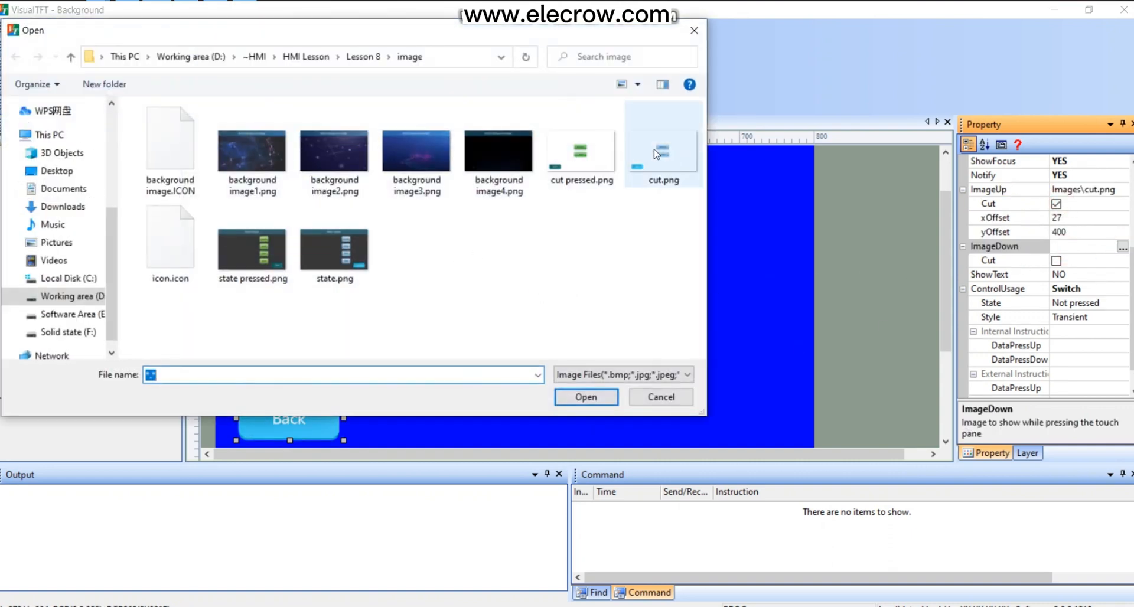
left_click(581, 155)
left_click(586, 397)
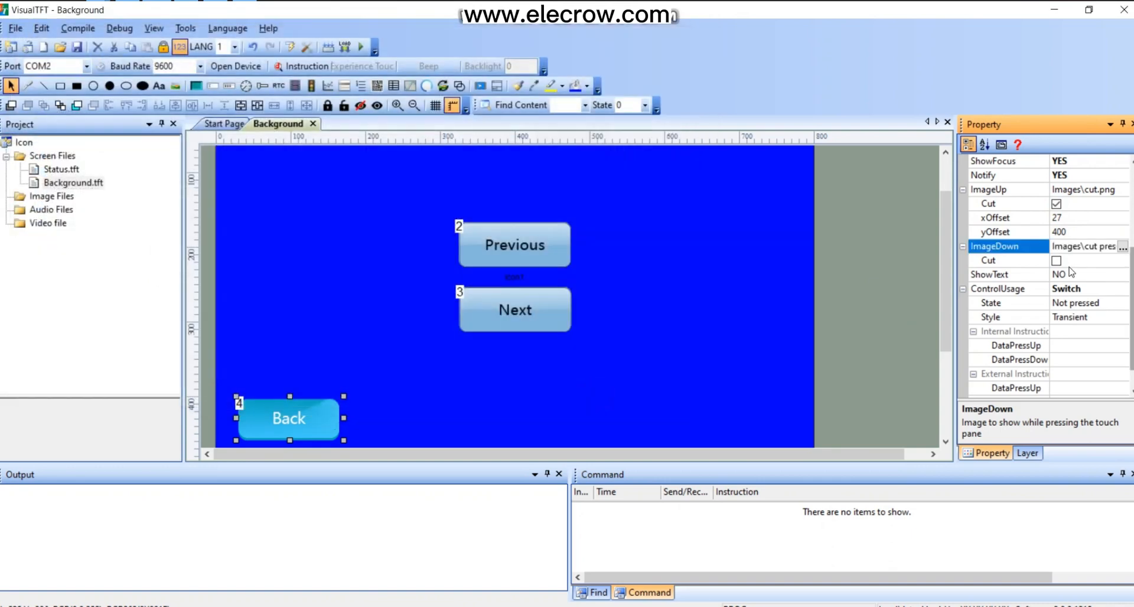
left_click(1056, 260)
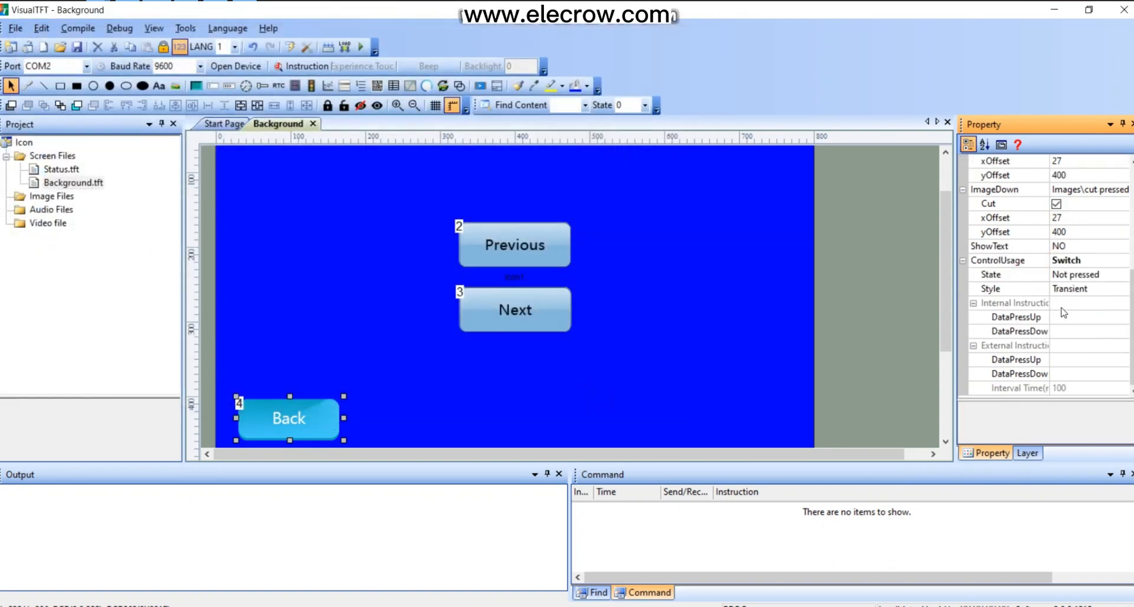
Set the Back button's ControlUsage to ChangeScreen with Status as the target screen.
left_click(1081, 260)
left_click(1073, 276)
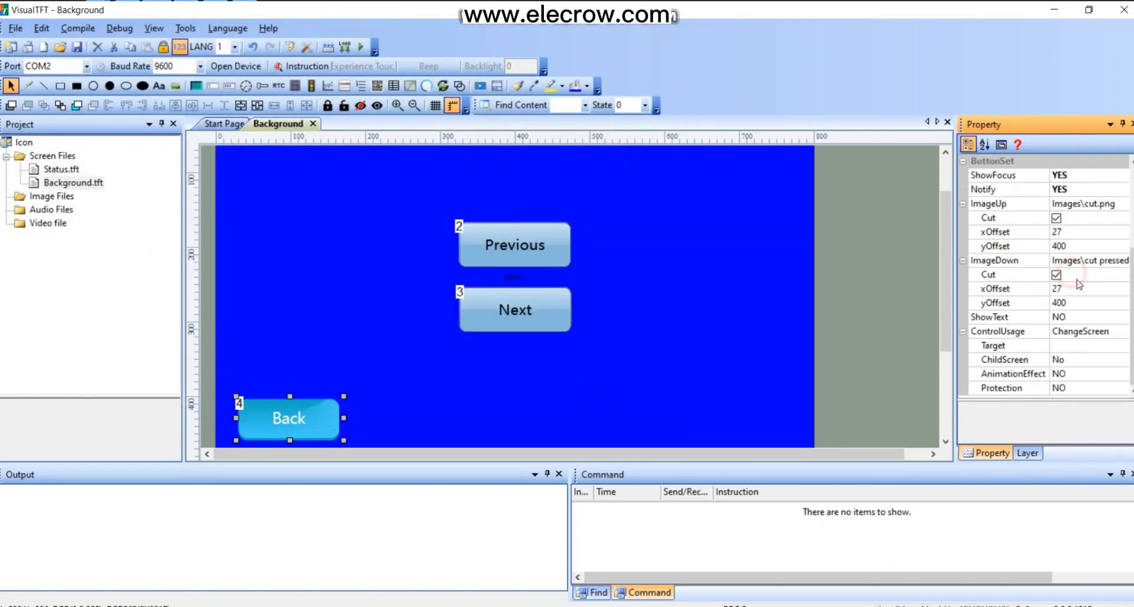
left_click(1072, 334)
left_click(1072, 335)
left_click(1073, 348)
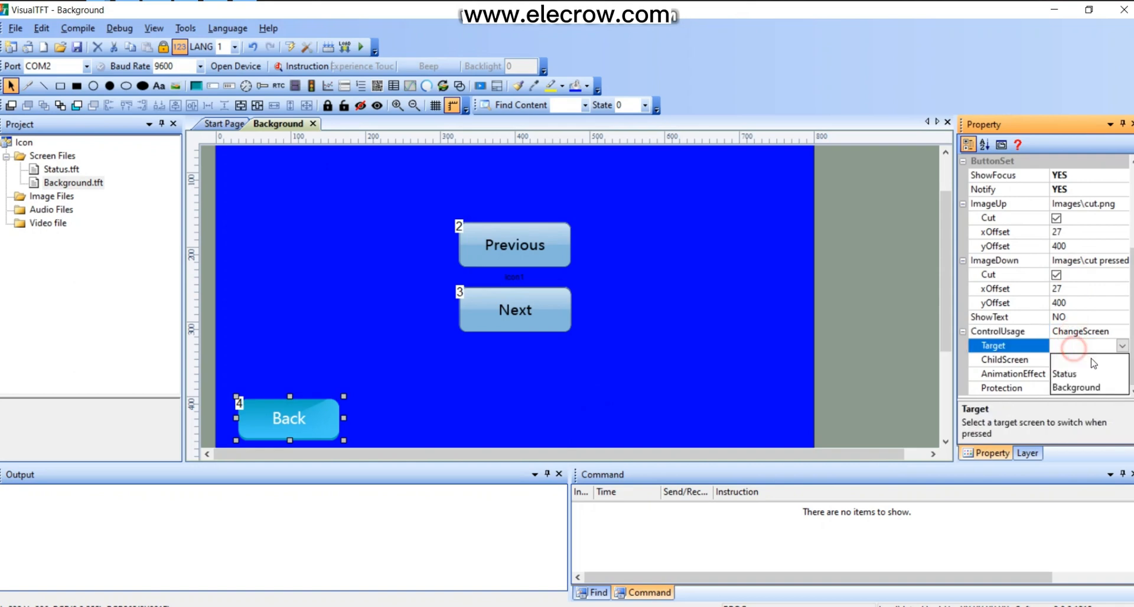
left_click(1083, 374)
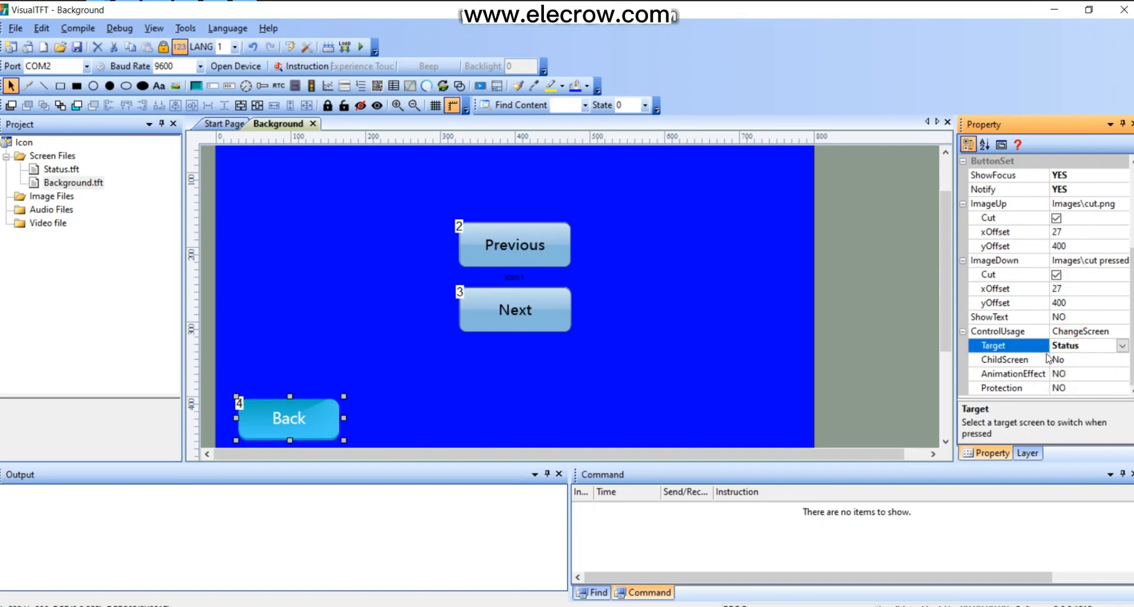
Load background image.ICON into the full-page icon control and set its AlphaBlend to Mixed with the Background.
left_click(598, 353)
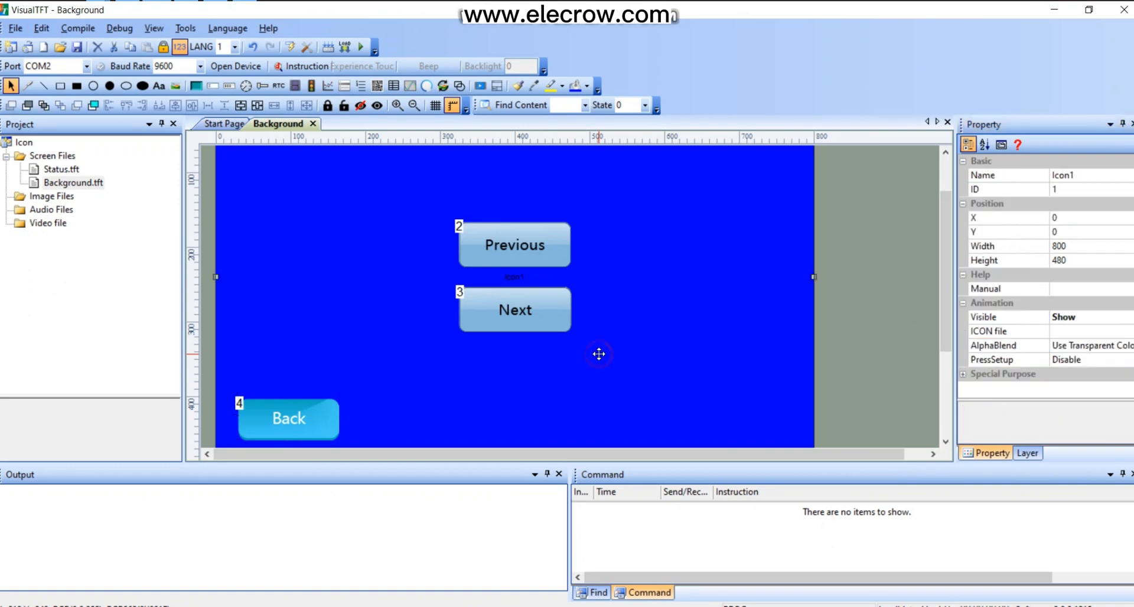
scroll(599, 354, "up", 2)
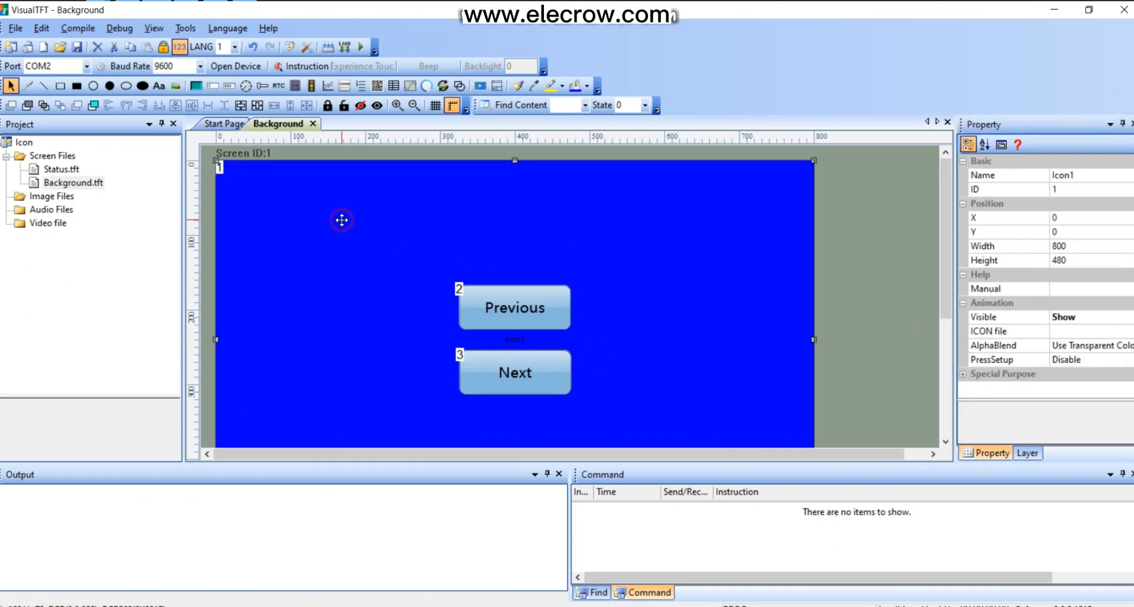
left_click(1075, 330)
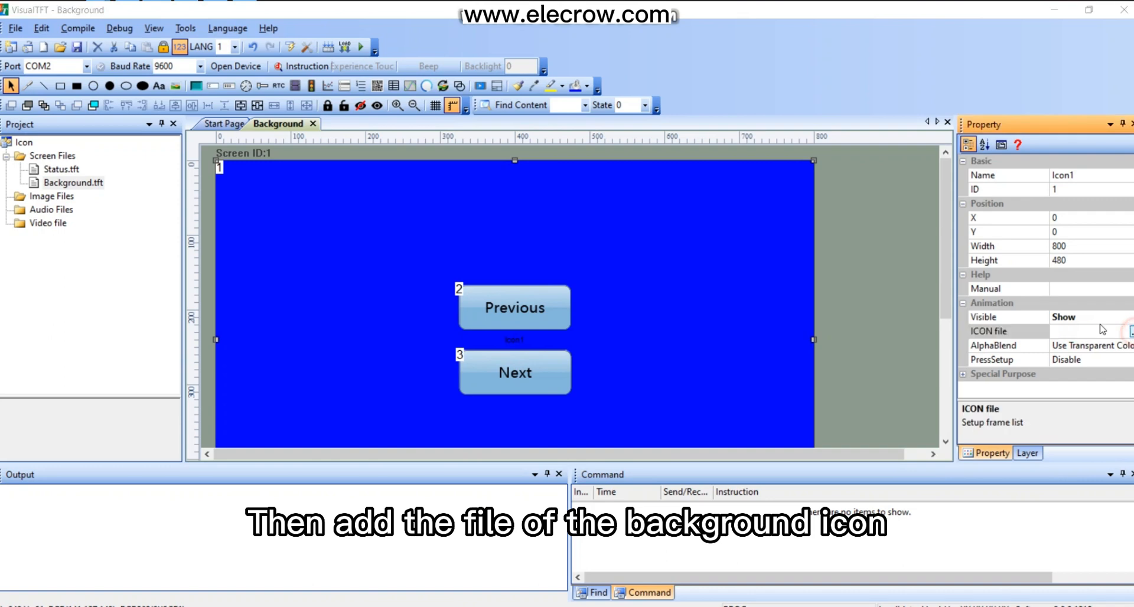
left_click(1130, 331)
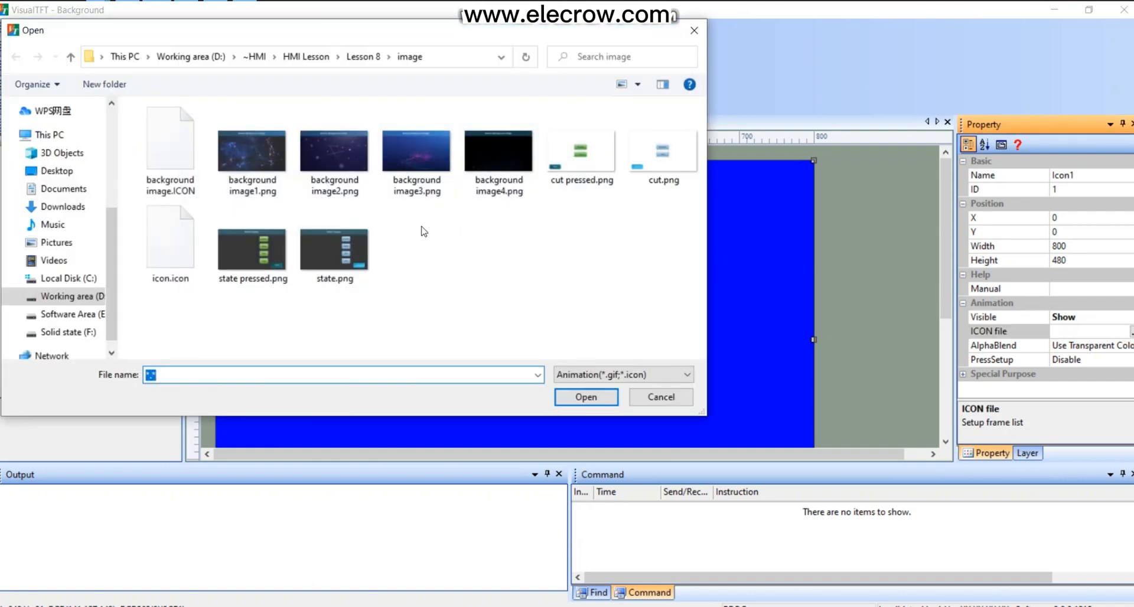
left_click(171, 151)
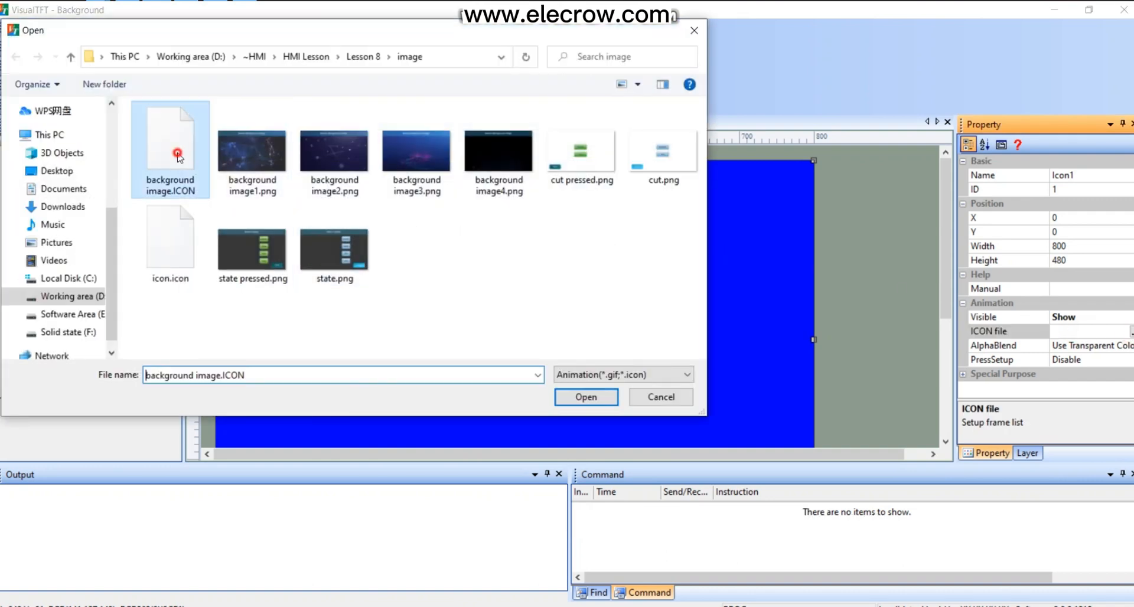
left_click(578, 400)
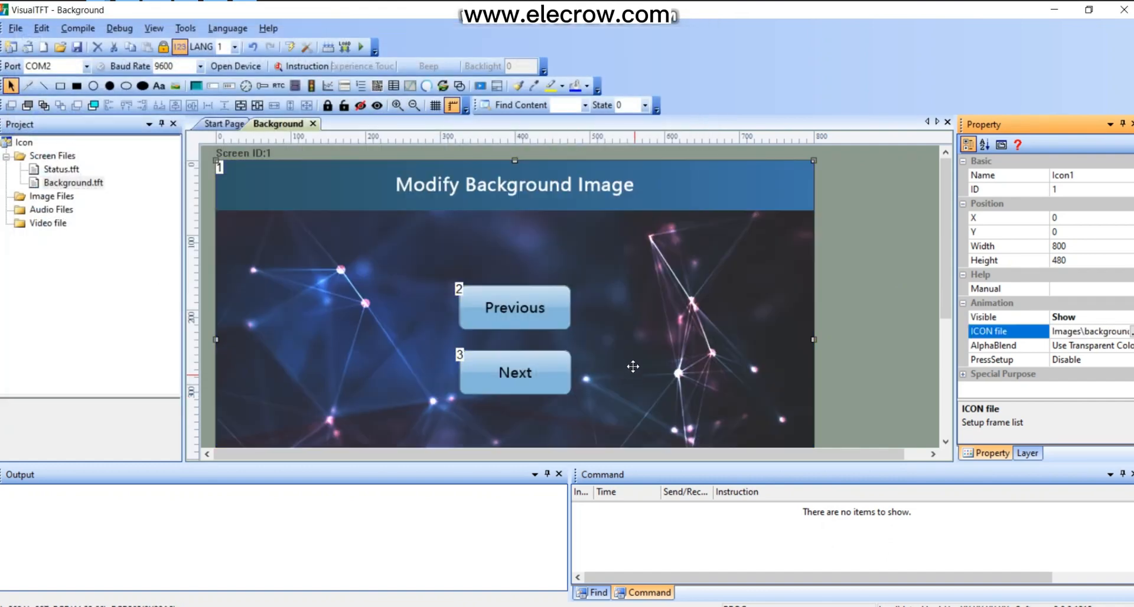
scroll(632, 366, "down", 3)
scroll(632, 362, "up", 2)
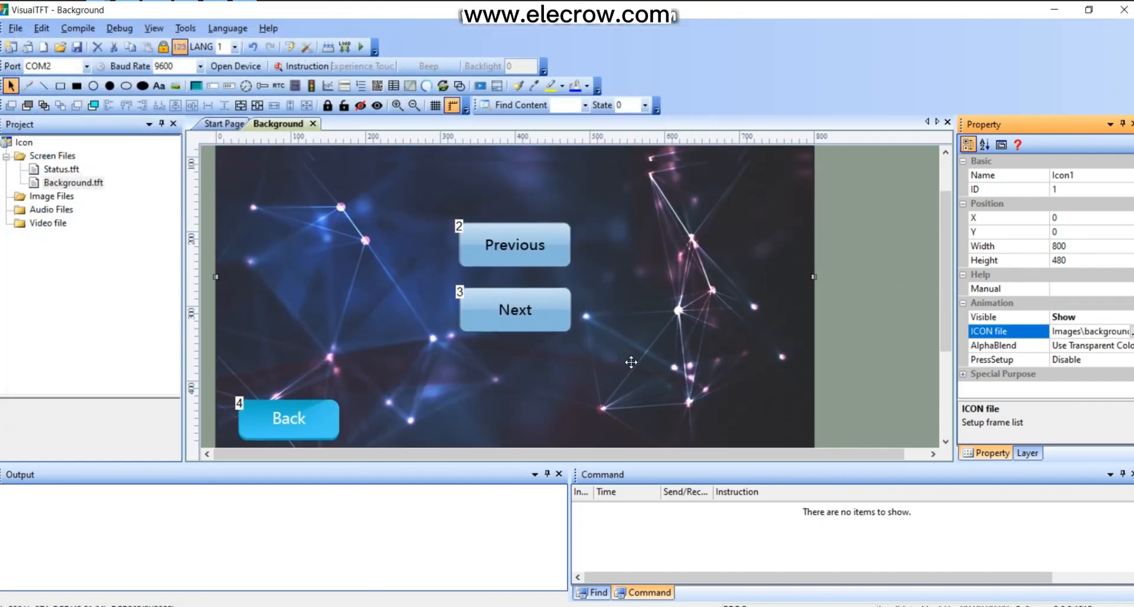
left_click(1066, 349)
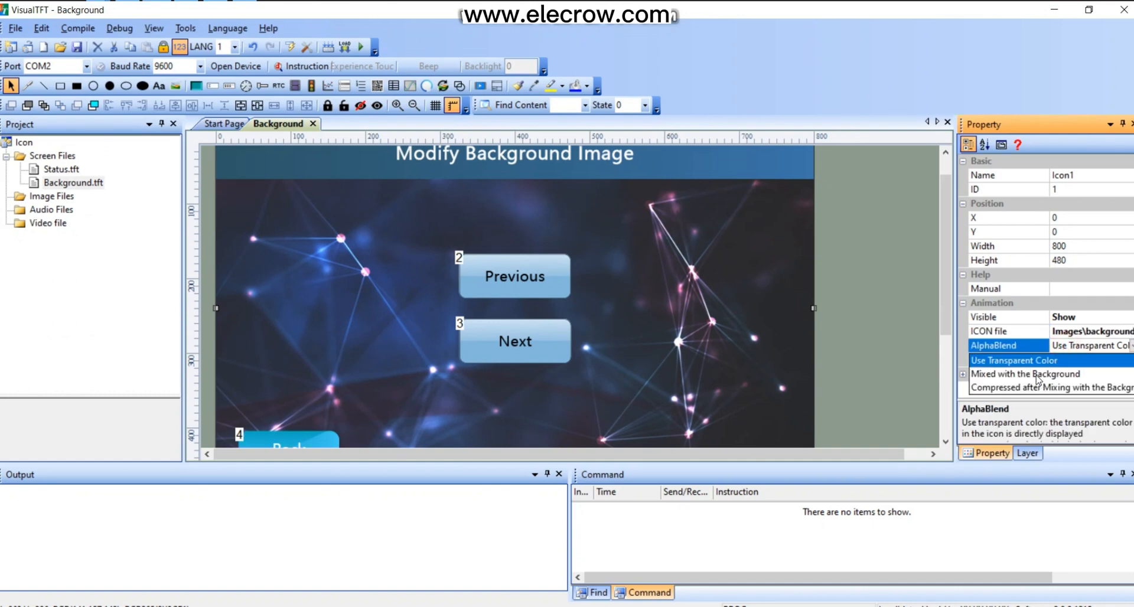
left_click(1037, 377)
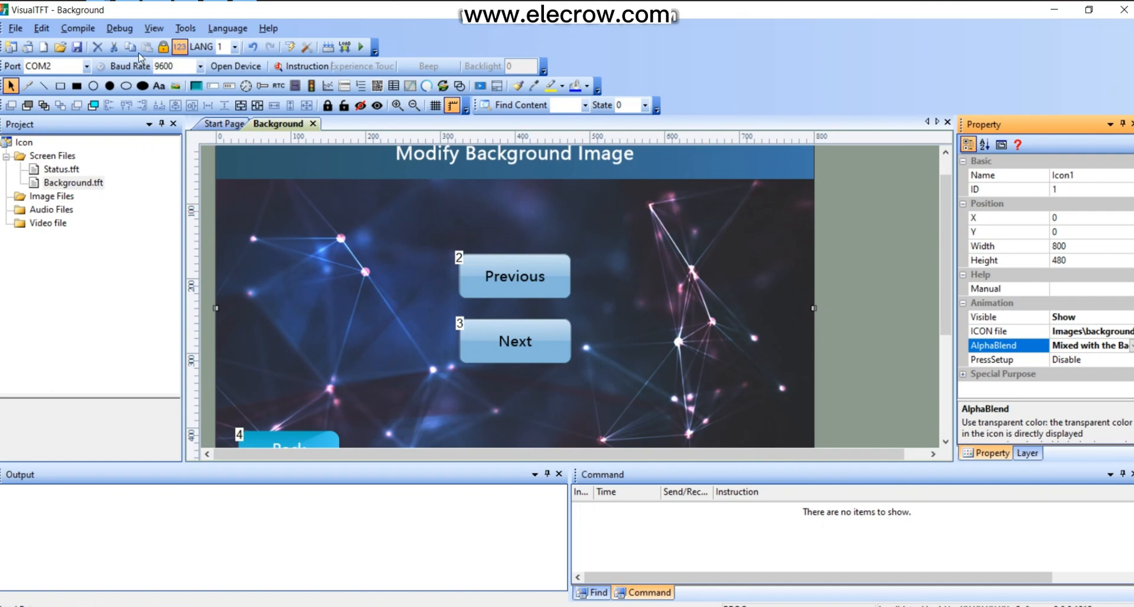
Run the project in the simulator and go from the Status Display page to the Modify Background Image page.
left_click(120, 28)
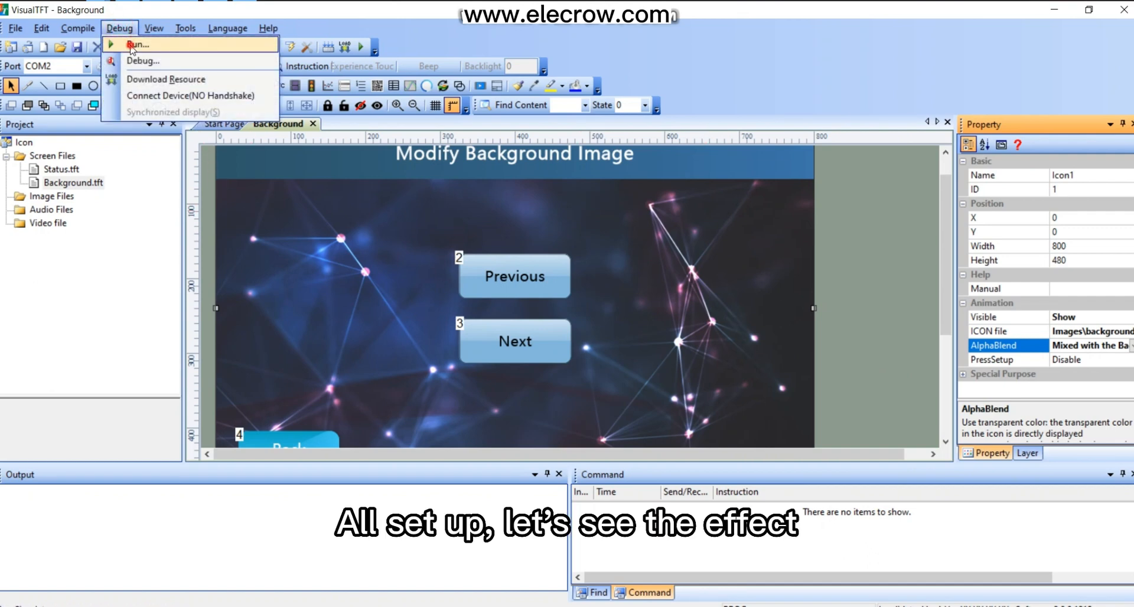
left_click(131, 46)
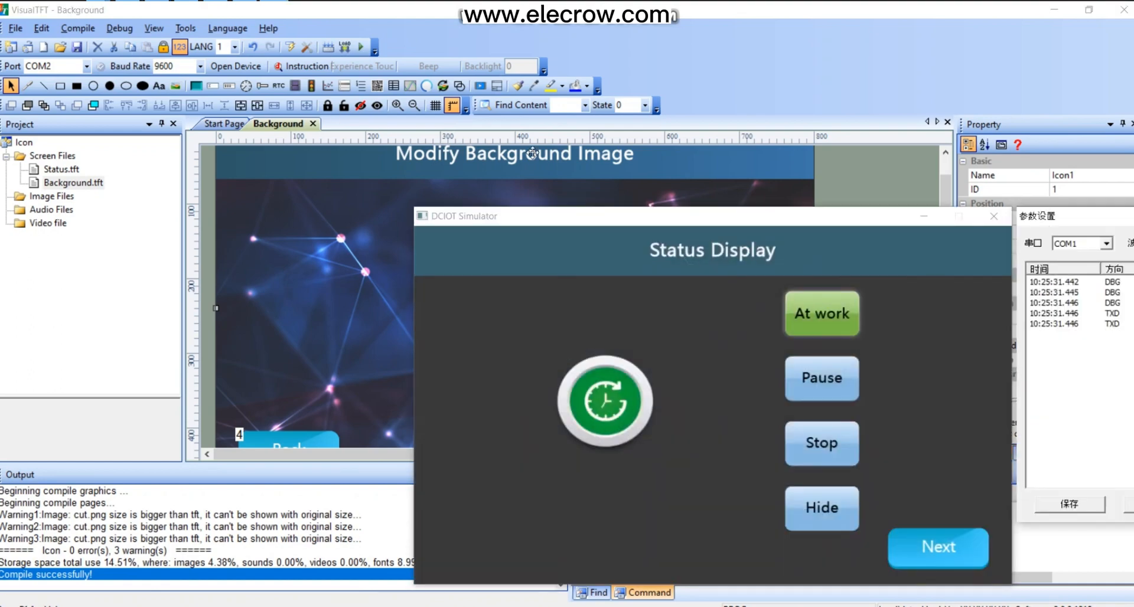
left_click_drag(744, 216, 475, 100)
left_click(645, 423)
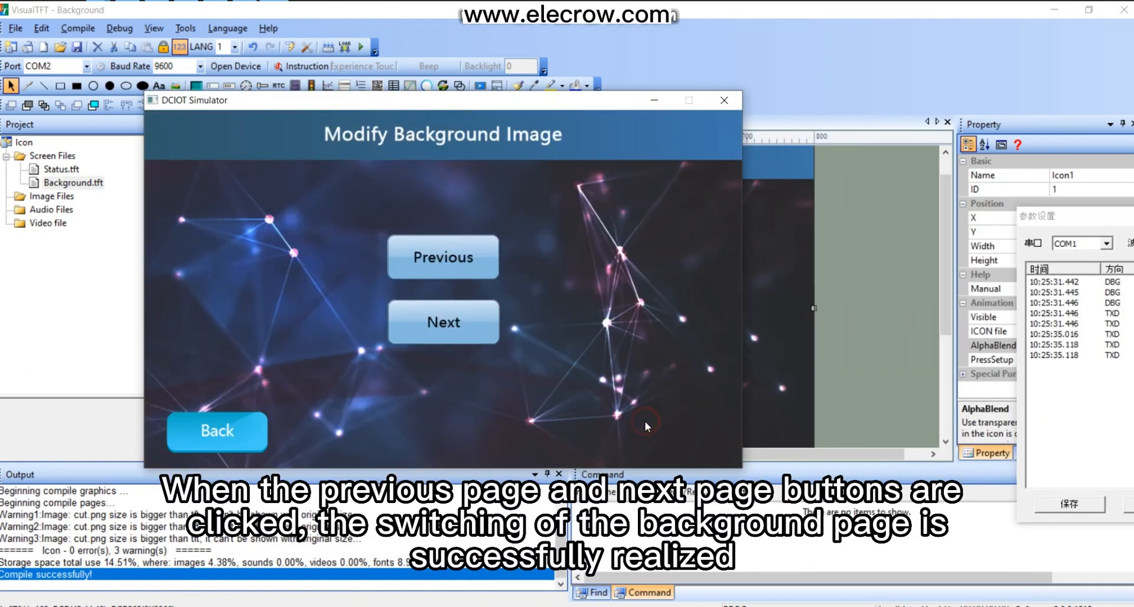
Test the Previous and Next buttons in the simulator by switching backgrounds repeatedly in both directions.
left_click(442, 269)
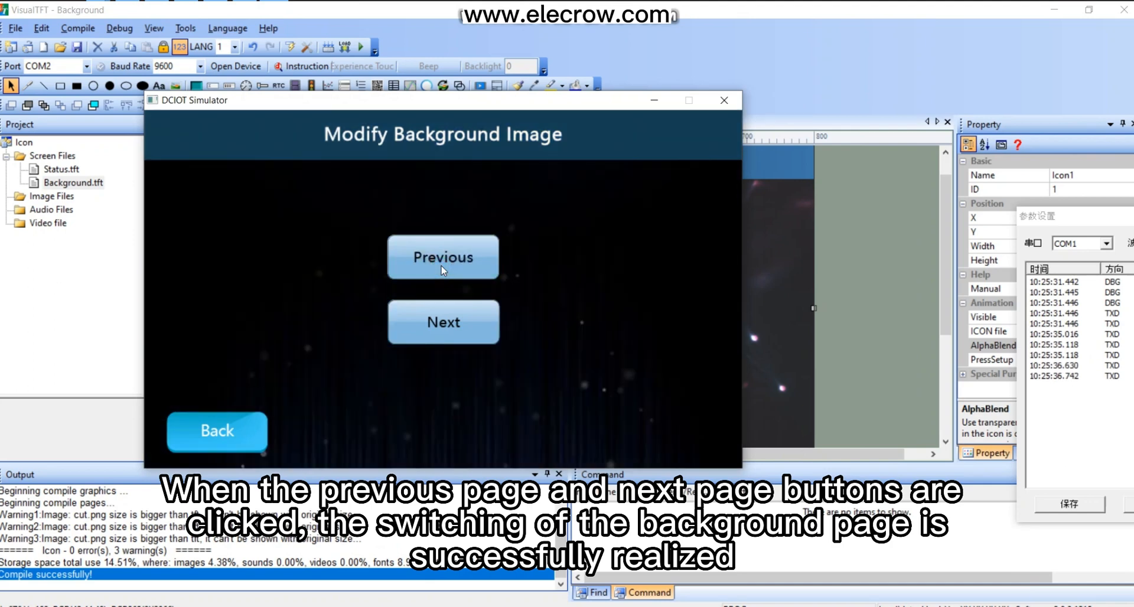
left_click(442, 268)
left_click(443, 269)
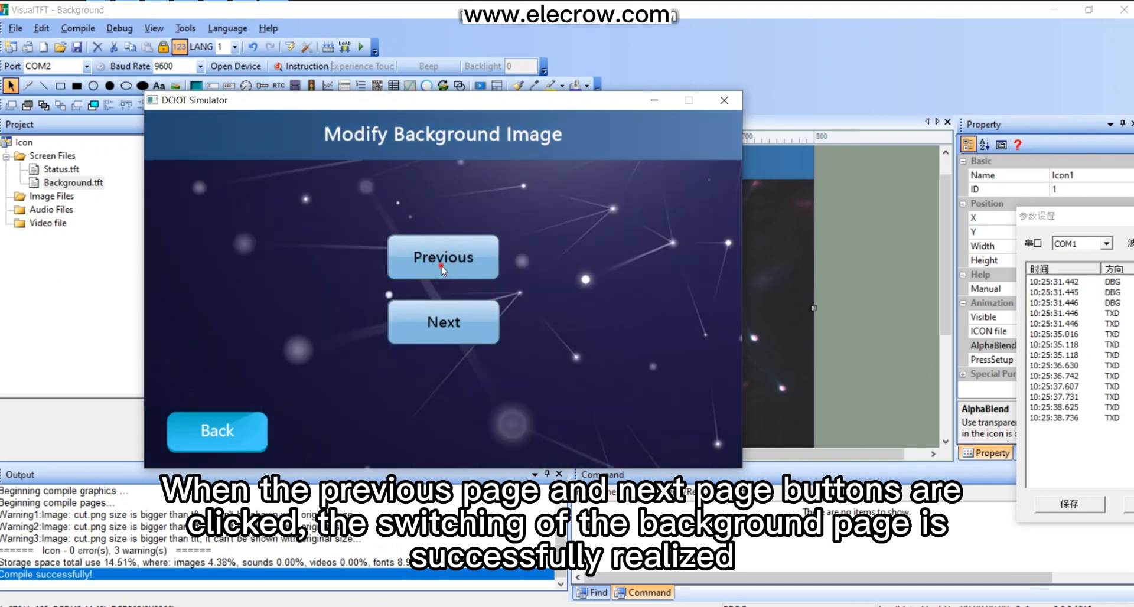
left_click(443, 269)
left_click(444, 324)
left_click(443, 323)
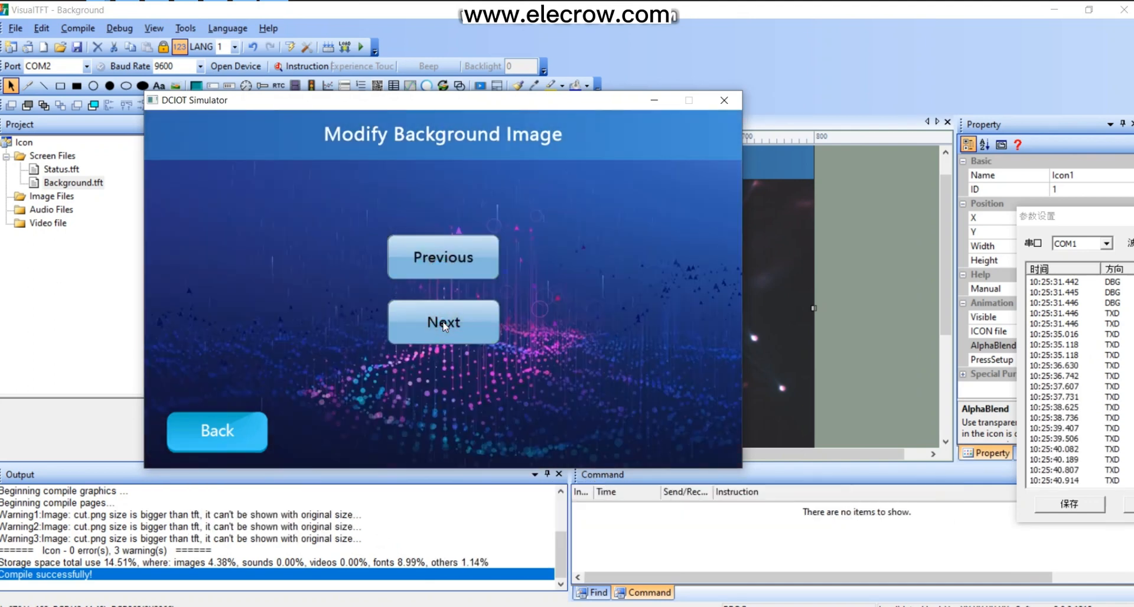
left_click(444, 323)
left_click(460, 260)
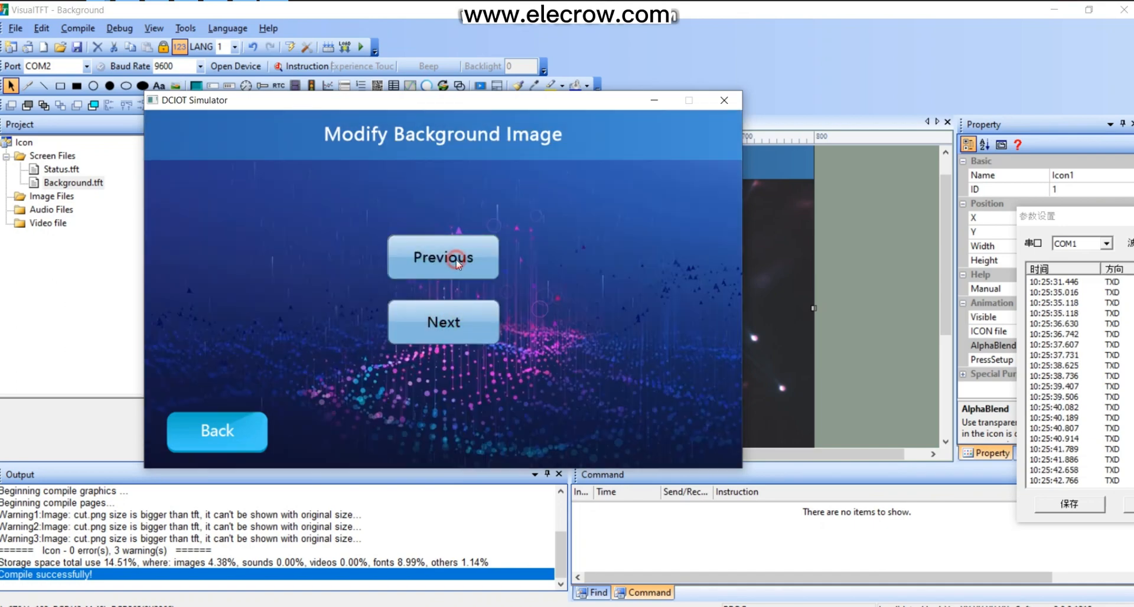
left_click(446, 323)
left_click(449, 269)
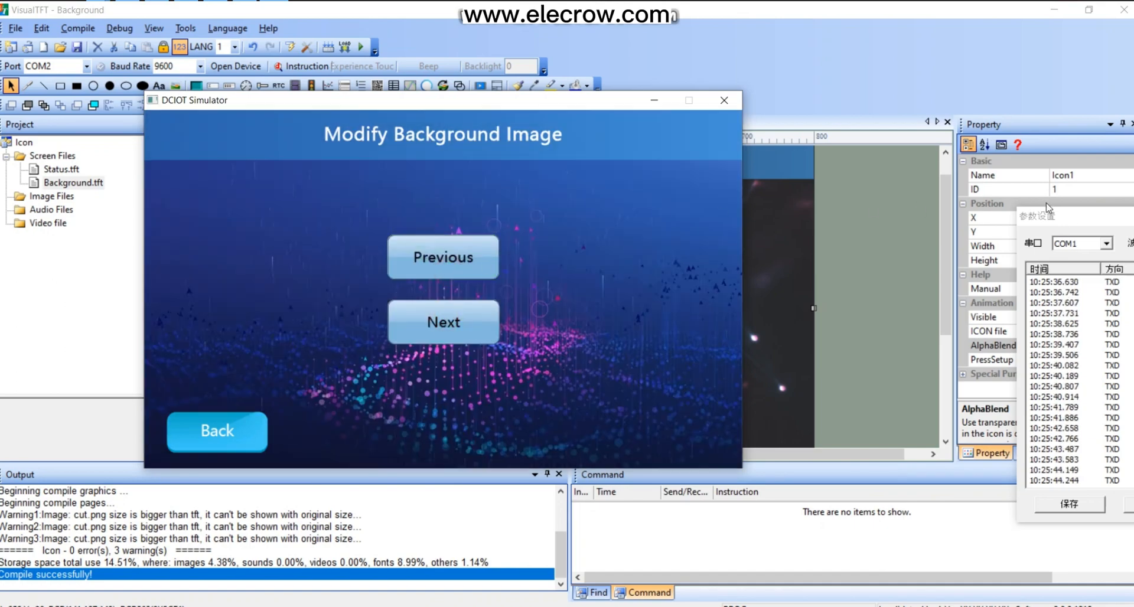
Open serial port COM1 in the simulator's parameter settings and keep the simulator window on top.
left_click_drag(1074, 222, 783, 181)
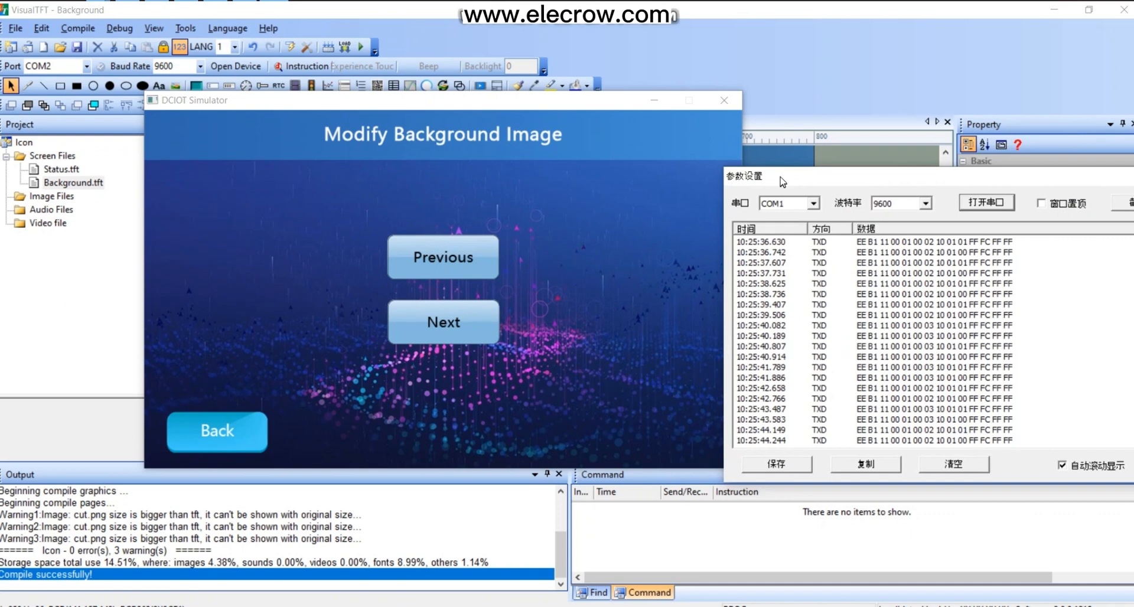
left_click(982, 203)
left_click(590, 106)
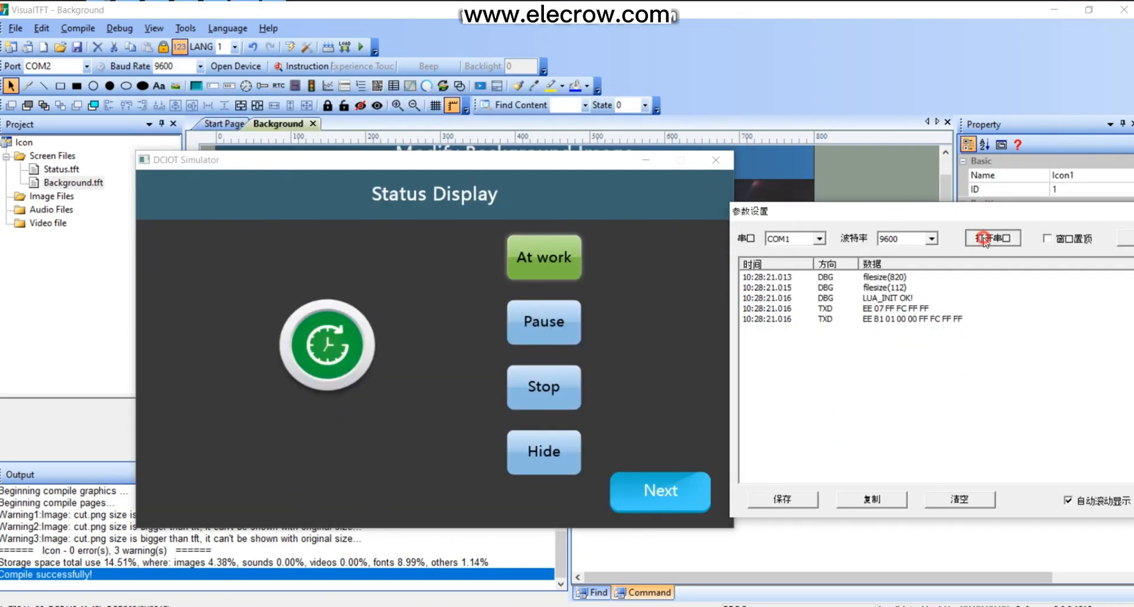
left_click(985, 239)
left_click(1047, 240)
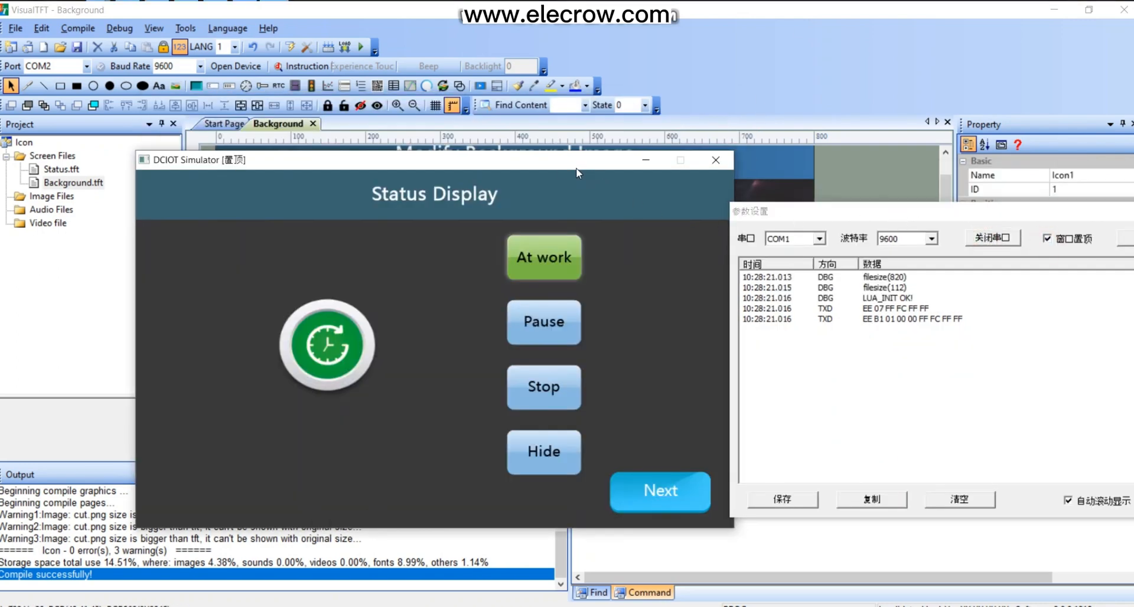
Connect VisualTFT to the device on COM2 at 9600 baud and open the ICON control instructions in the Instruction Helper.
left_click_drag(577, 172, 452, 165)
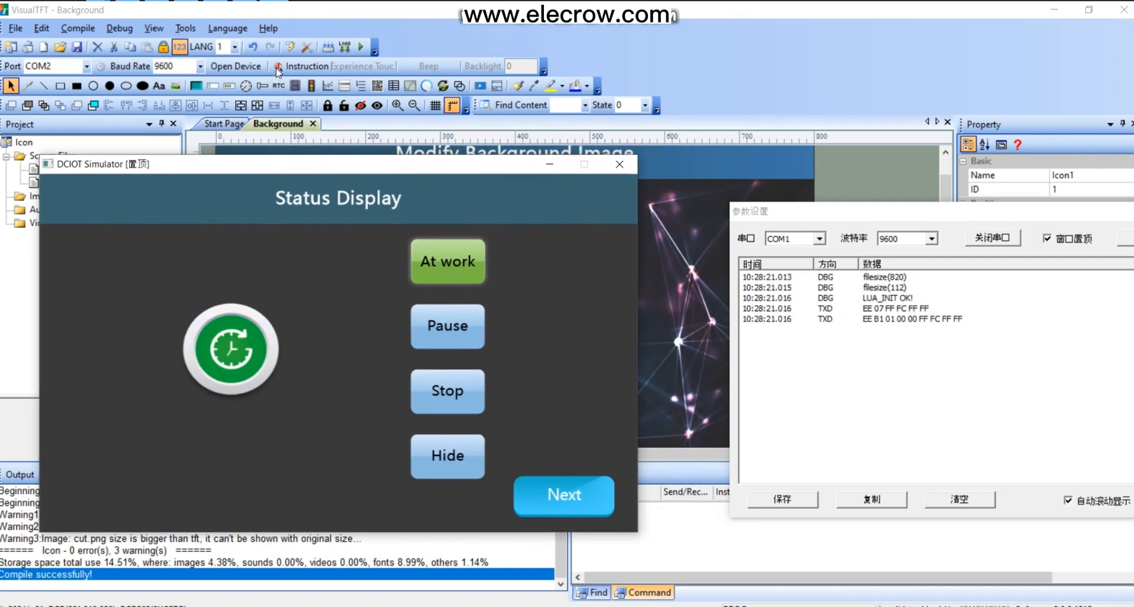
left_click(233, 70)
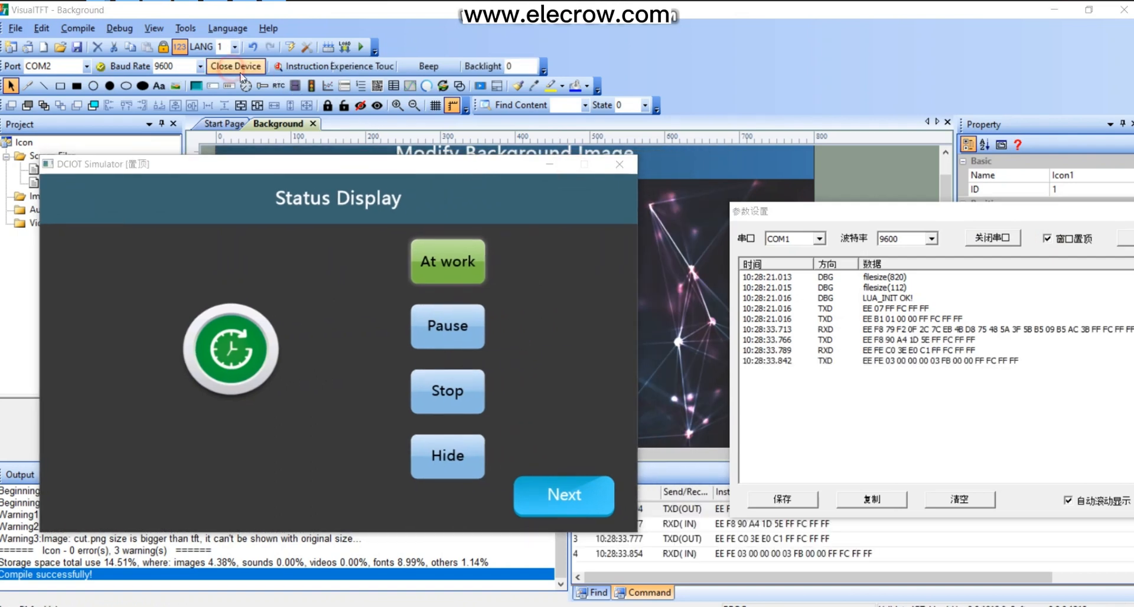
left_click(316, 69)
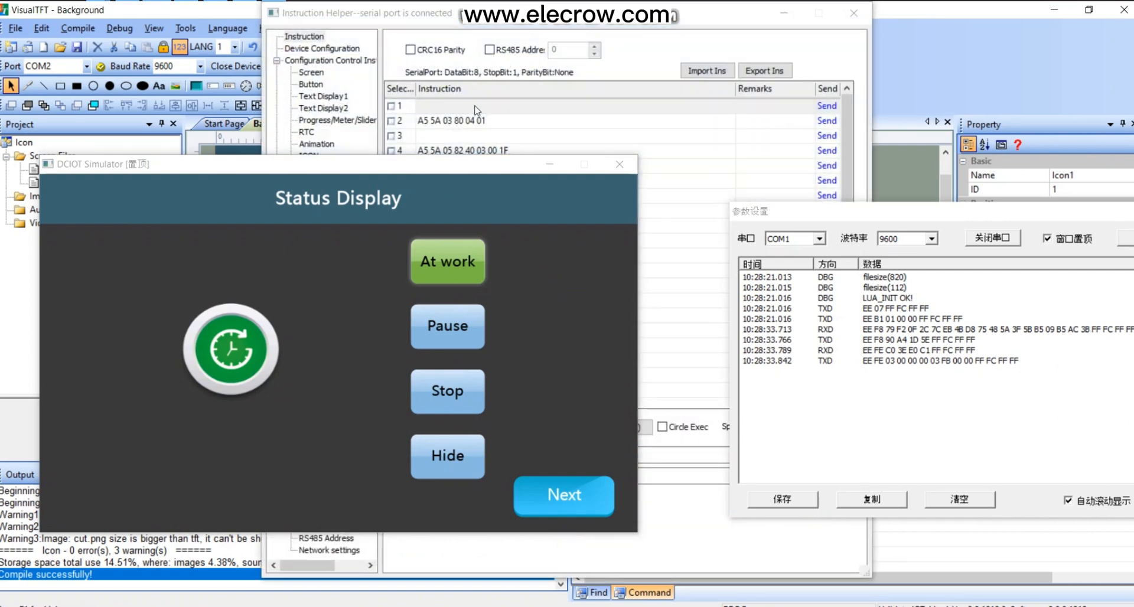
left_click_drag(324, 158, 326, 188)
left_click(309, 156)
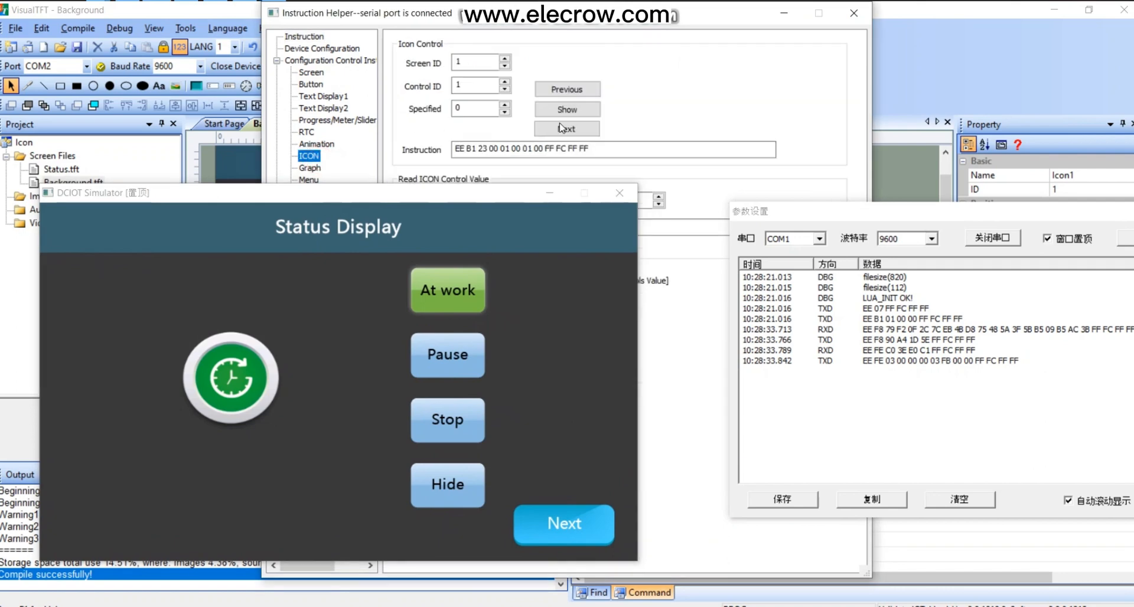
Send the Previous instruction for screen ID 1, control ID 1, and repeat it twice with the simulator on the Modify Background Image page.
left_click(562, 92)
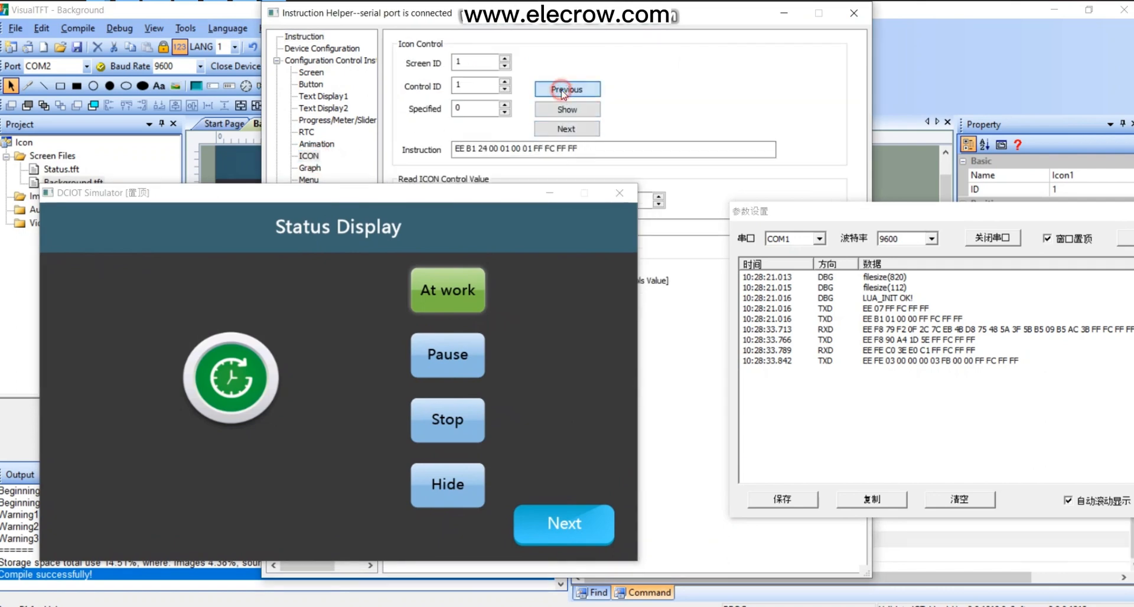
left_click(568, 541)
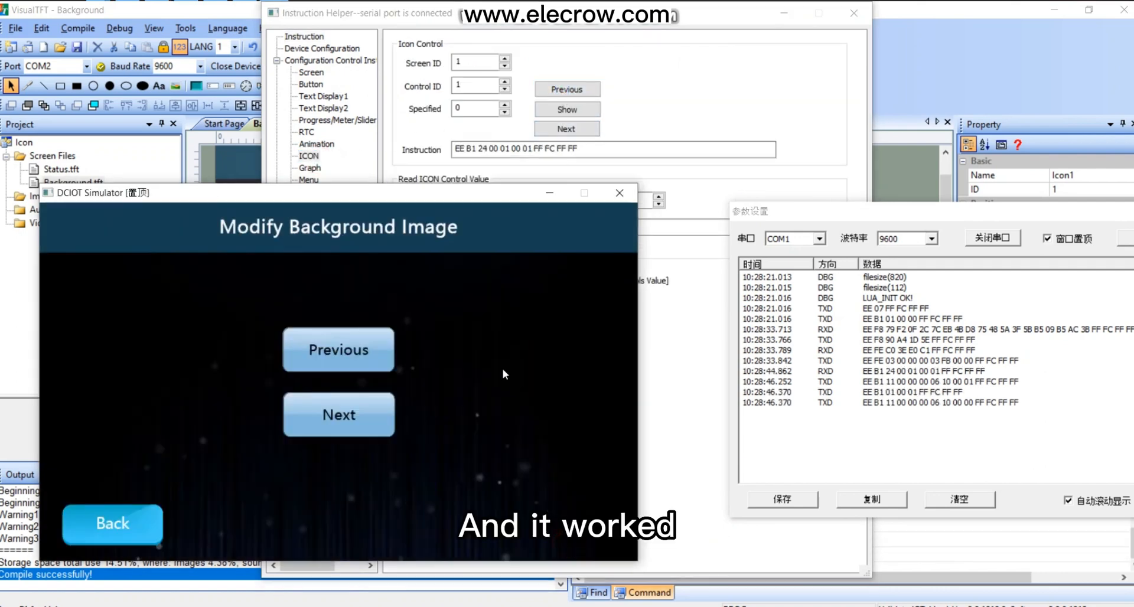
left_click(560, 90)
left_click(559, 89)
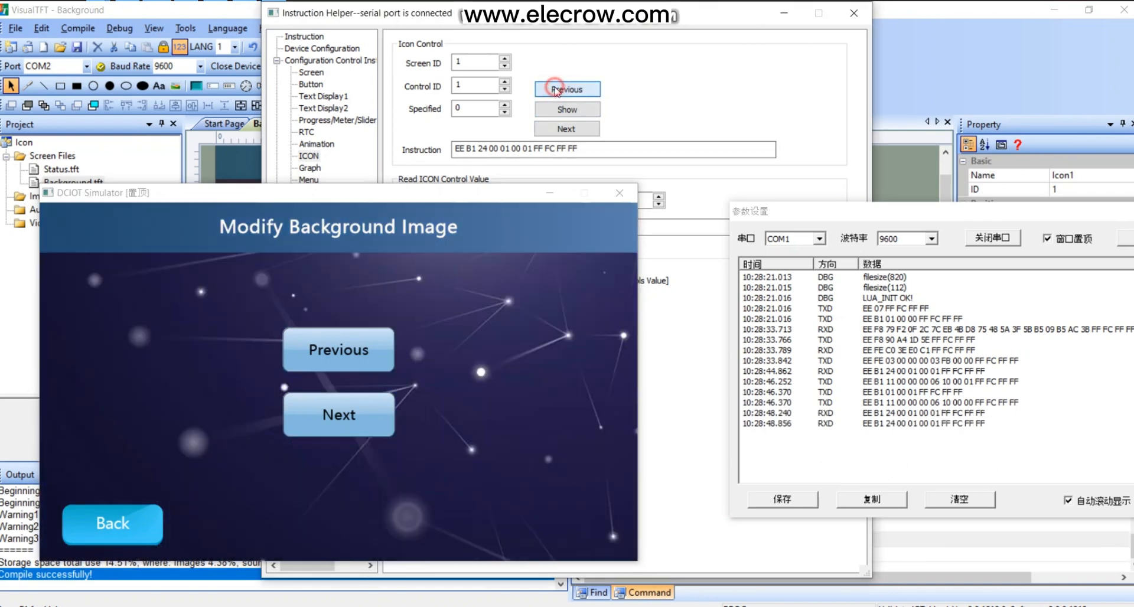
Send the Next instruction for screen ID 1, control ID 1 five times to cycle the simulator's background forward.
left_click(564, 129)
left_click(563, 129)
left_click(563, 129)
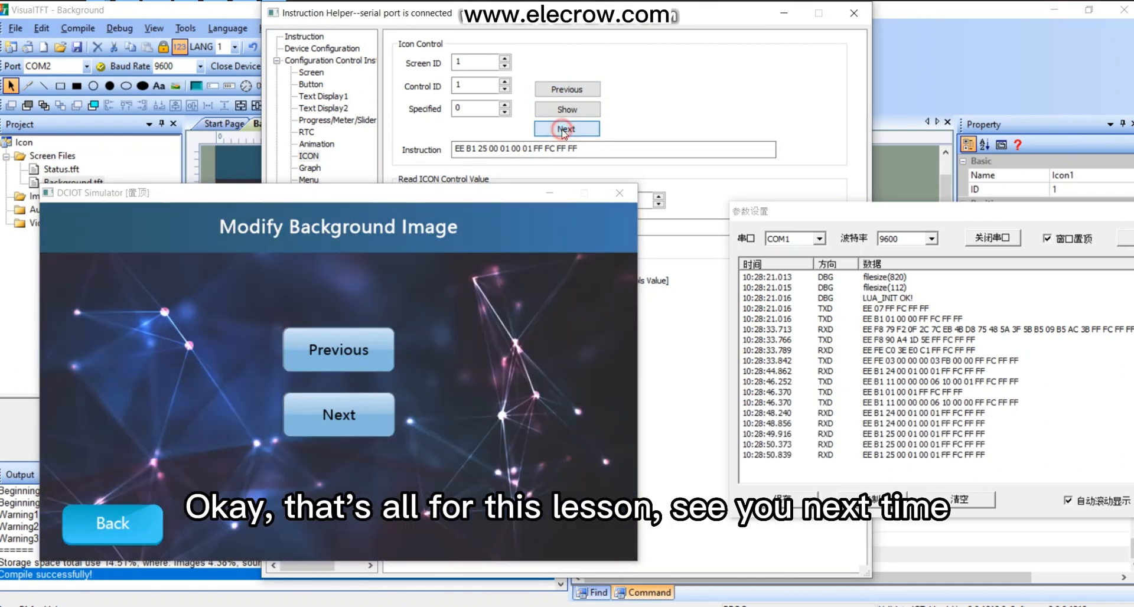
left_click(564, 129)
left_click(568, 129)
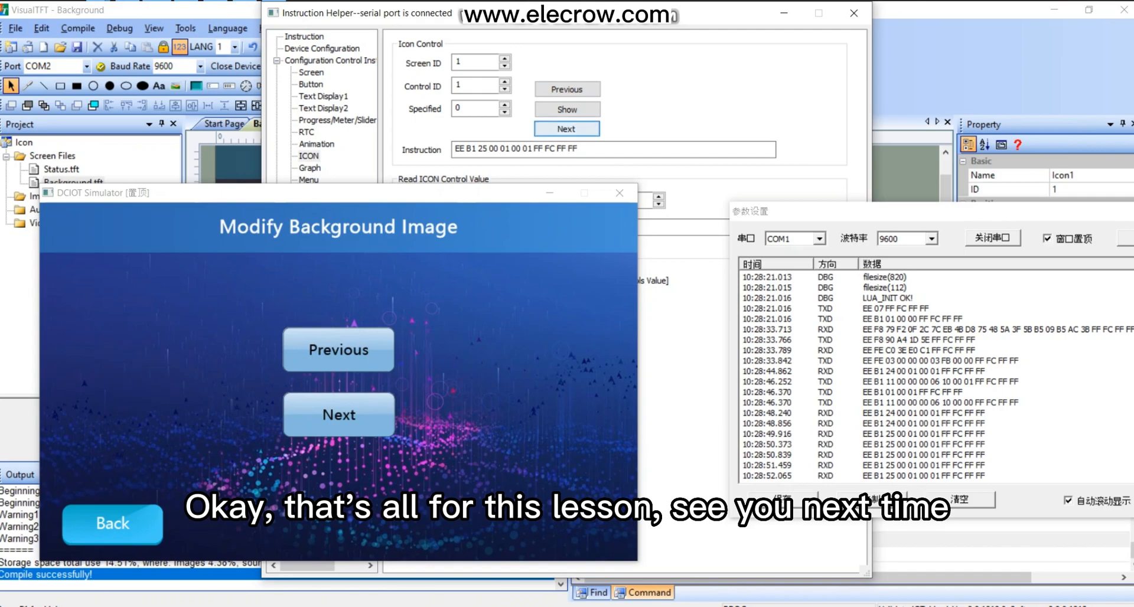